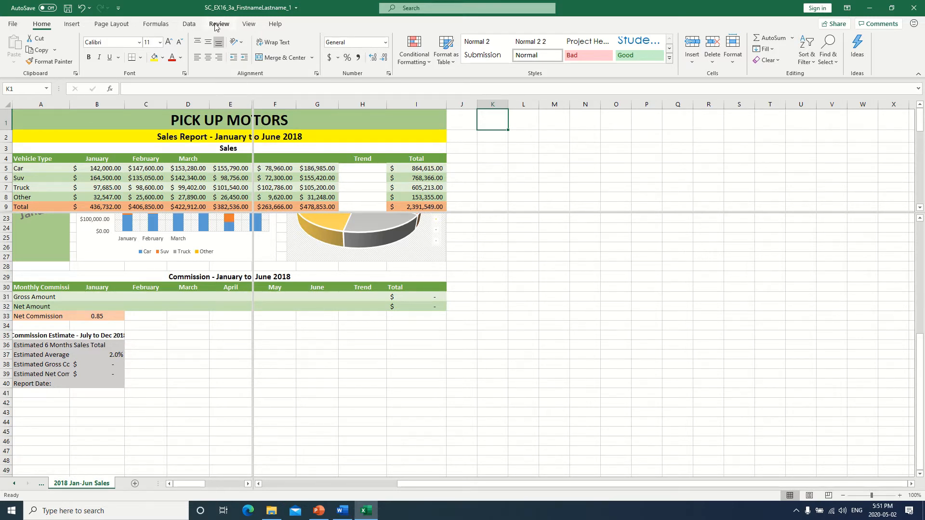
Step: Remove the window split from the 2018 Jan-Jun Sales worksheet
left_click(249, 25)
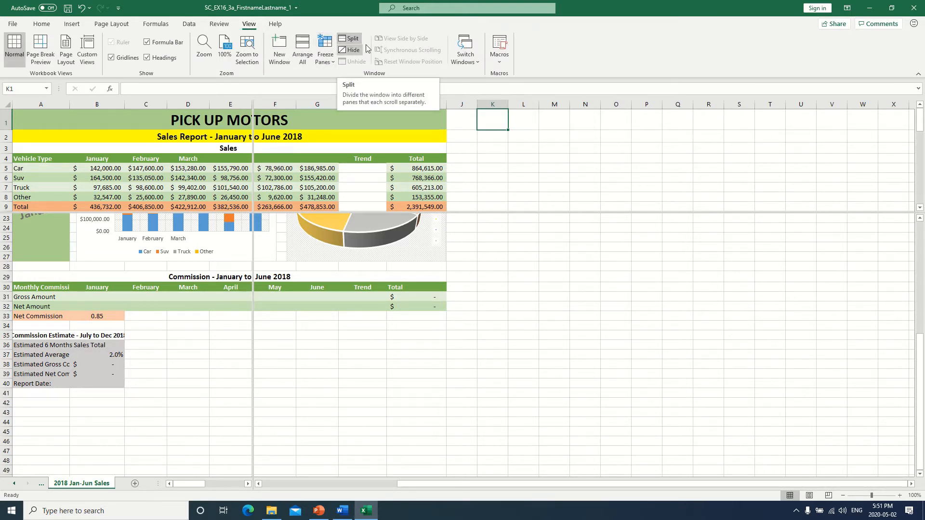
left_click(346, 41)
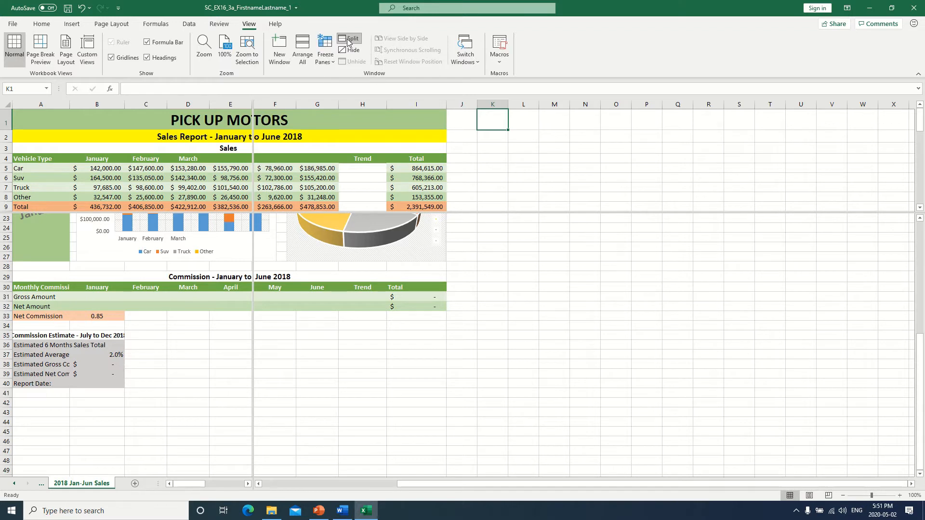
left_click(348, 40)
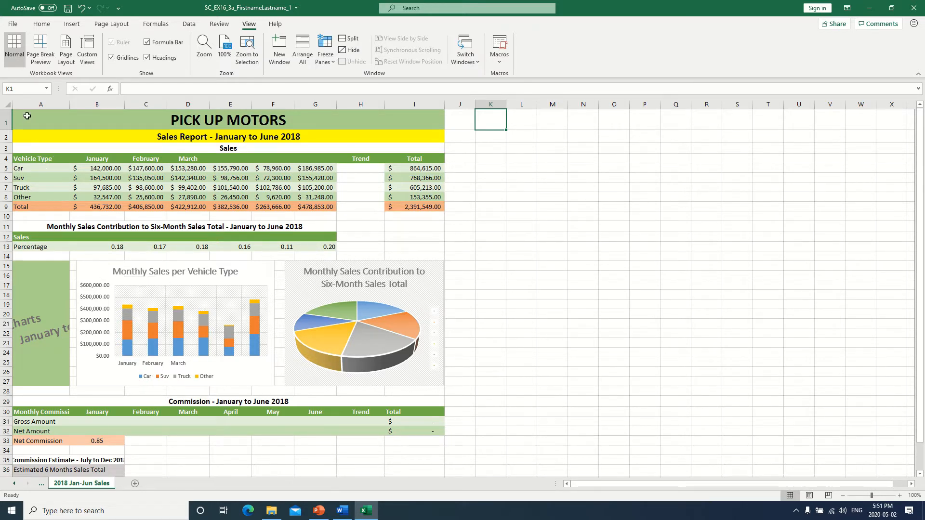
left_click(204, 124)
left_click(333, 140)
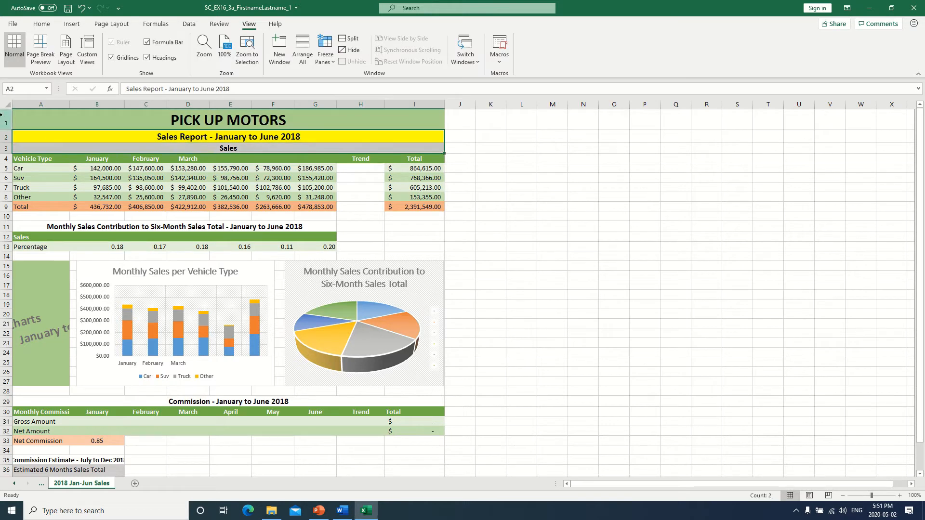
left_click_drag(6, 121, 5, 141)
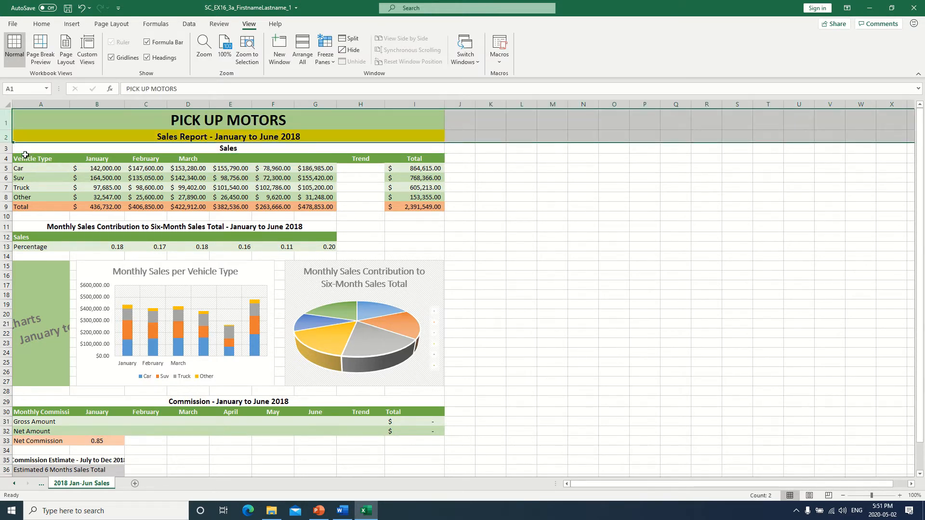
key("ctrl+Down")
double_click(22, 149)
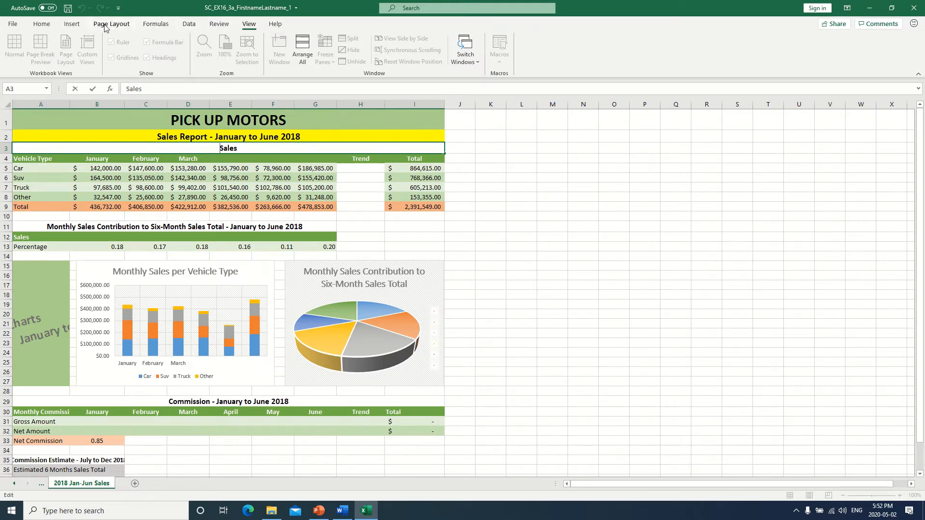
left_click(218, 24)
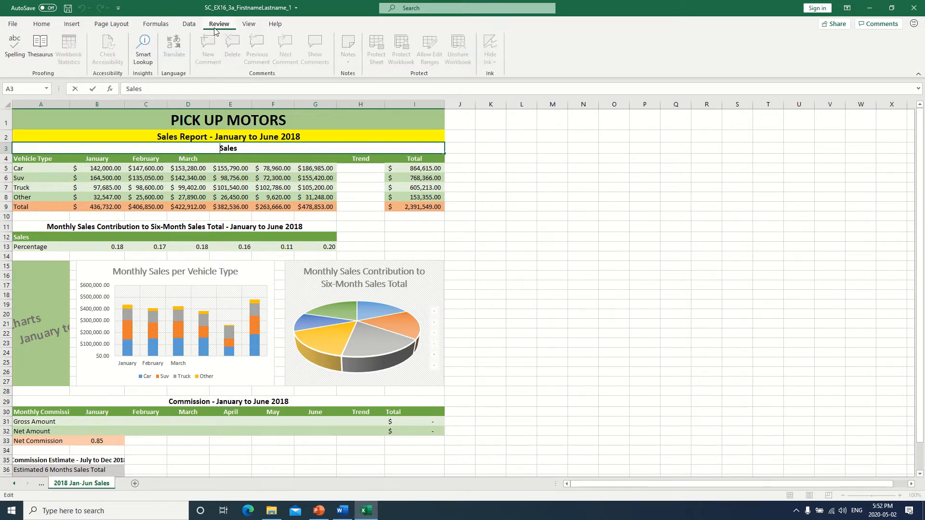
left_click(249, 27)
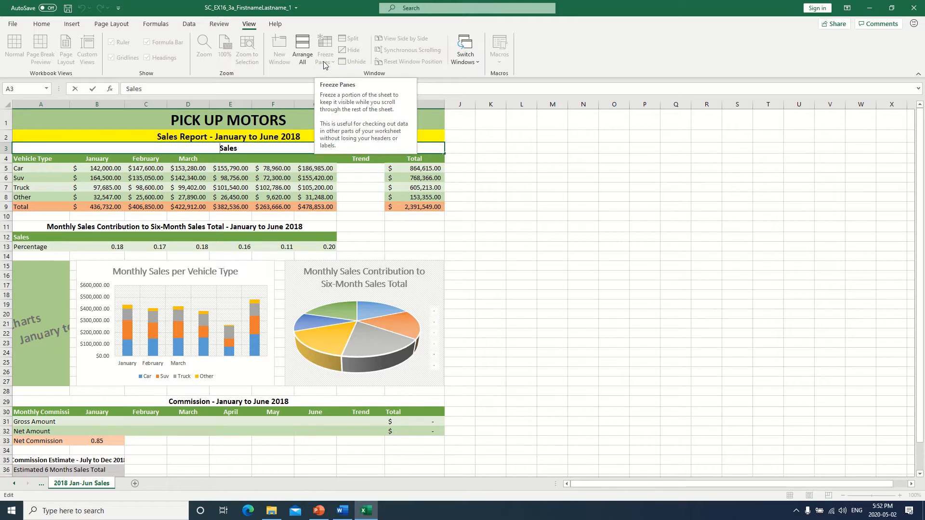
left_click(570, 285)
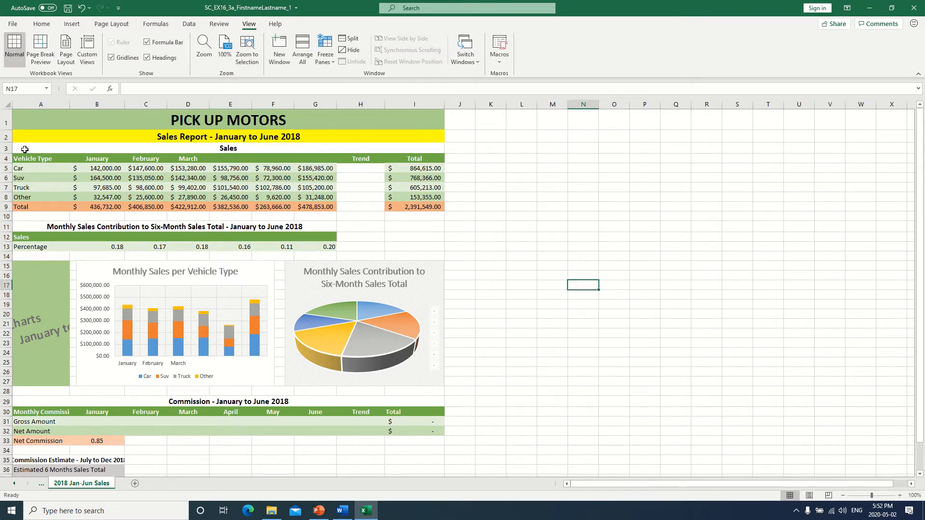
Step: Freeze the panes at cell A3 to lock the two title rows of the worksheet
left_click(25, 150)
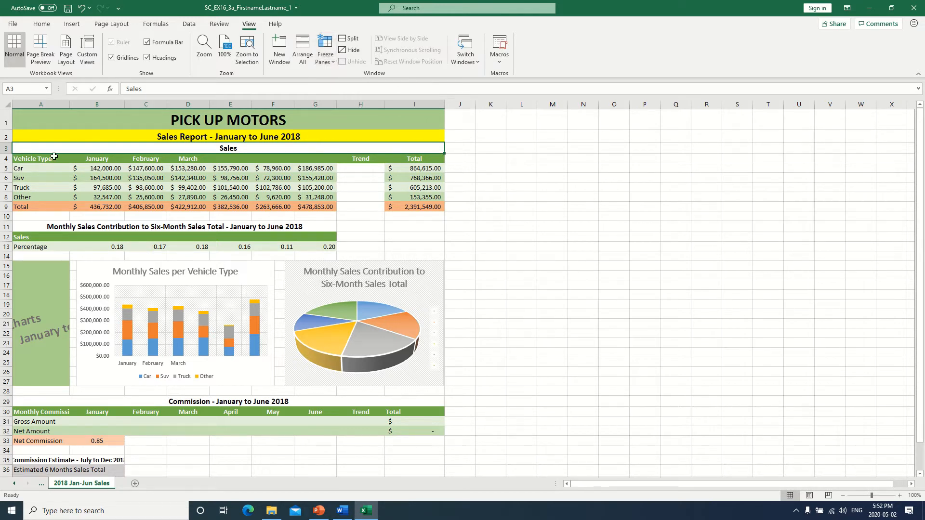
left_click(331, 64)
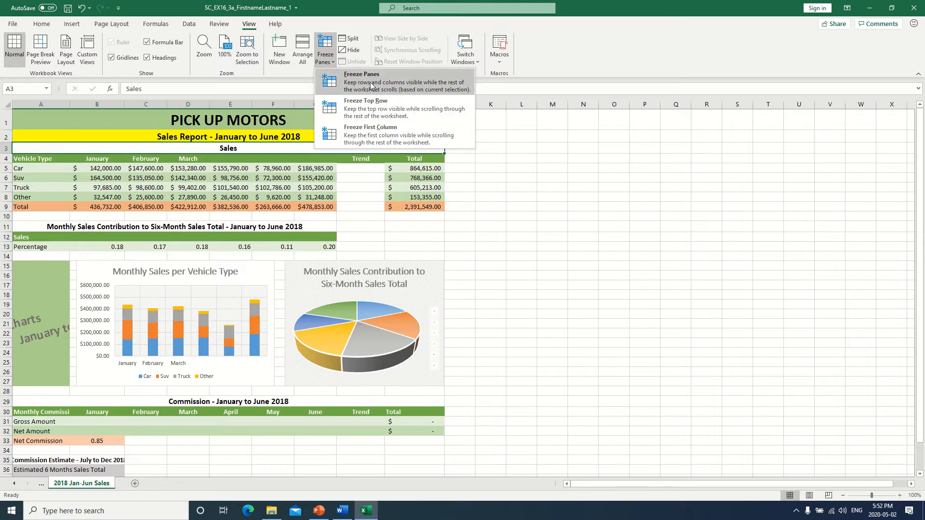
left_click(25, 149)
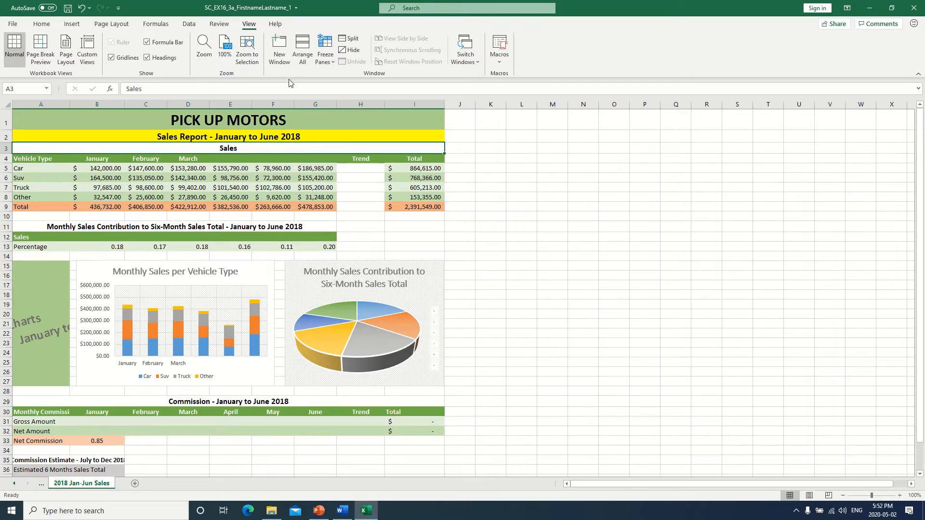
left_click(325, 64)
left_click(344, 86)
left_click(344, 87)
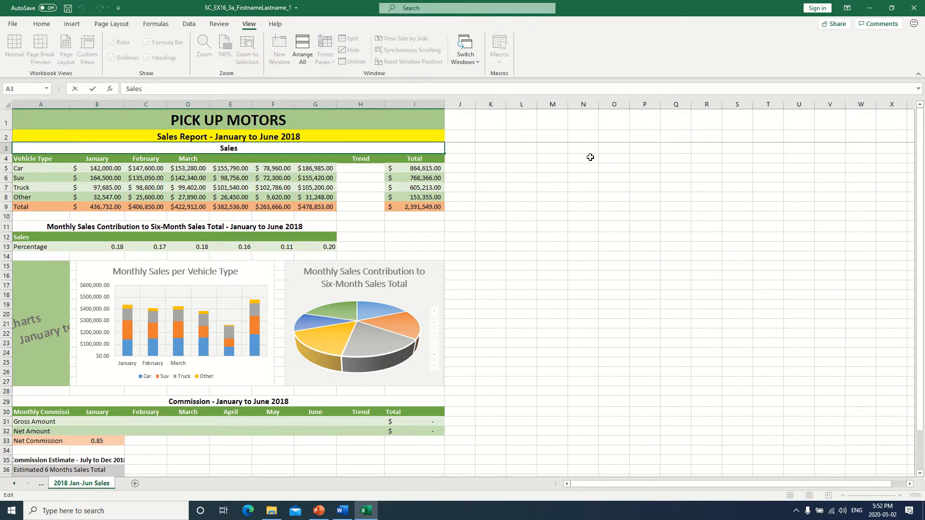
Step: Check how the frozen title rows behave against the rest of the worksheet, down to the commission estimate section
scroll(561, 199, "down", 9)
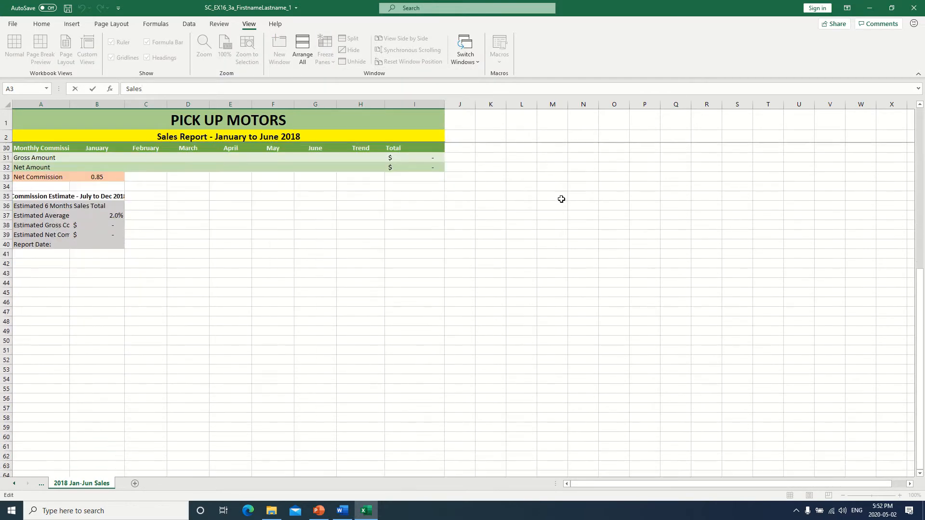
scroll(547, 253, "up", 1)
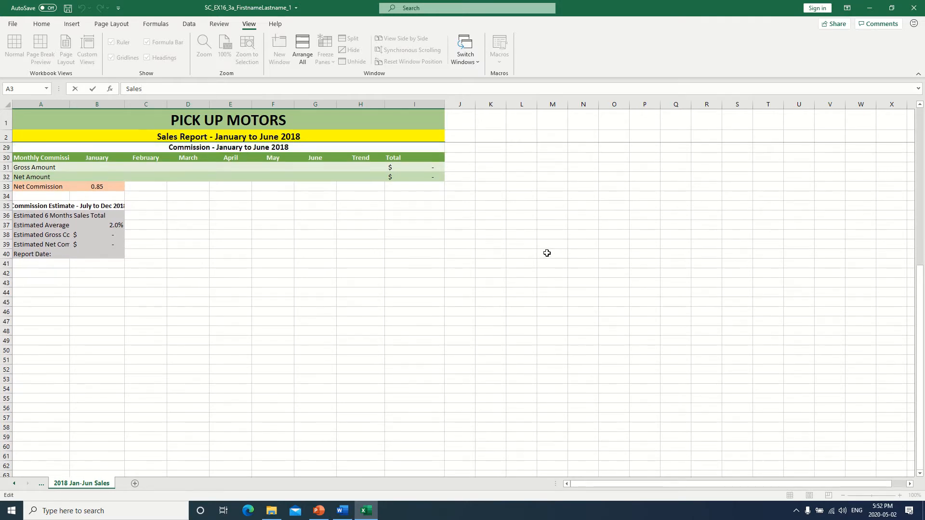
scroll(547, 253, "up", 9)
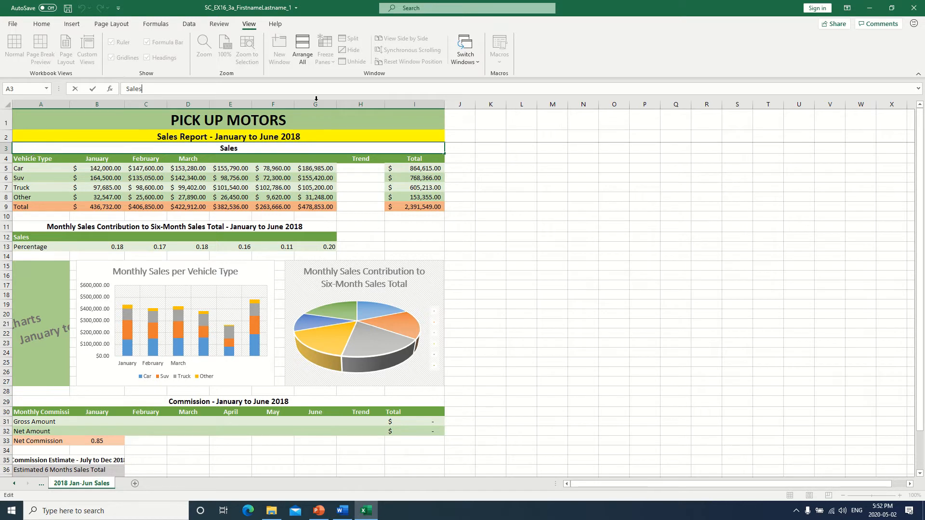
left_click(508, 188)
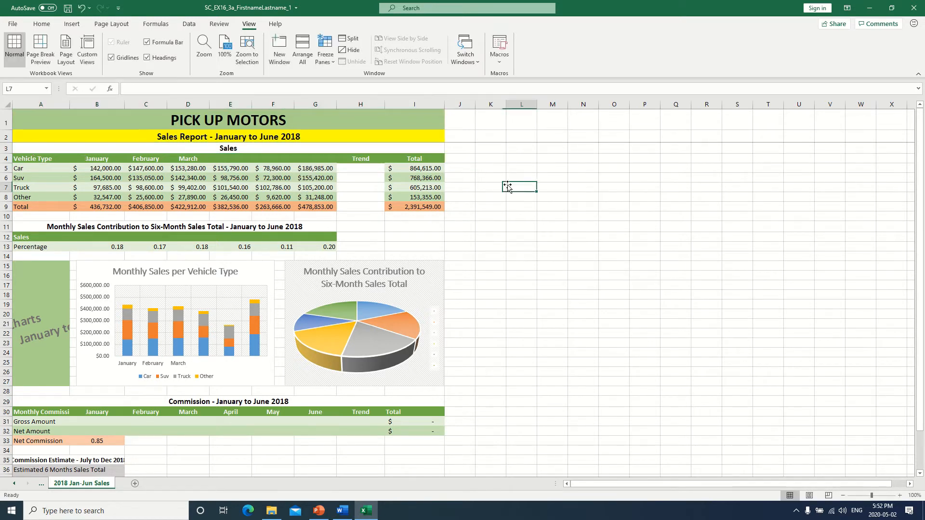
double_click(52, 146)
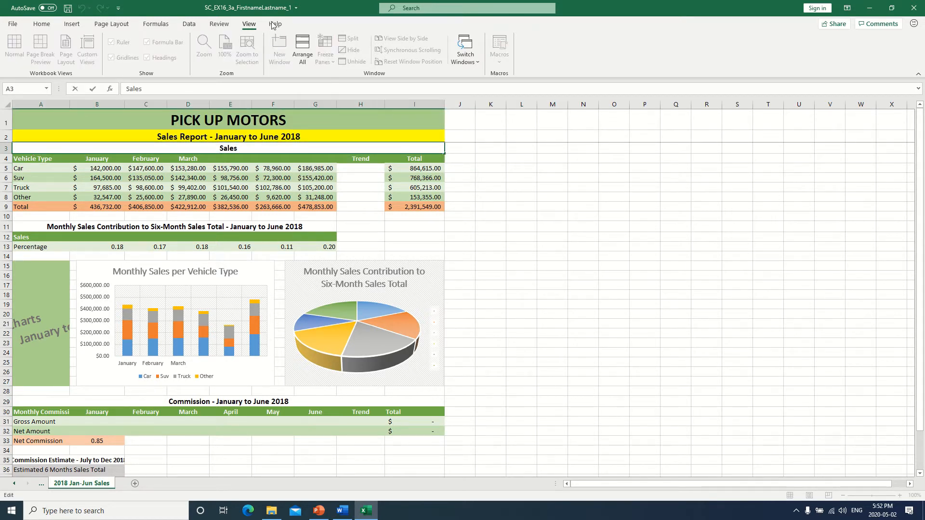
left_click(522, 158)
left_click(503, 216)
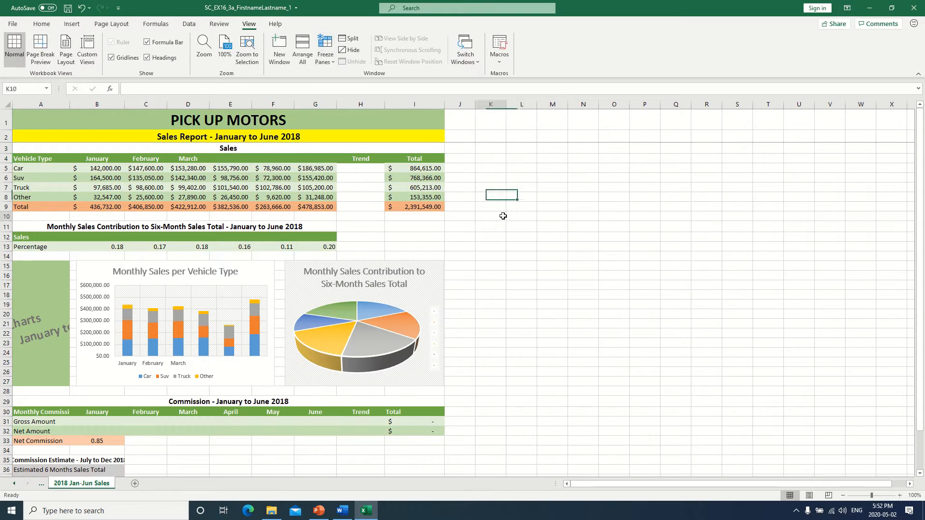
left_click(327, 60)
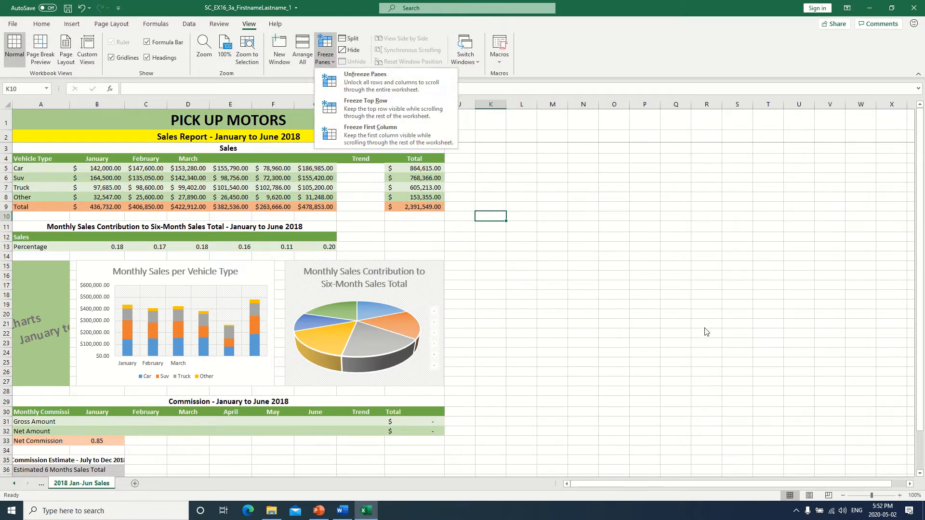
left_click(639, 308)
scroll(640, 266, "down", 4)
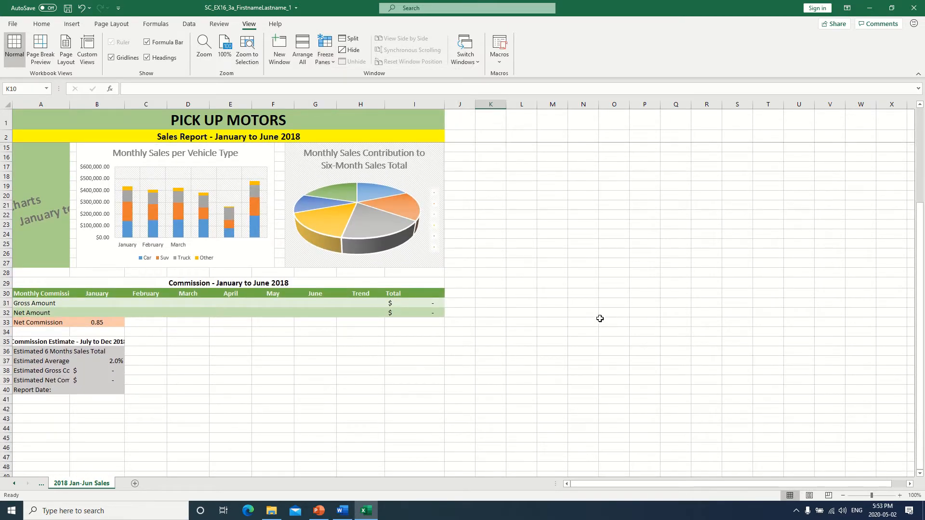
scroll(595, 320, "up", 4)
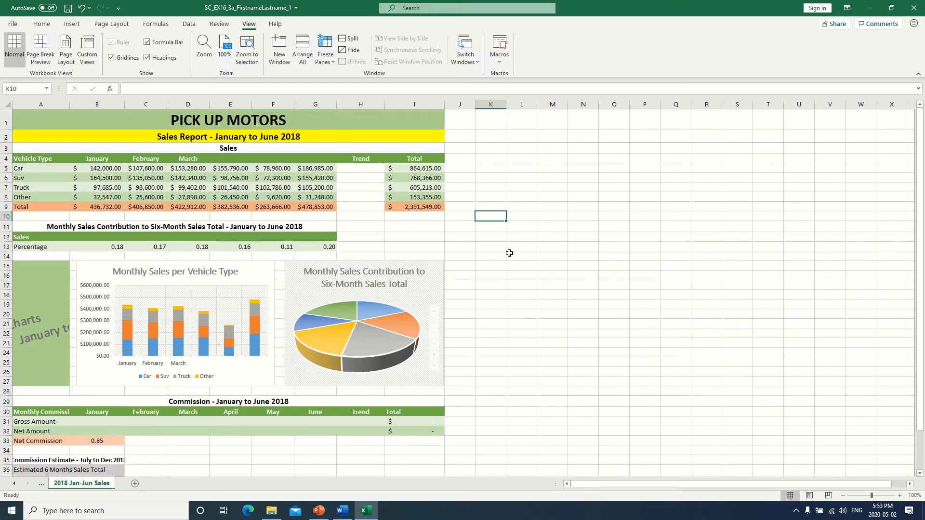
scroll(503, 256, "down", 6)
scroll(497, 257, "up", 6)
Step: Set the width of column A to 31.00
left_click(49, 101)
right_click(49, 101)
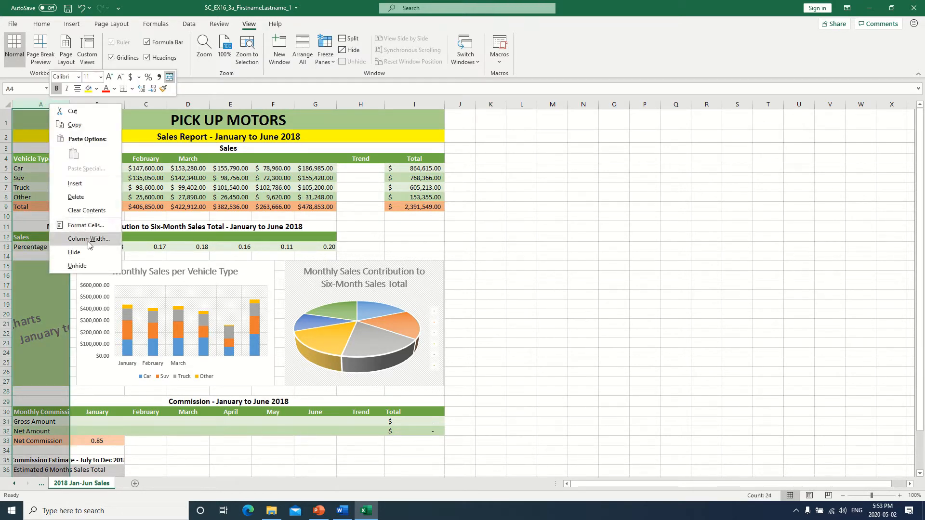
left_click(29, 100)
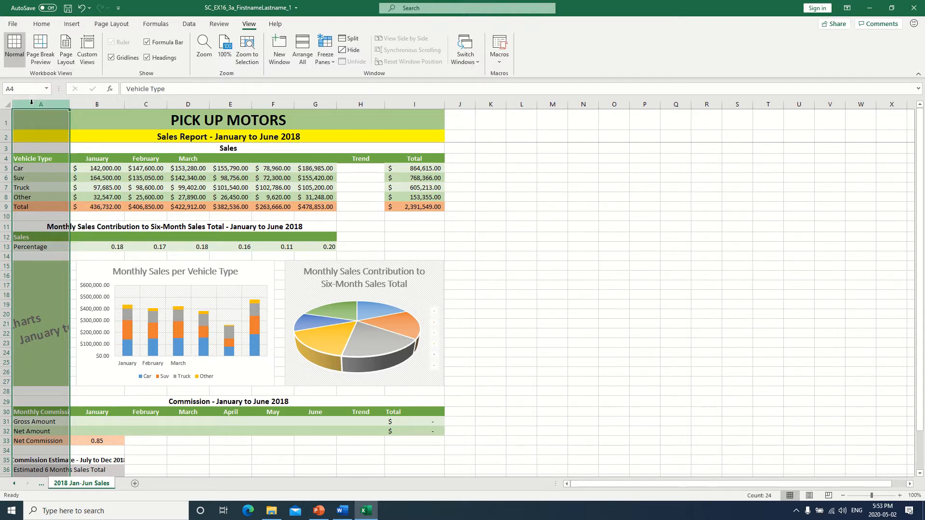
right_click(32, 105)
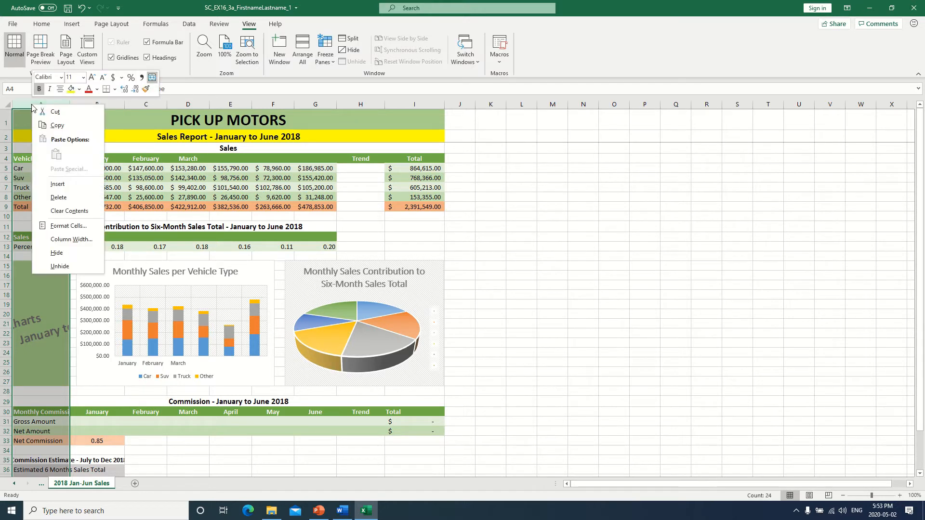
left_click(73, 240)
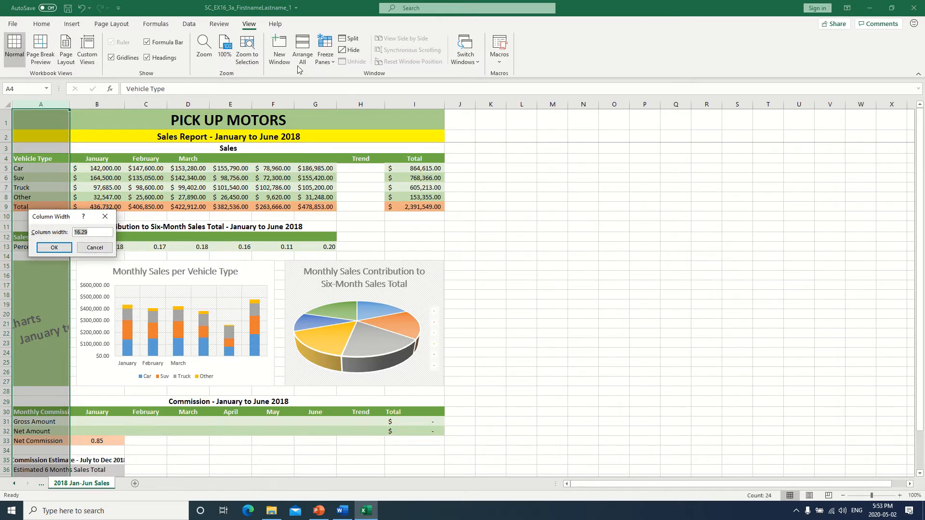
type("31.00")
left_click(53, 248)
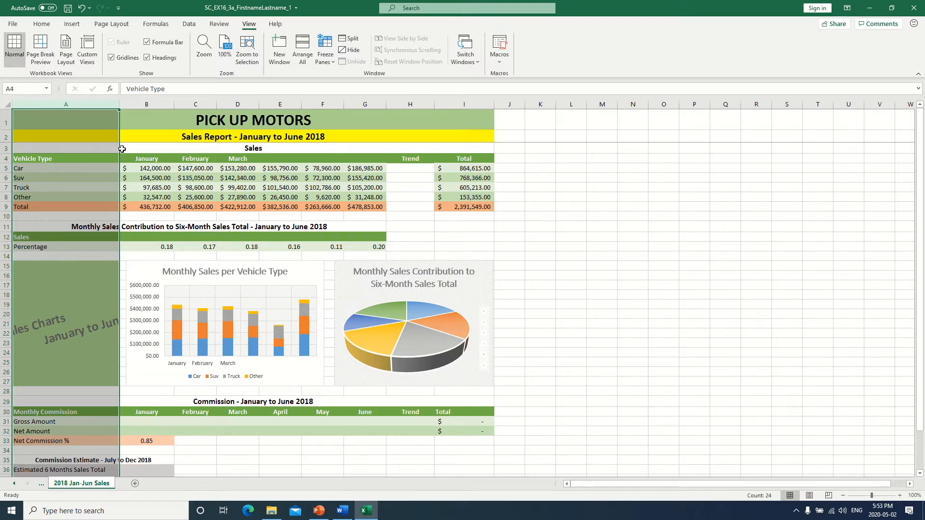
Step: Extend the January to March headers in row 4 of the Sales table through June, filling E4:G4 with the month series
left_click(225, 145)
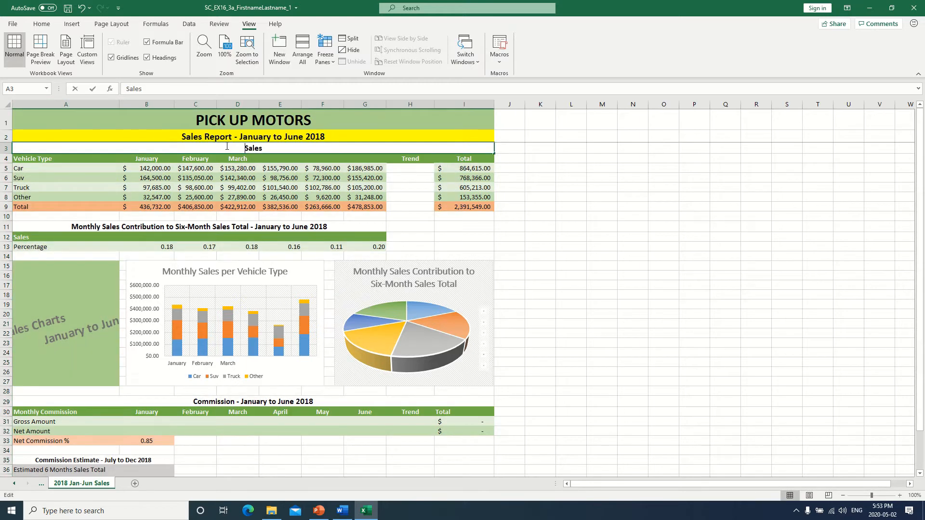
left_click(105, 158)
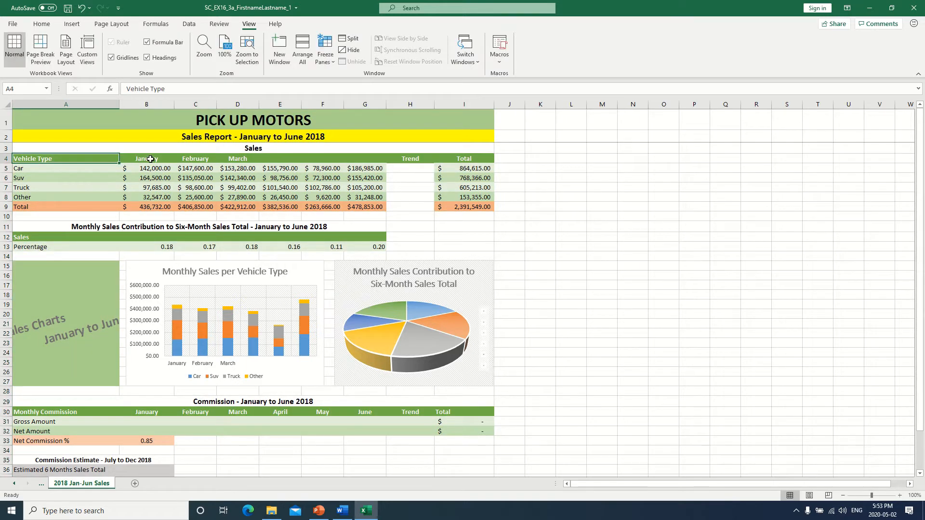
left_click_drag(147, 159, 254, 160)
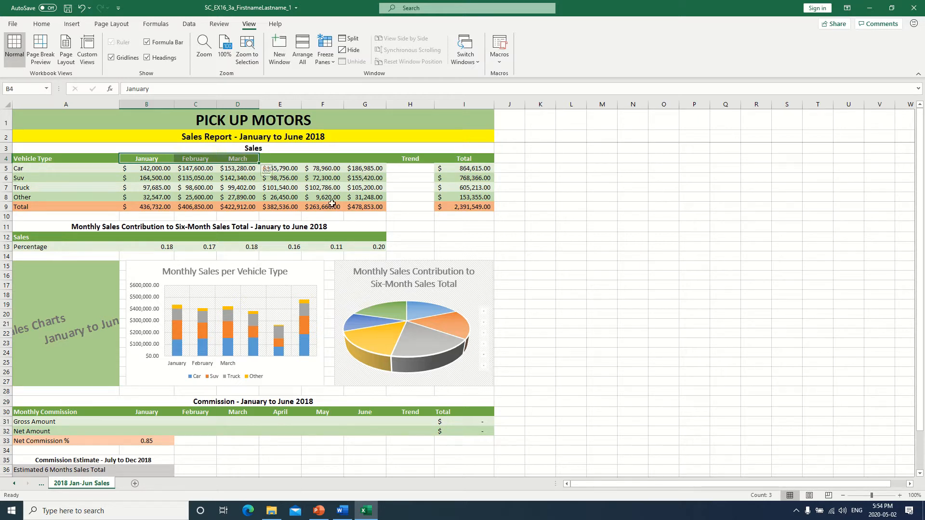
left_click_drag(321, 160, 347, 161)
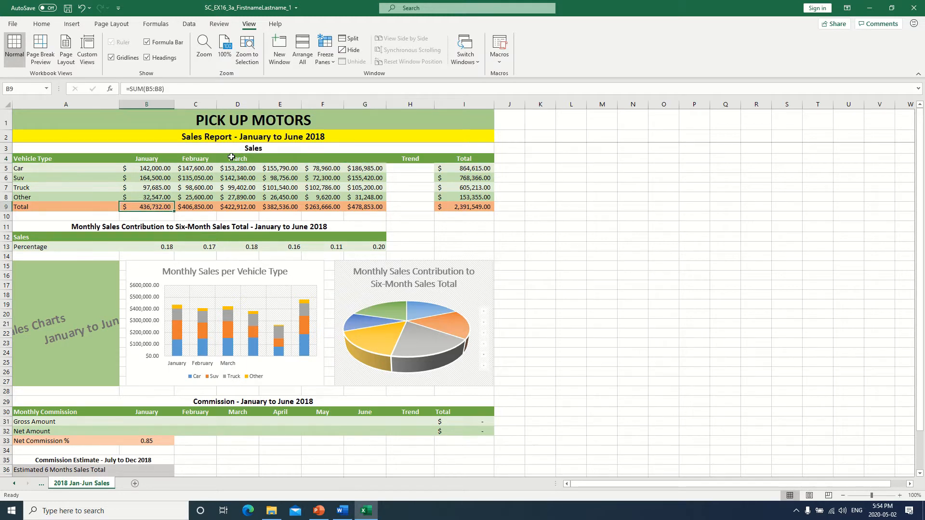
left_click_drag(144, 158, 387, 166)
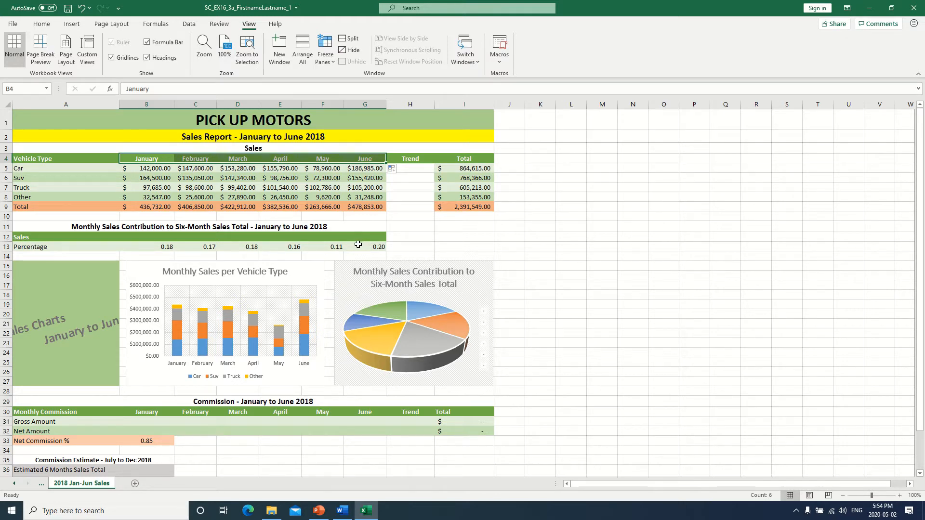
Step: Insert a column sparkline in H5 of the Trend column, using the Car sales in B5:G5 as its data range
left_click(413, 169)
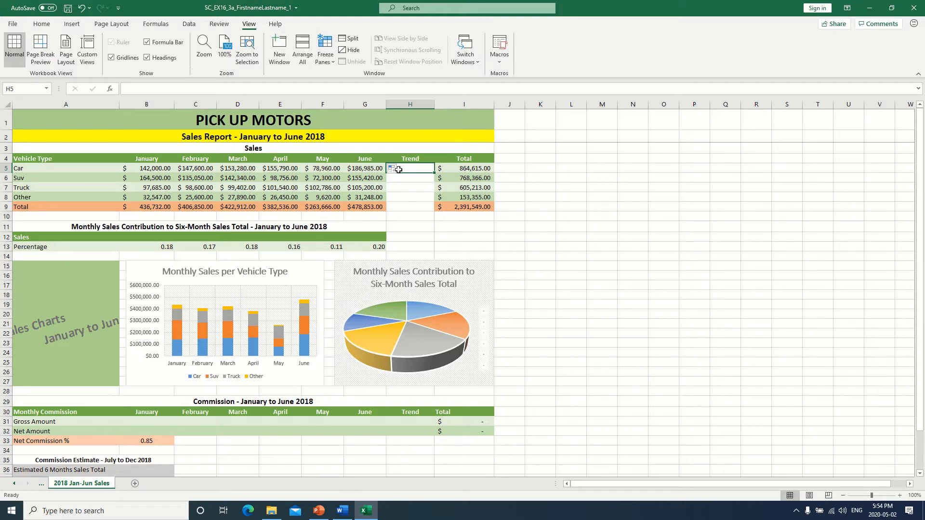
left_click(72, 24)
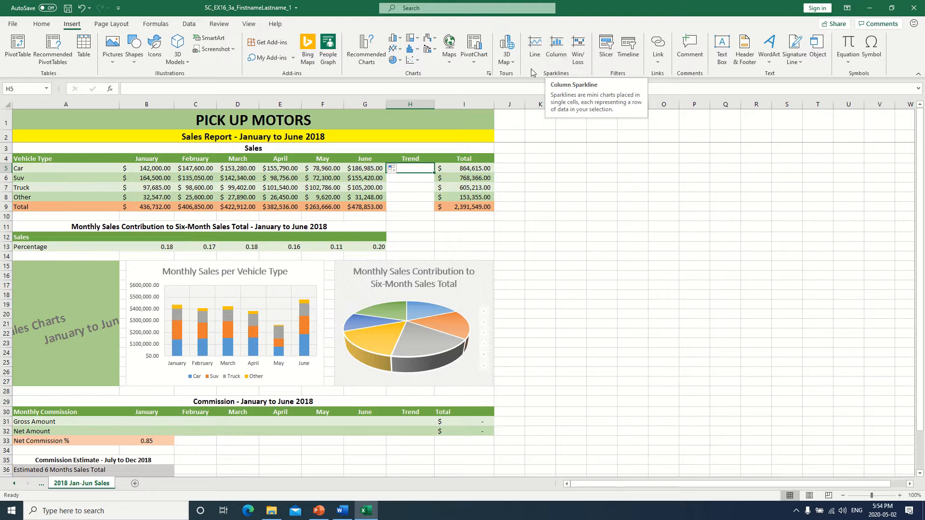
left_click(558, 54)
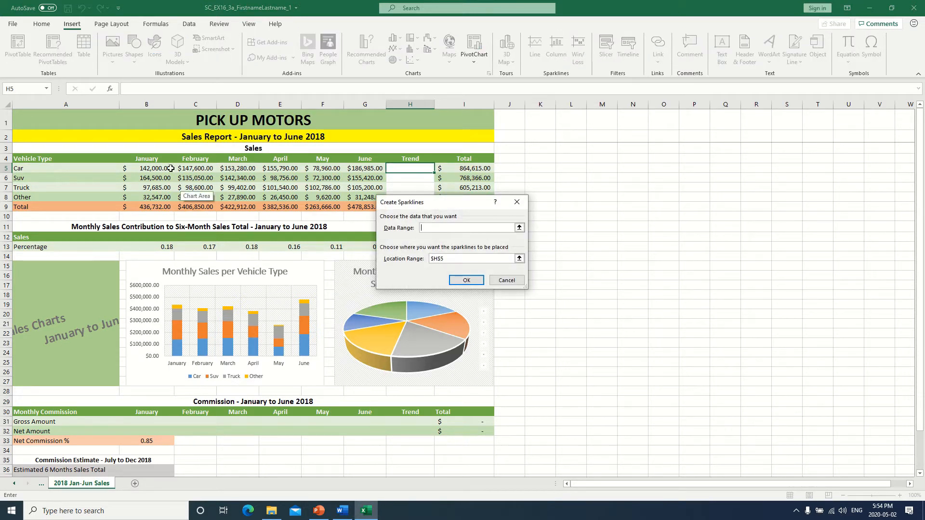
left_click_drag(144, 169, 360, 169)
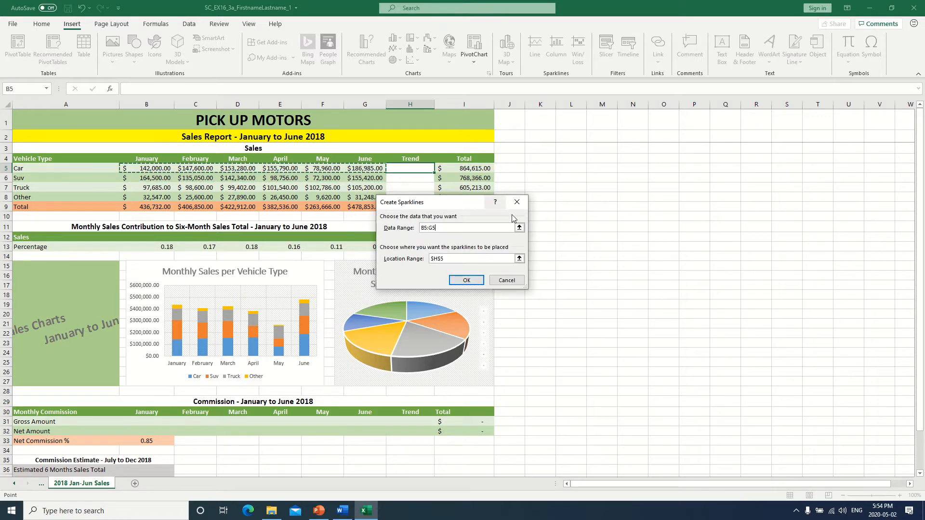
left_click(449, 260)
left_click(466, 280)
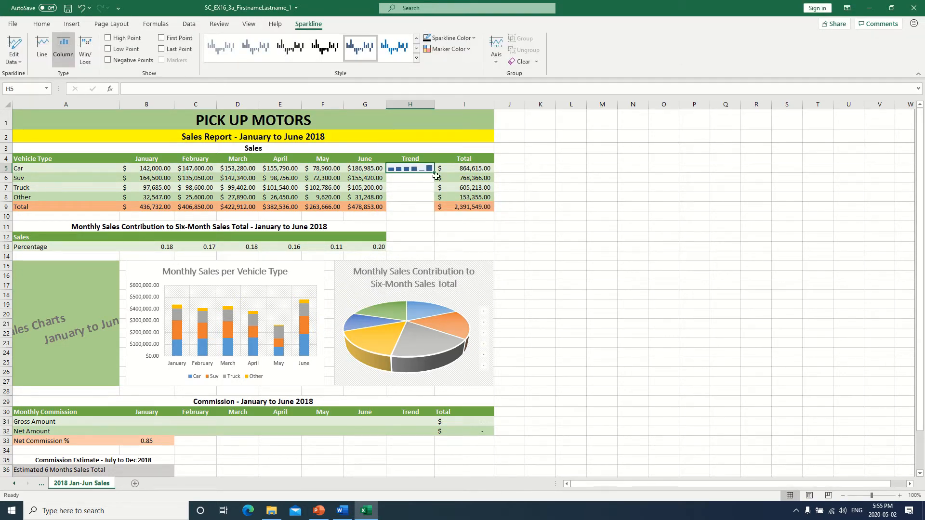
Step: Fill the Car sparkline in H5 down the Trend column through the Total row, H9
left_click_drag(434, 173, 435, 210)
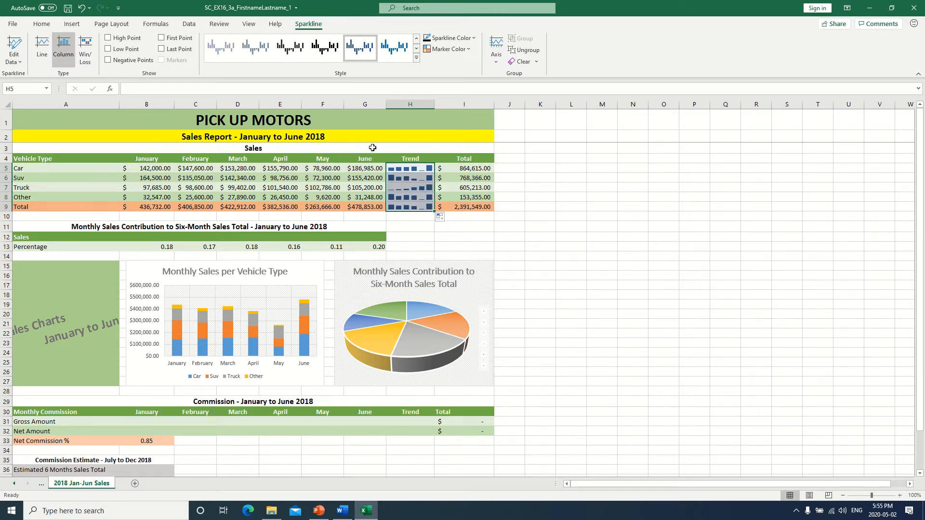
left_click(418, 227)
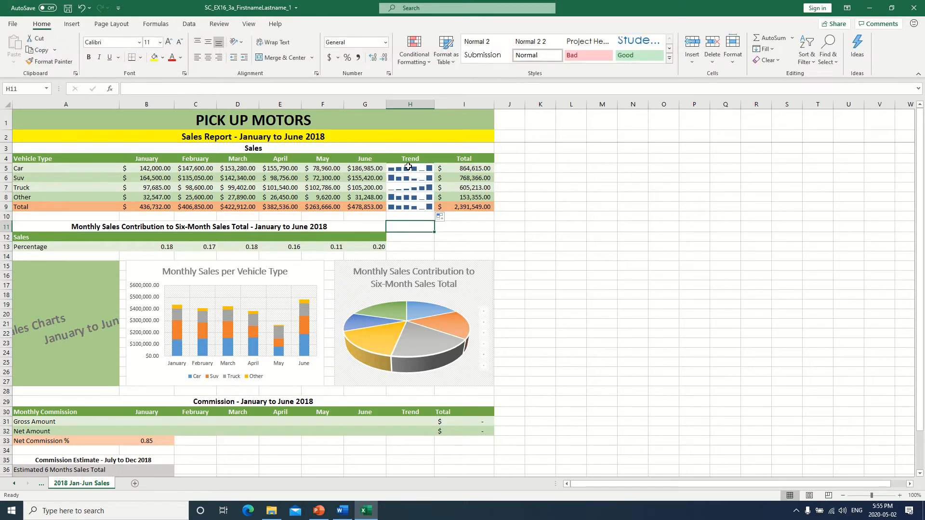
left_click_drag(408, 167, 408, 207)
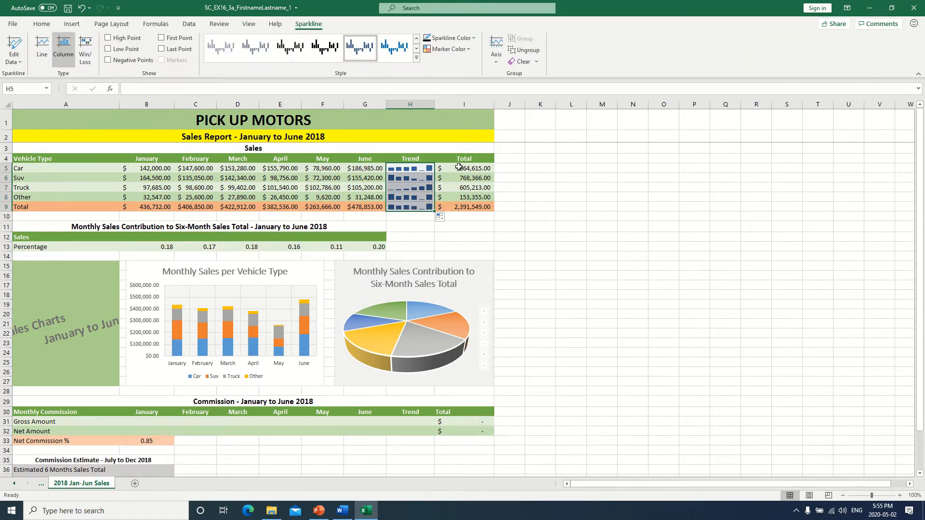
left_click_drag(459, 167, 458, 208)
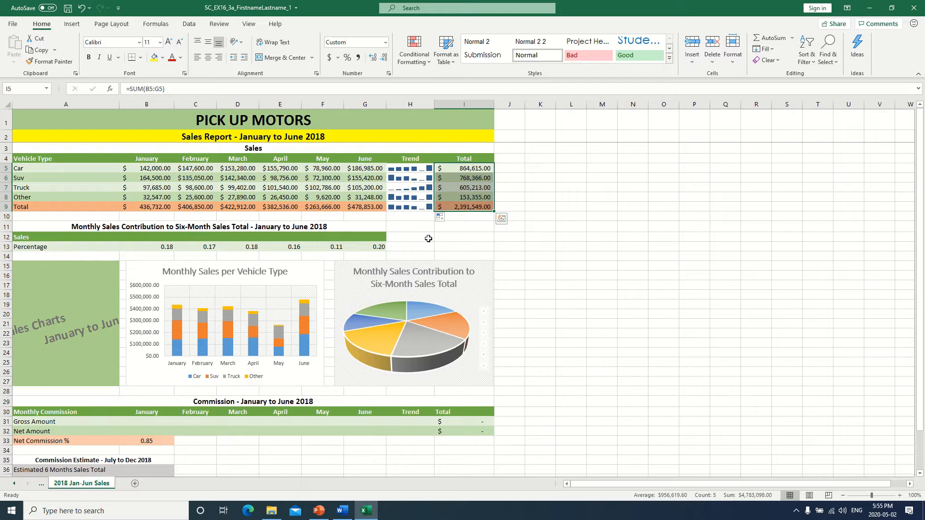
left_click(414, 227)
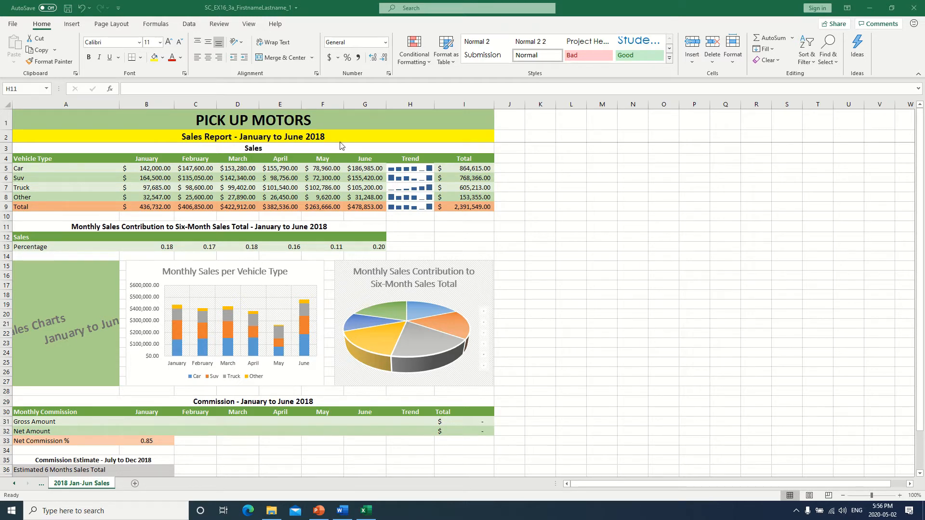
Step: Try to copy the formatting of the June cells G5:G9 onto individual cells of the Trend column with Format Painter
left_click(424, 174)
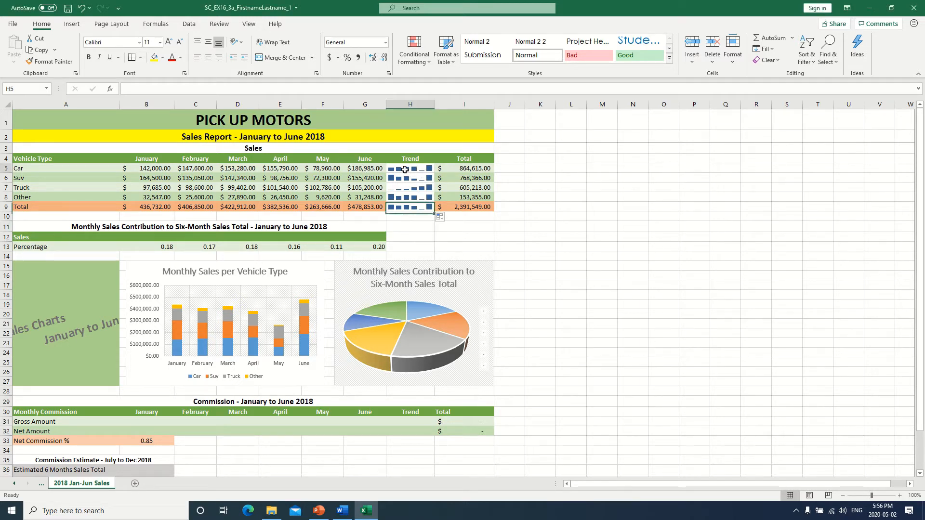
left_click(362, 172)
left_click_drag(362, 175, 361, 207)
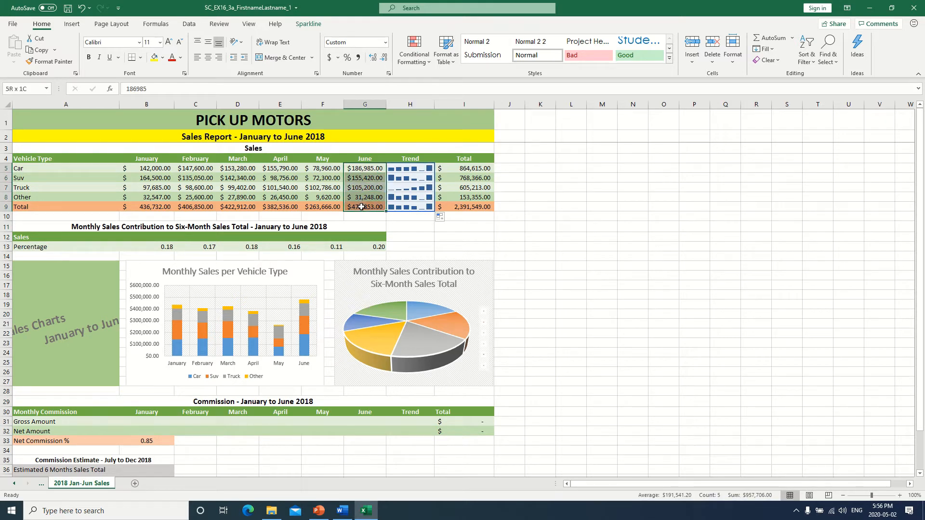
left_click_drag(361, 208, 362, 207)
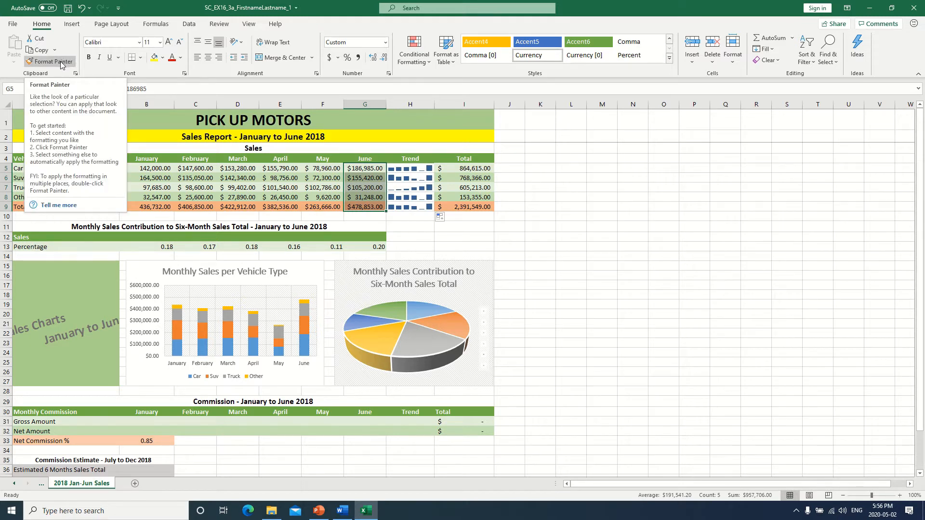
key("alt+shift+F10")
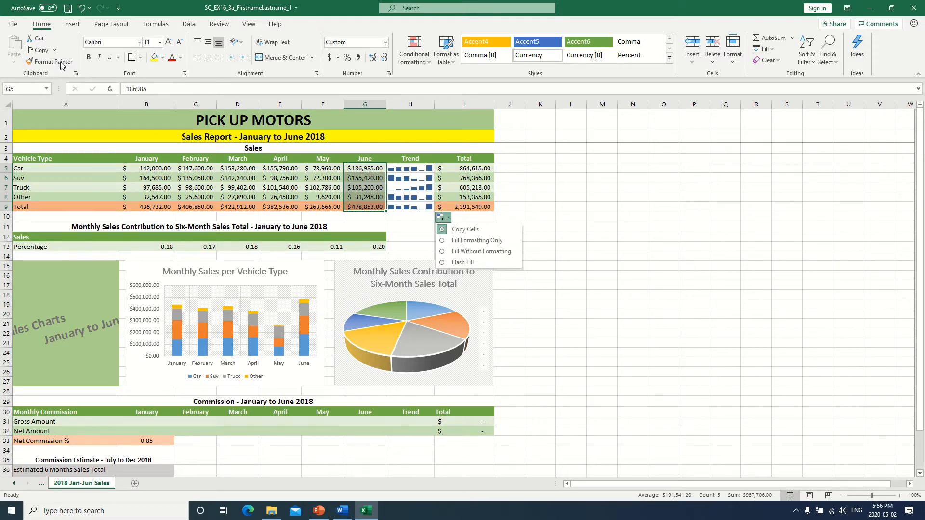
left_click(60, 62)
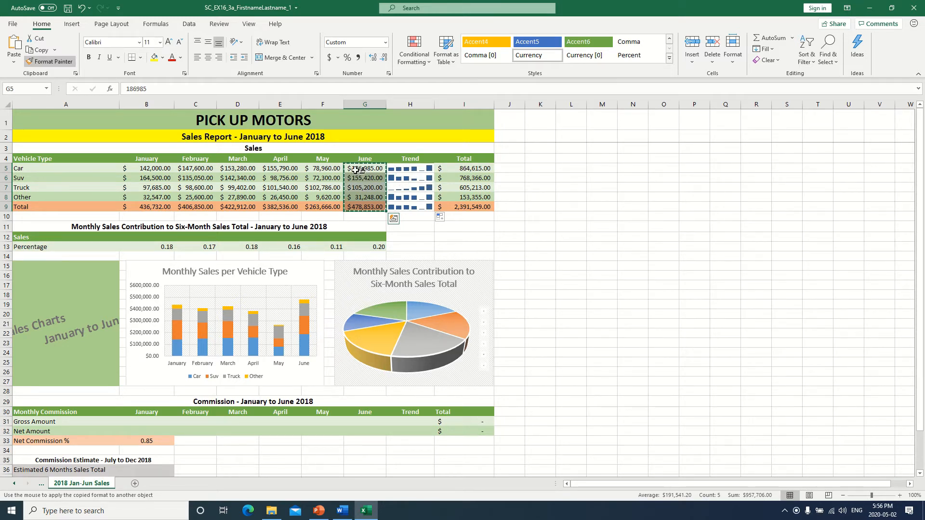
left_click(403, 168)
left_click(404, 178)
left_click_drag(404, 183, 404, 201)
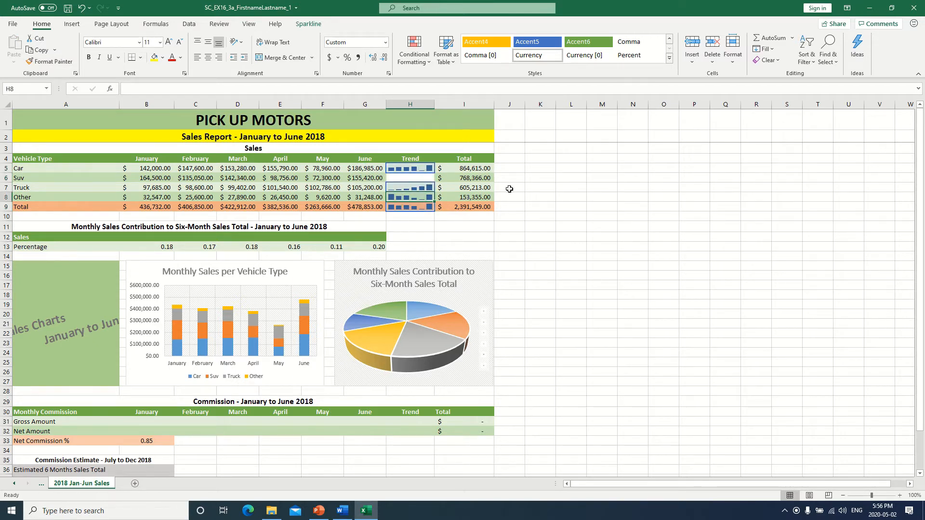
Step: Undo the formatting painted onto the Trend cells
key("ctrl+z")
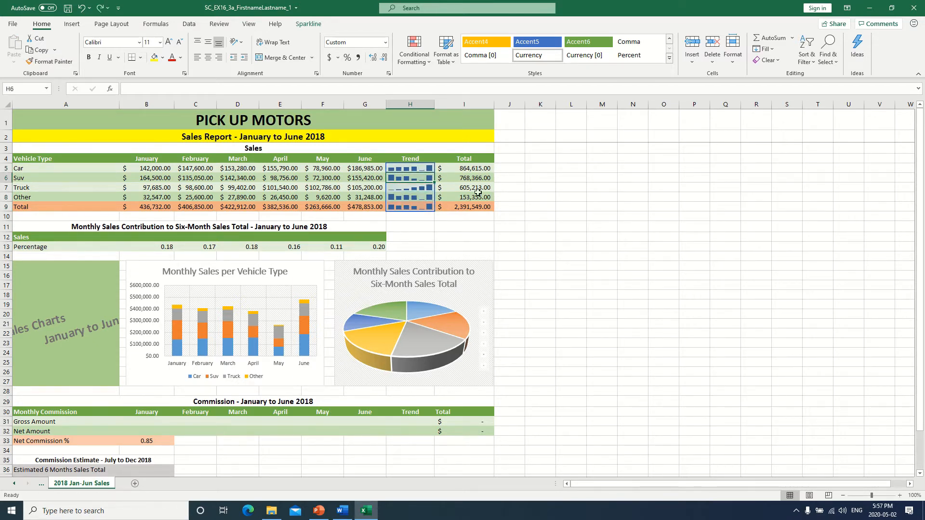
left_click(511, 236)
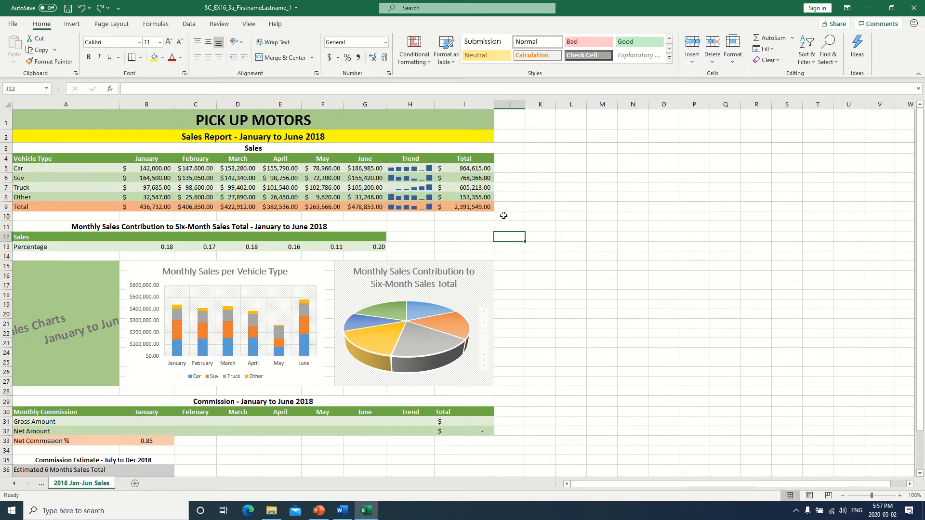
key("ctrl+z")
key("Escape")
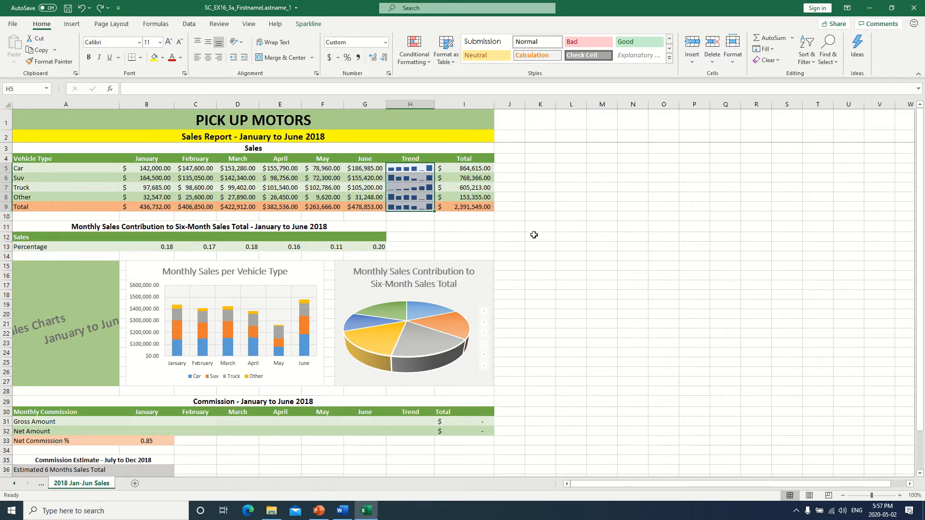
Step: Copy the formatting of the June cells G5:G9 onto the Trend cells H5:H9 with Format Painter
left_click(534, 235)
left_click_drag(352, 171, 356, 207)
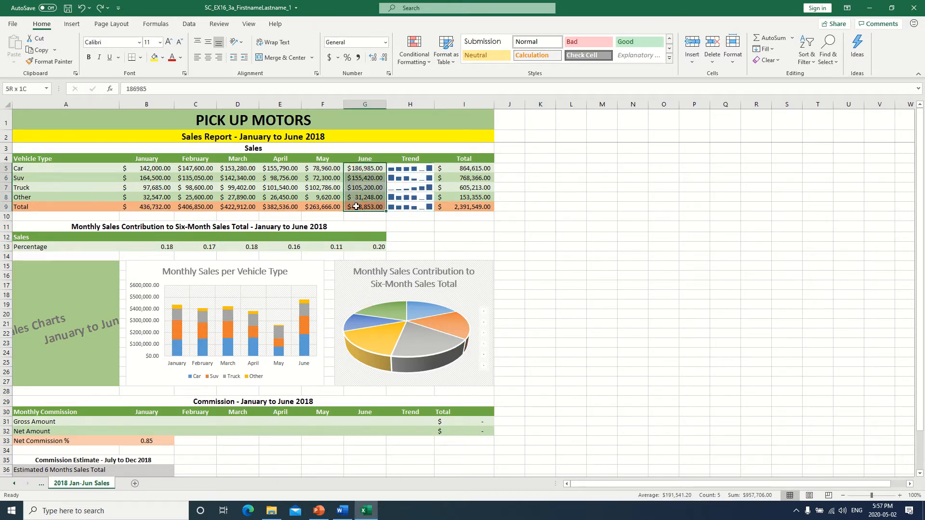
left_click(51, 62)
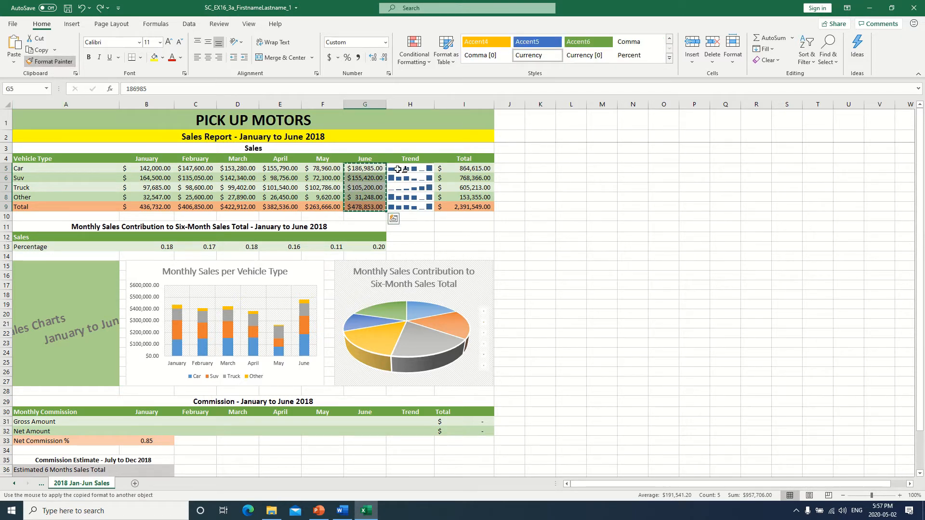
left_click_drag(398, 169, 410, 207)
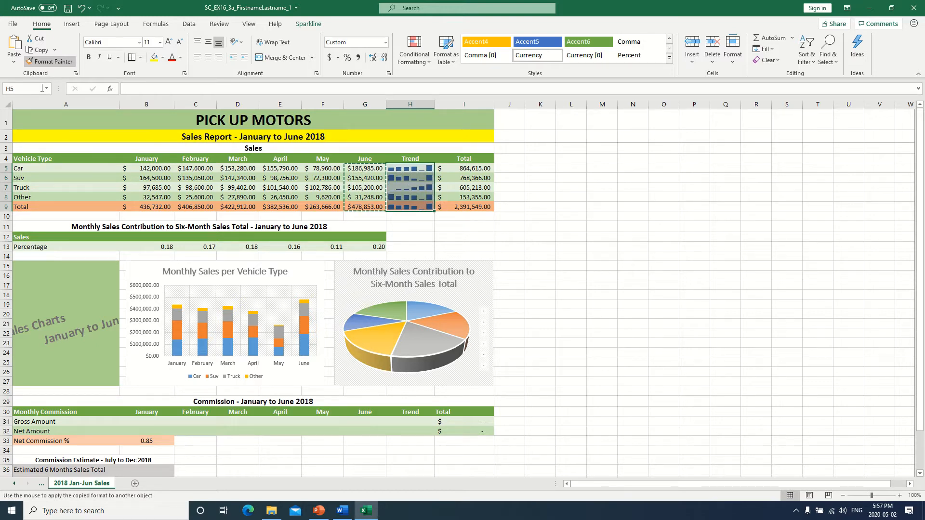
key("Escape")
left_click(548, 218)
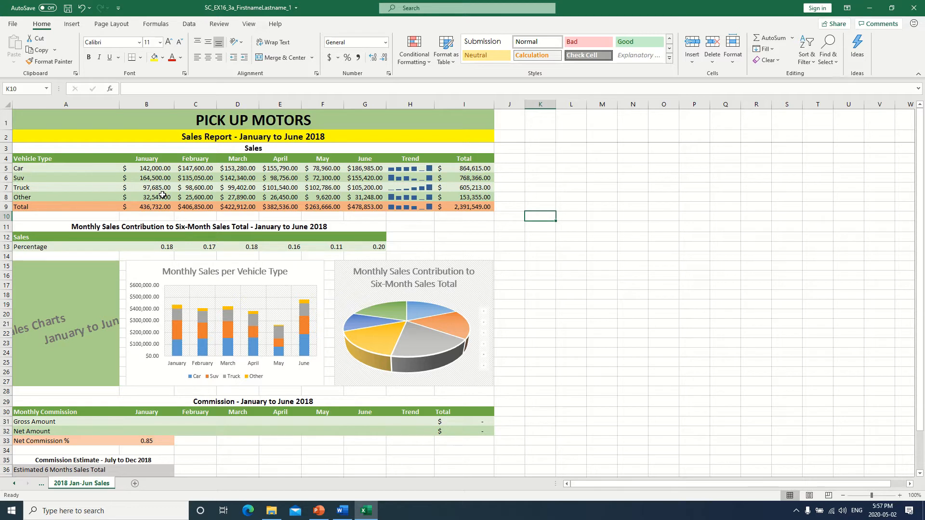
left_click_drag(146, 159, 365, 159)
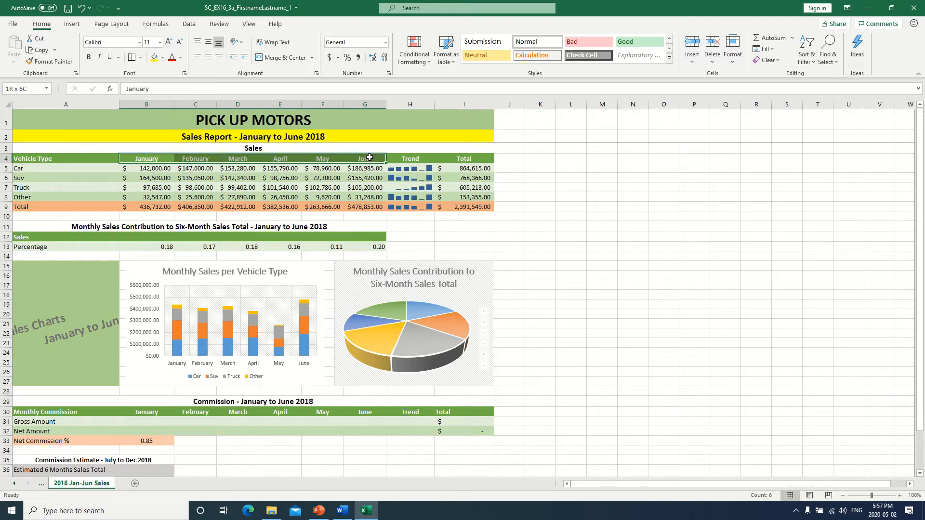
left_click_drag(369, 158, 370, 158)
key("ctrl+c")
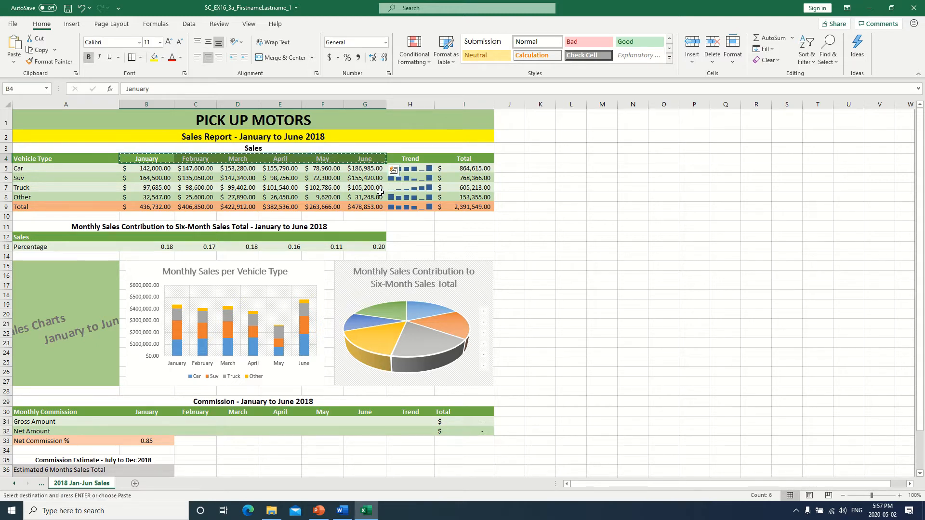
double_click(146, 238)
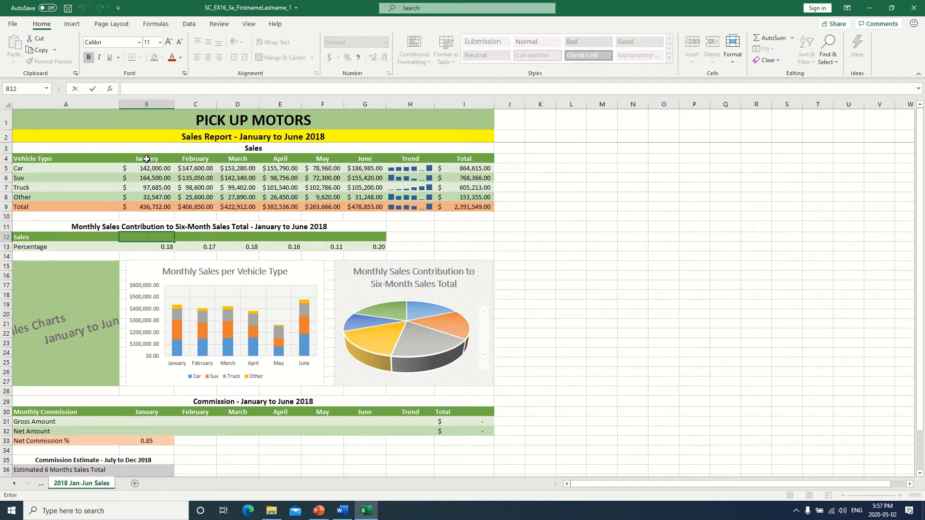
left_click(147, 159)
left_click_drag(323, 159, 365, 159)
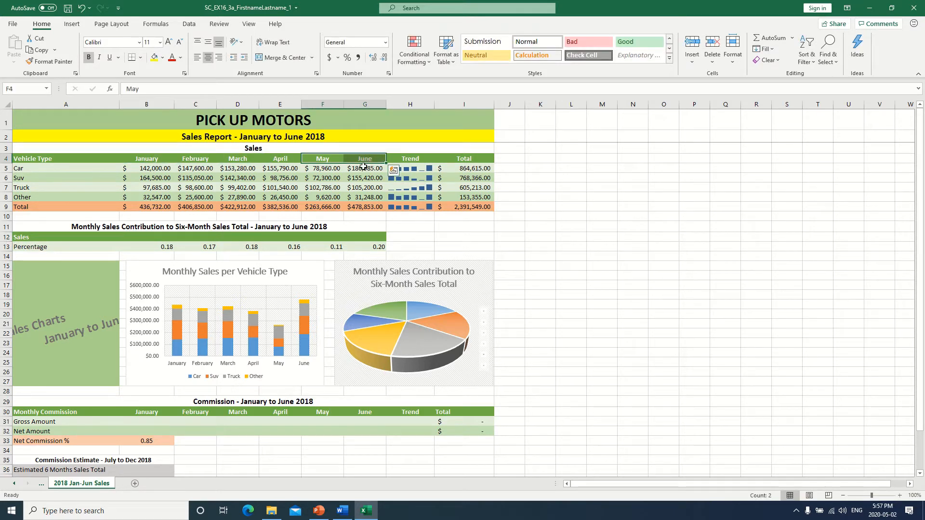
key("ctrl+c")
key("ctrl+q")
left_click_drag(146, 159, 378, 159)
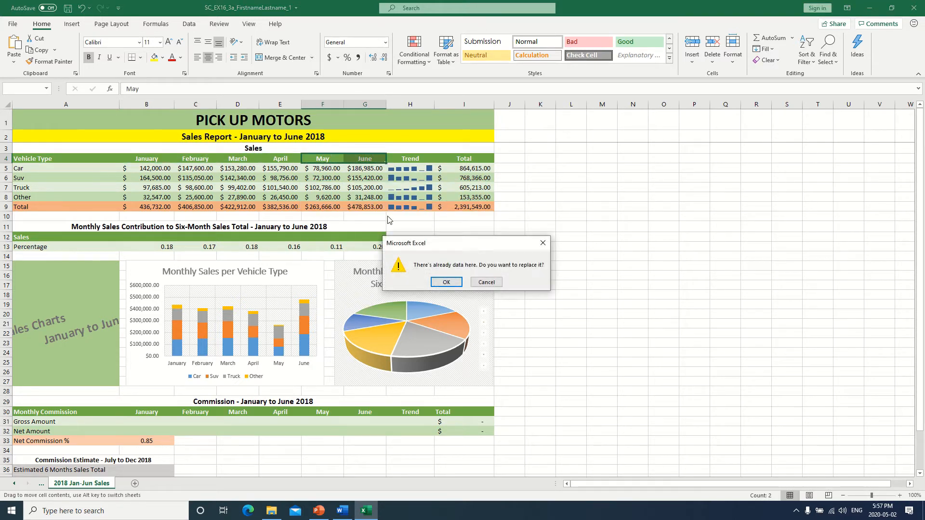
left_click(477, 282)
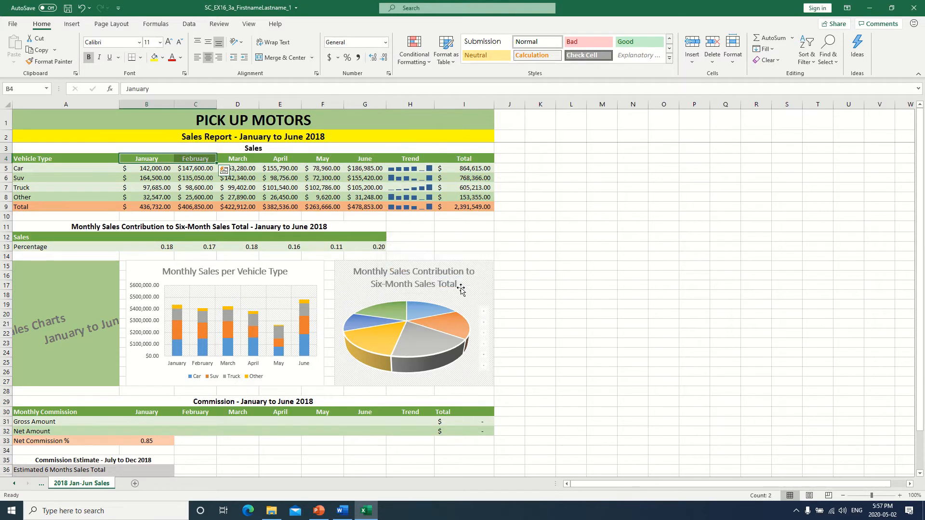
double_click(146, 159)
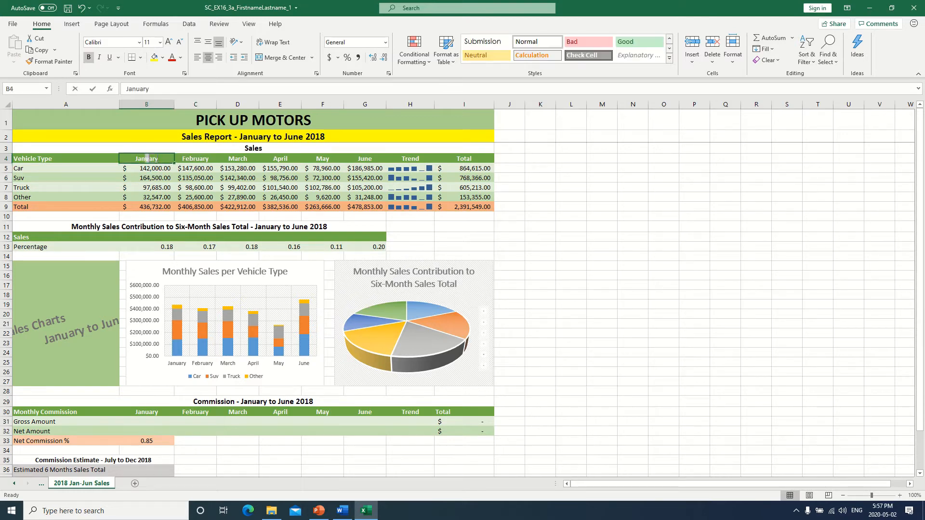
key("Return")
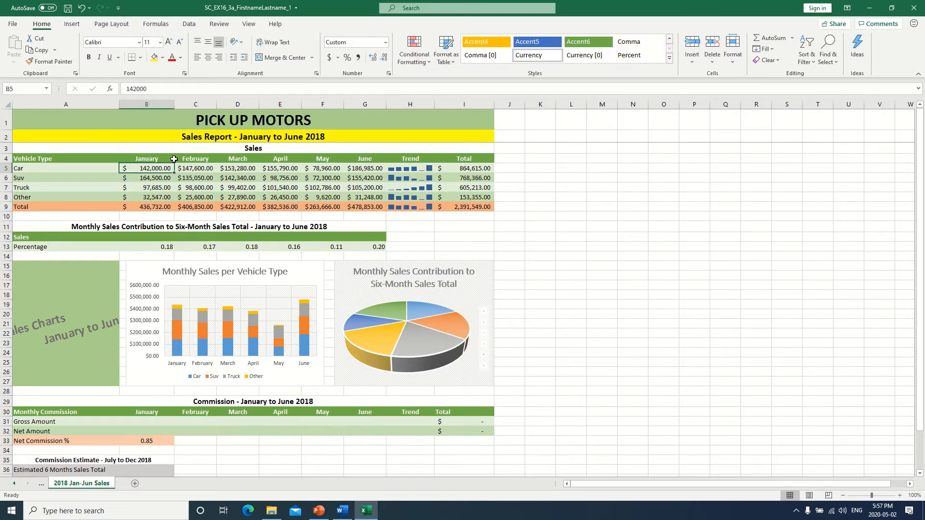
Step: Copy the January to June headers B4:G4 into row 12 of the Monthly Sales Contribution table, starting at B12
left_click(147, 159)
left_click_drag(154, 159, 365, 170)
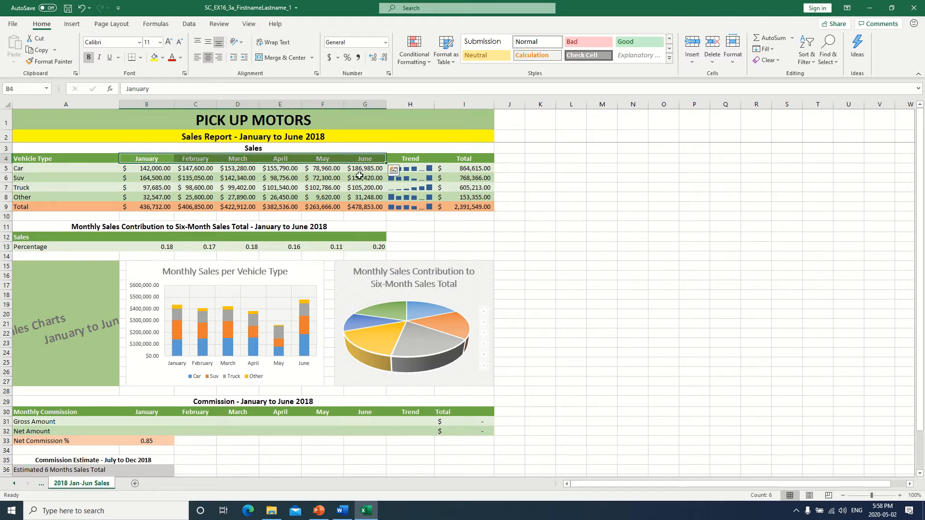
key("ctrl+c")
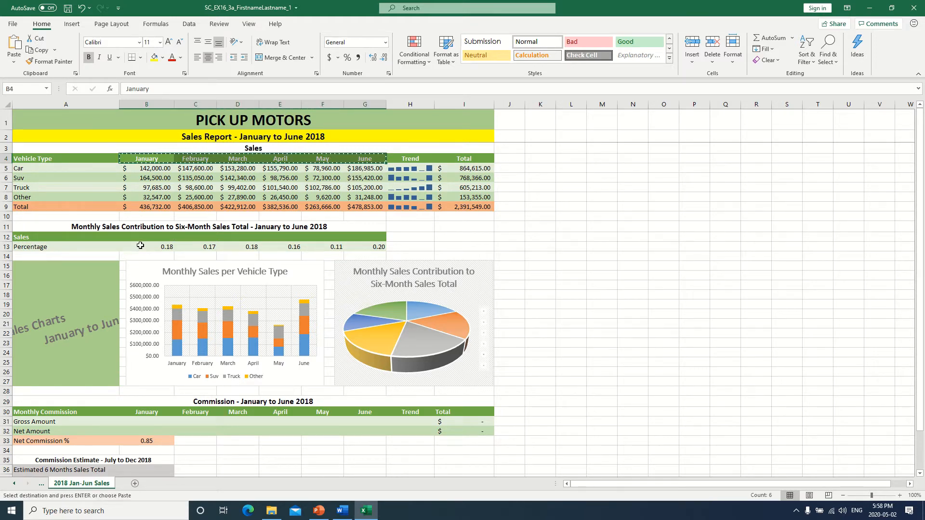
left_click(141, 237)
key("ctrl+v")
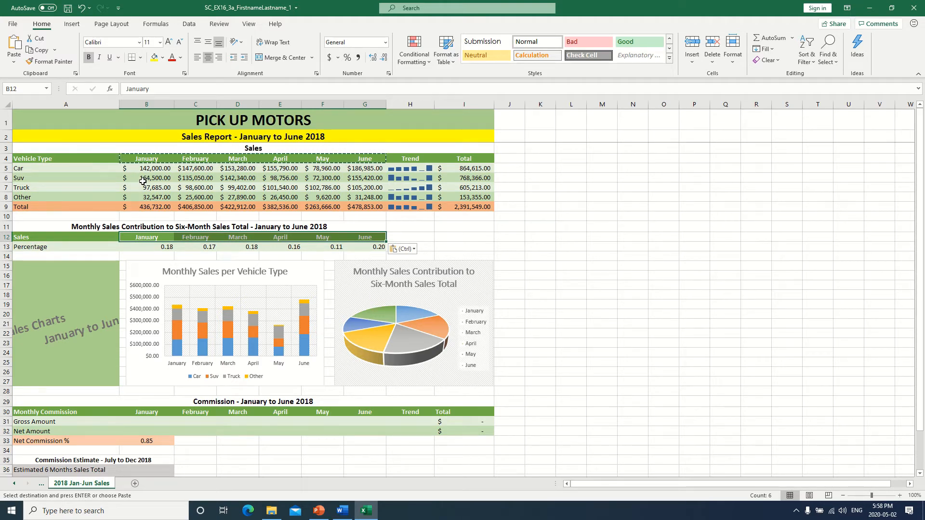
Step: Format the monthly percentages B13:G13 and the Net Commission % value in B33 as percentages without decimals
left_click(137, 246)
left_click_drag(138, 246, 359, 243)
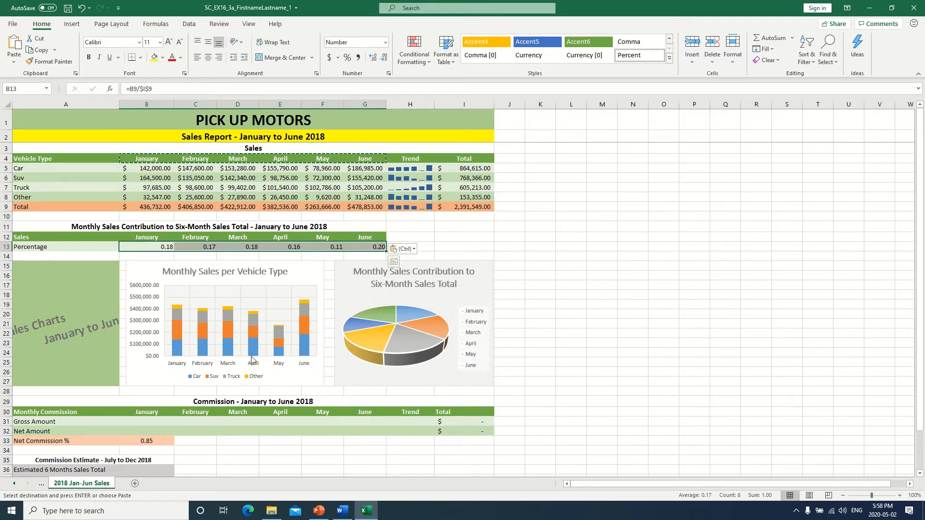
left_click(137, 443)
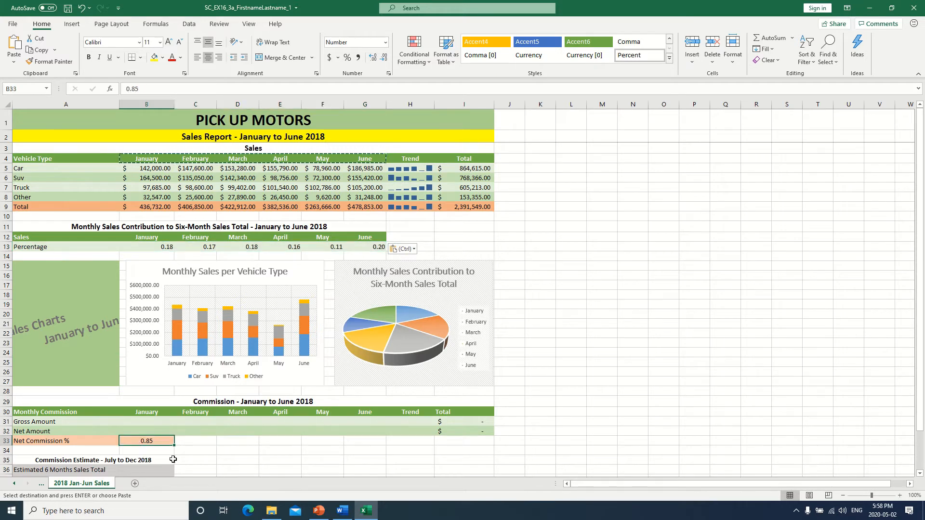
left_click_drag(137, 247, 361, 244)
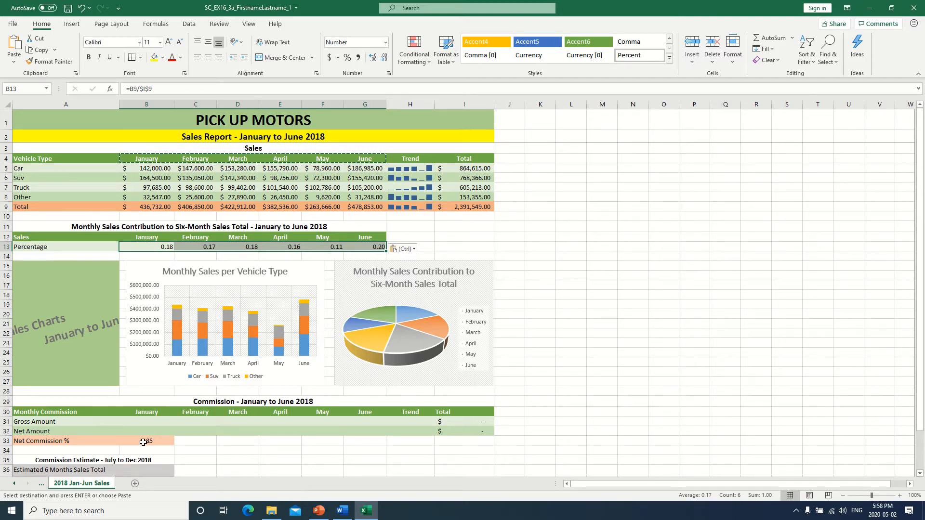
left_click(143, 442)
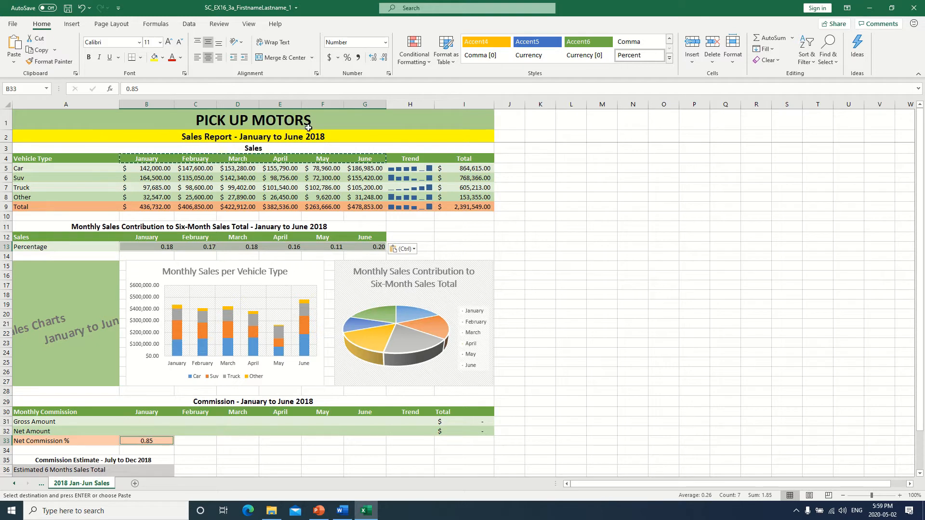
left_click(347, 59)
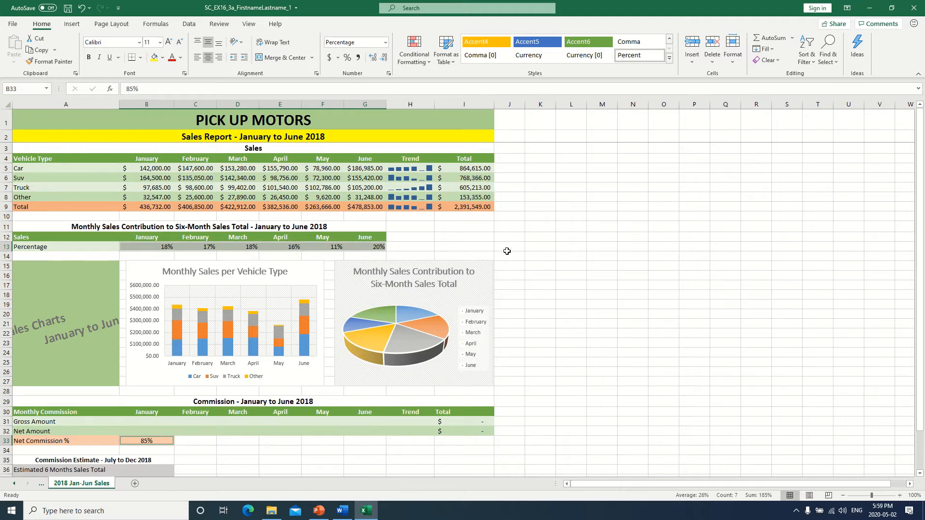
left_click(565, 289)
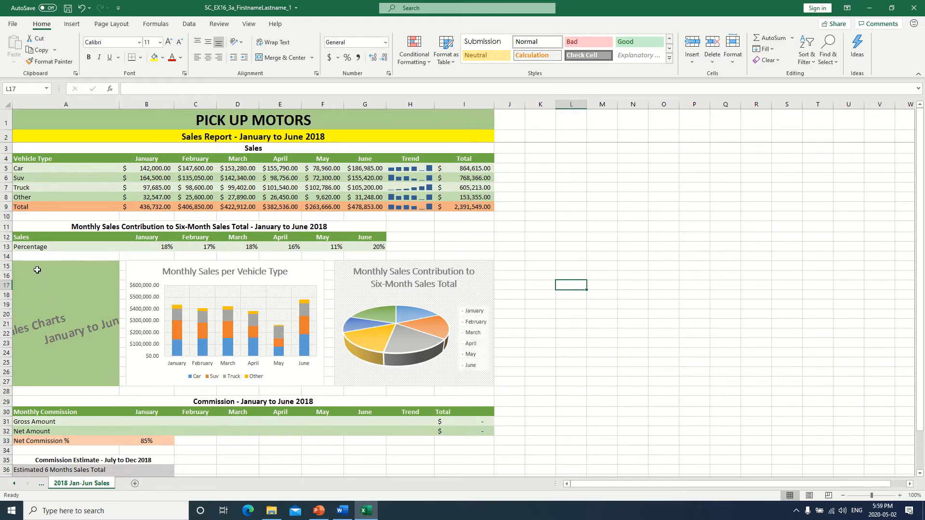
Step: Rotate the Sales Charts label in merged cell A15 so its text runs vertically upward
left_click(28, 270)
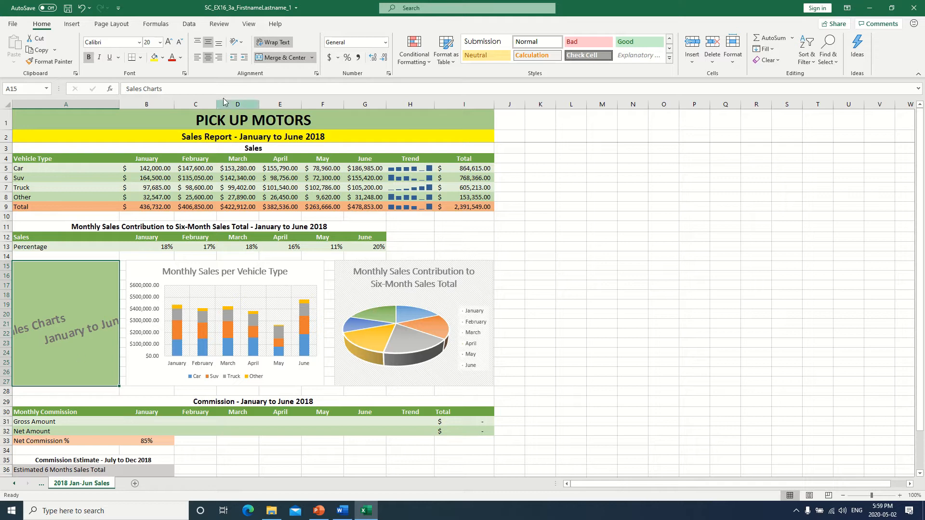
left_click(241, 43)
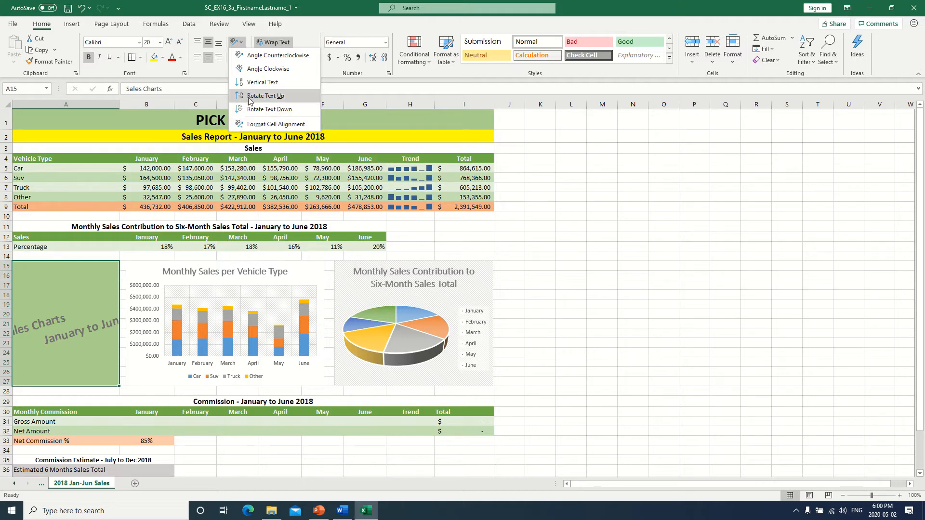
left_click(275, 125)
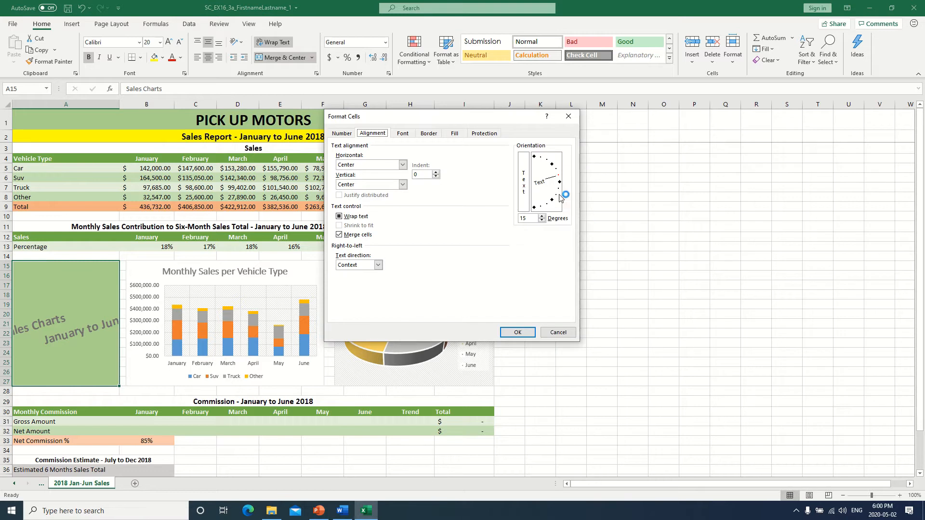
left_click_drag(559, 178, 533, 153)
left_click(519, 332)
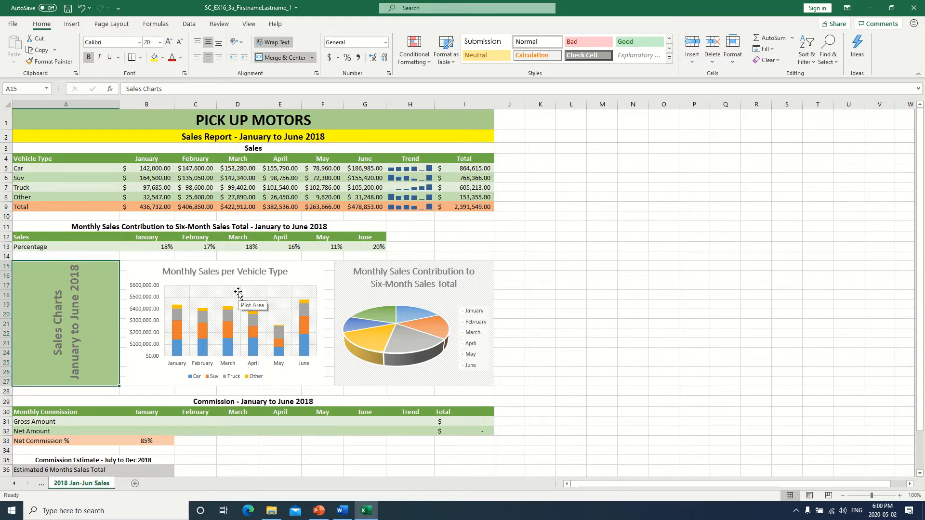
Step: Add axis titles to the Monthly Sales per Vehicle Type chart and title the horizontal axis "Month"
left_click(300, 278)
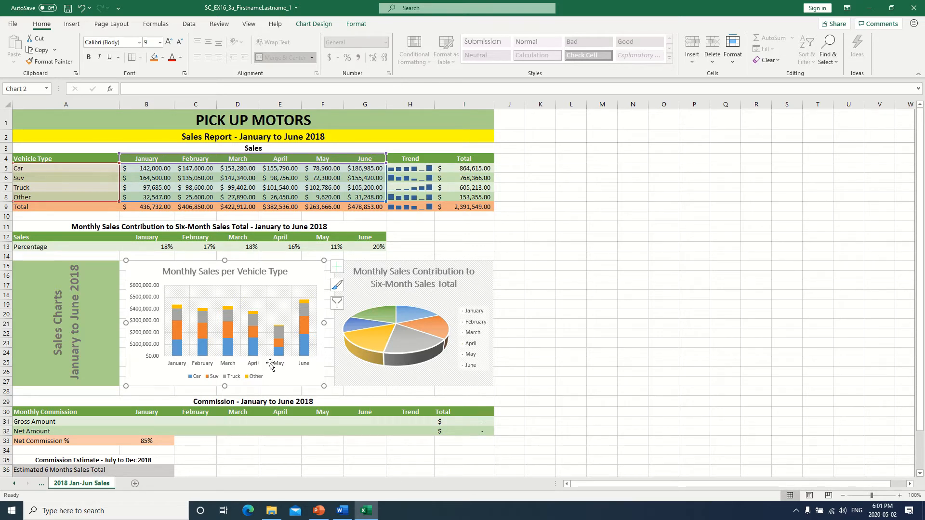
left_click(337, 268)
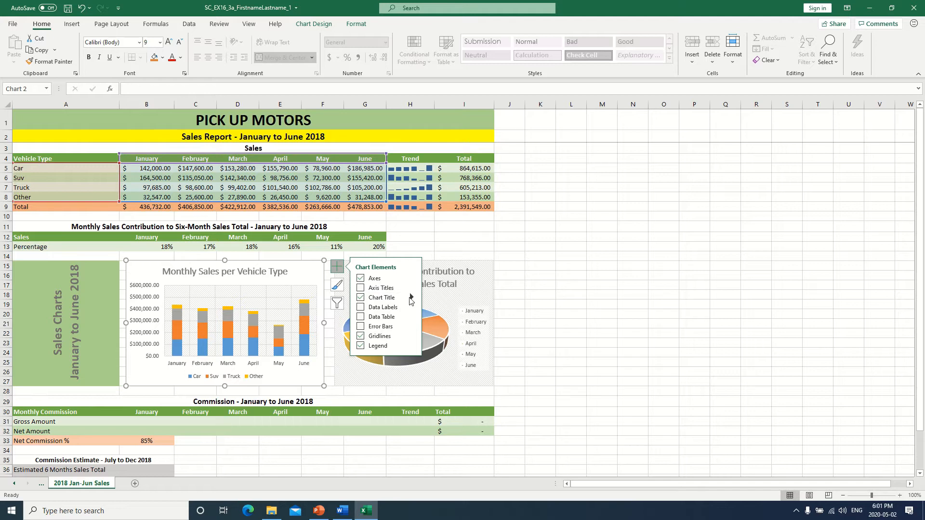
left_click(361, 289)
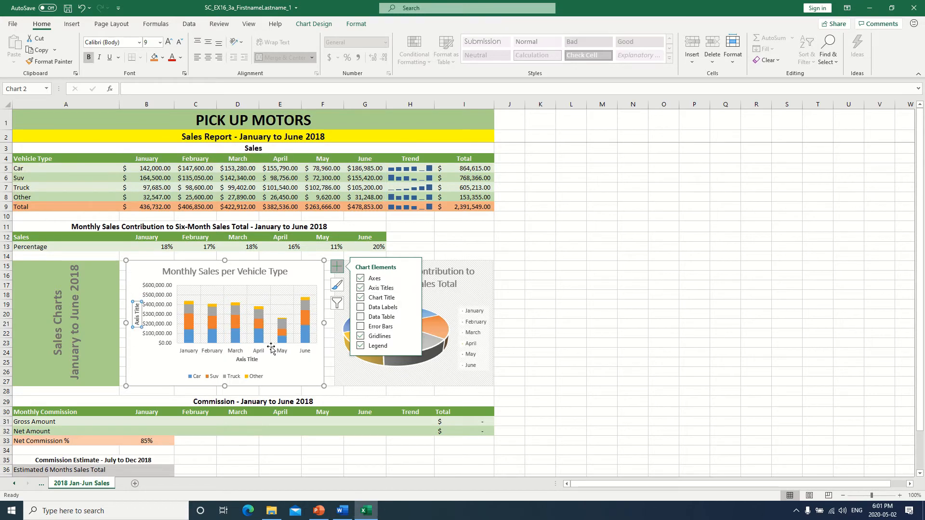
left_click(240, 361)
left_click(247, 361)
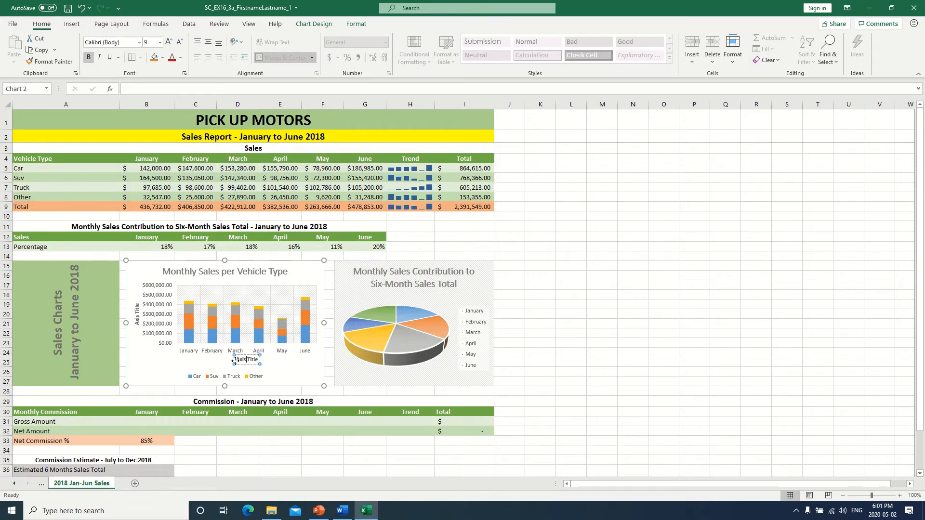
left_click_drag(239, 361, 255, 360)
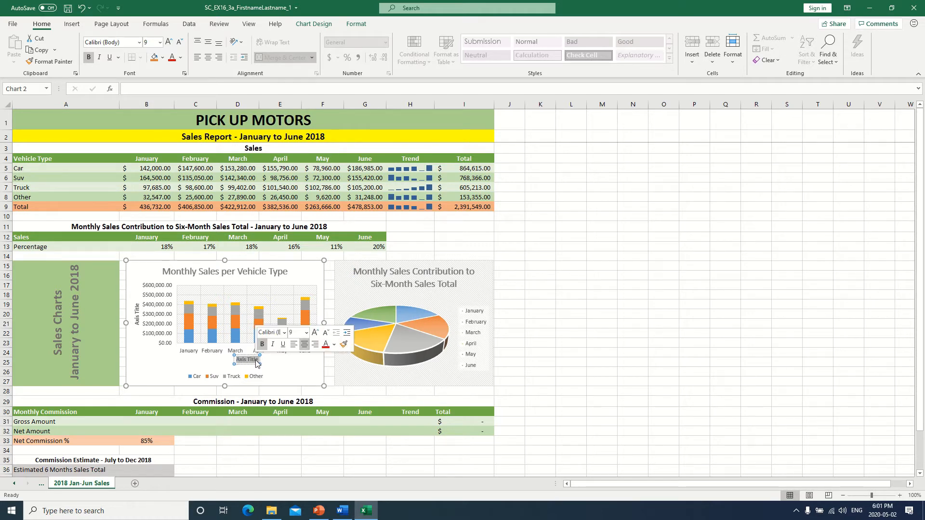
type("Month")
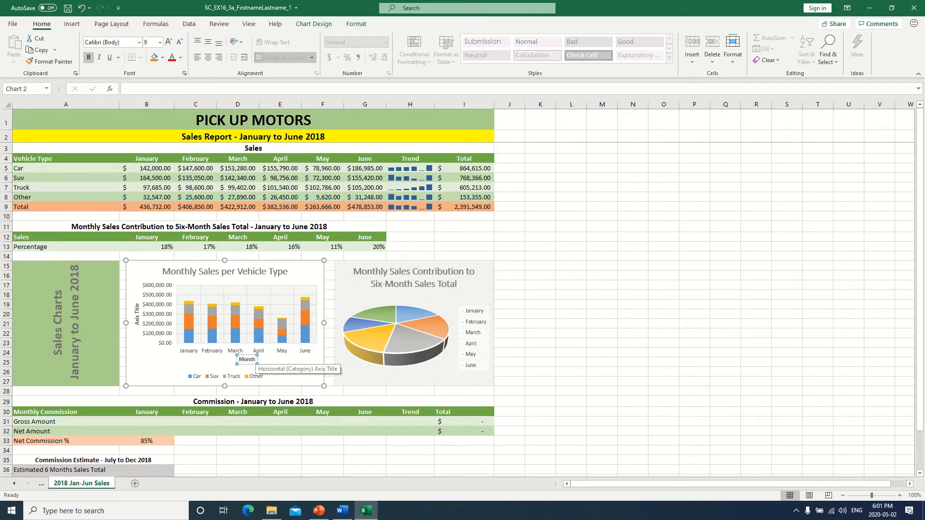
Step: Change the vertical axis title of the Monthly Sales per Vehicle Type chart to "Sales Amount"
left_click(137, 312)
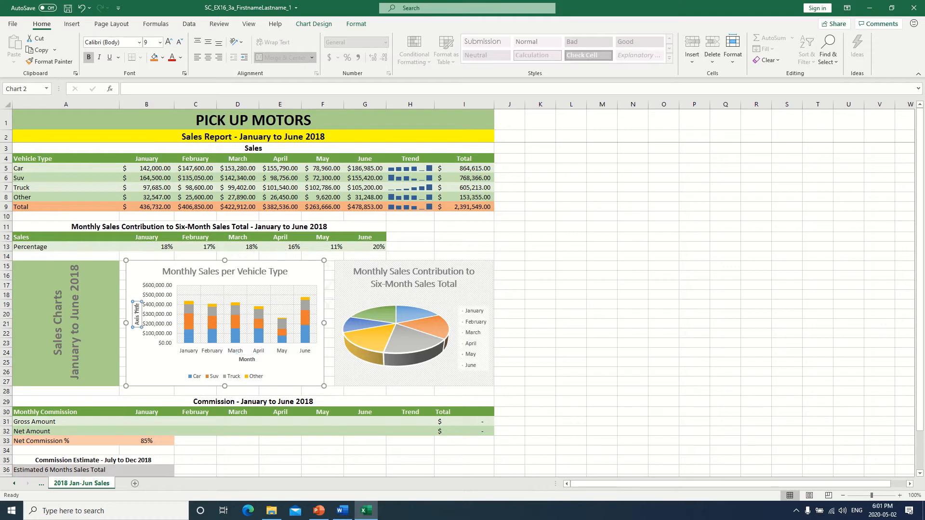
double_click(137, 312)
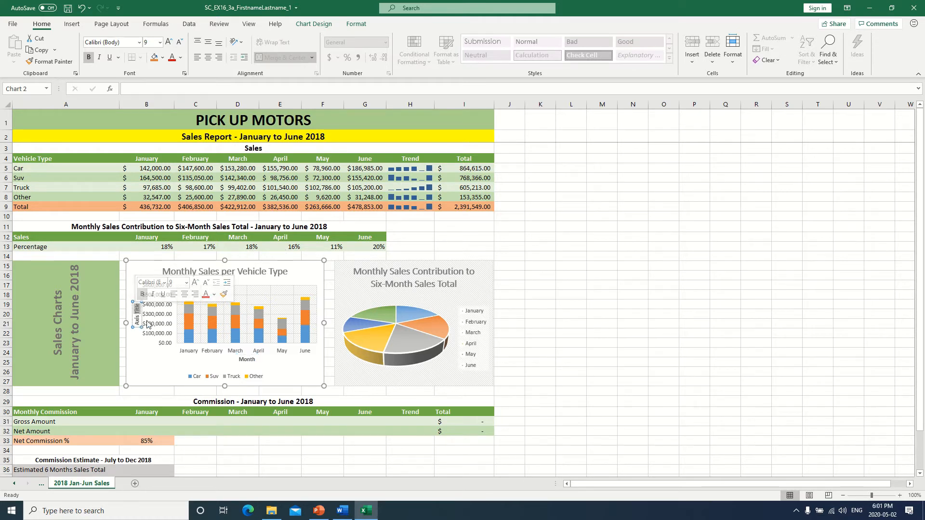
key("BackSpace")
key("BackSpace")
key("BackSpace")
key("BackSpace")
key("BackSpace")
key("BackSpace")
key("BackSpace")
key("BackSpace")
key("BackSpace")
key("BackSpace")
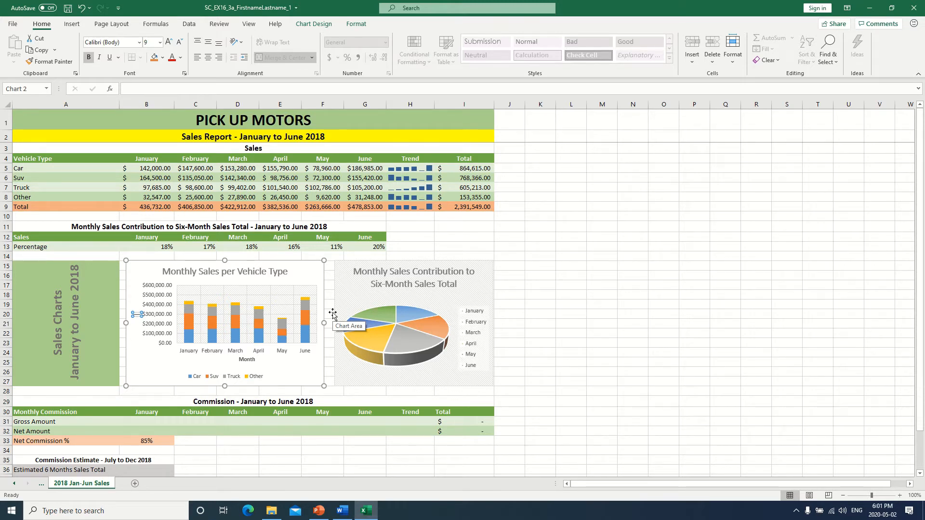
type("Sales Amount")
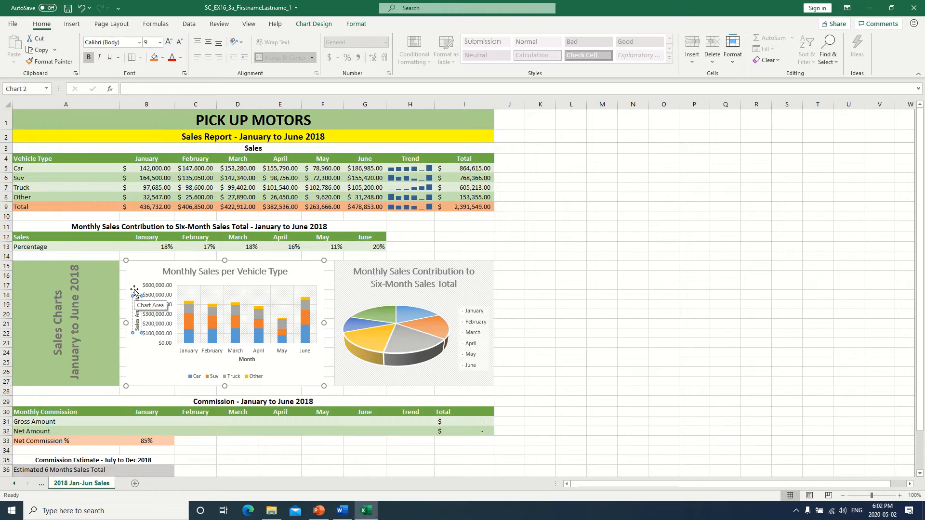
Step: Format the vertical axis numbers of the Monthly Sales per Vehicle Type chart as Accounting with 0 decimal places and the $ symbol
left_click(159, 317)
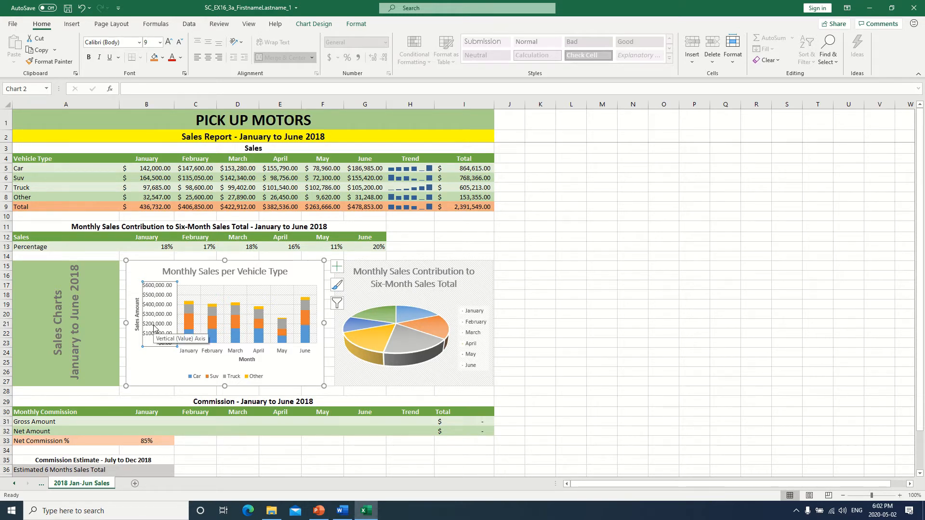
right_click(158, 311)
right_click(153, 305)
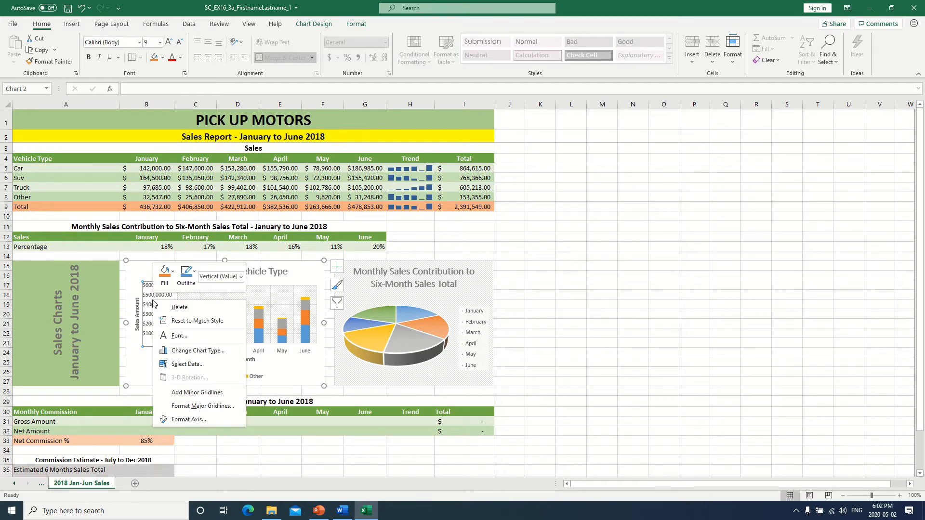
left_click(201, 420)
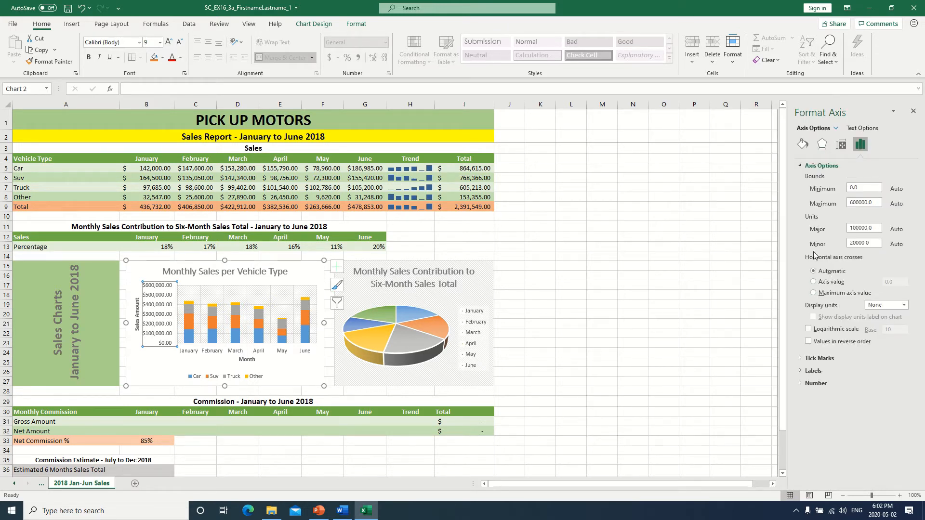
key("ctrl")
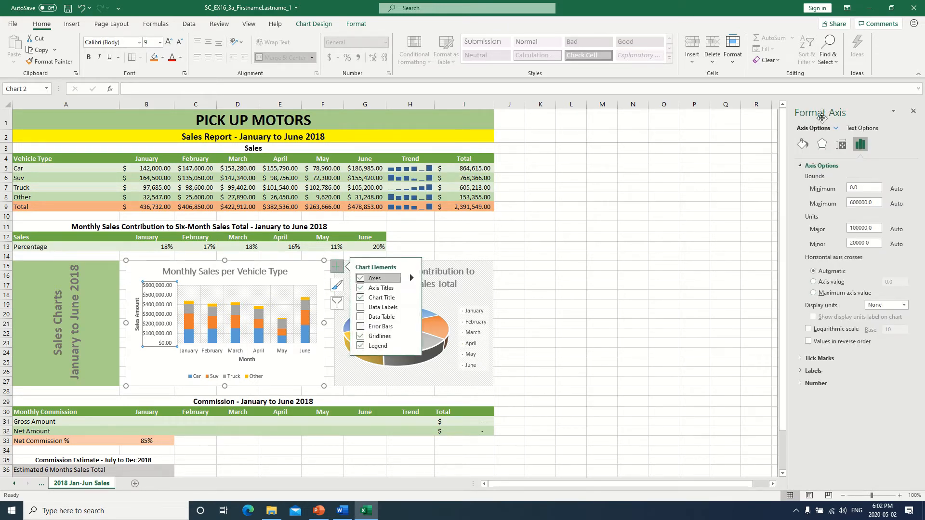
key("ctrl")
left_click(800, 167)
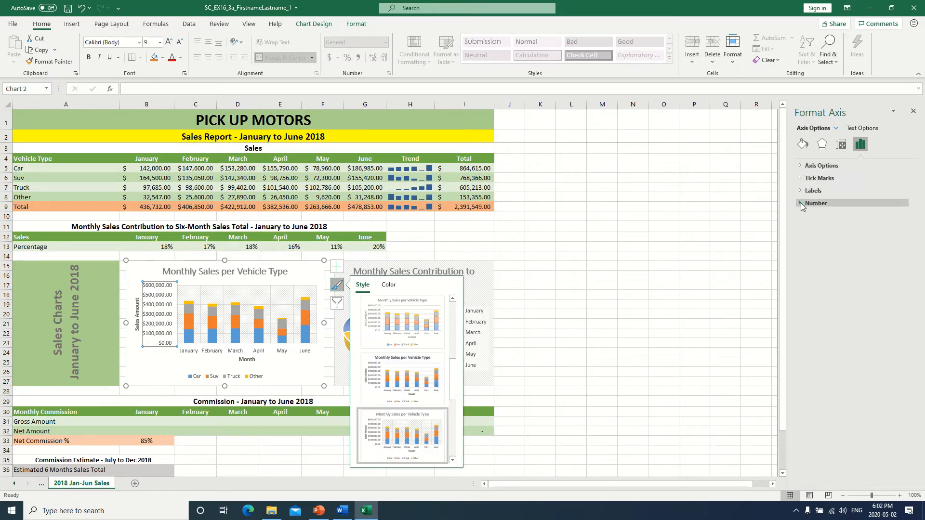
left_click(800, 203)
left_click(800, 203)
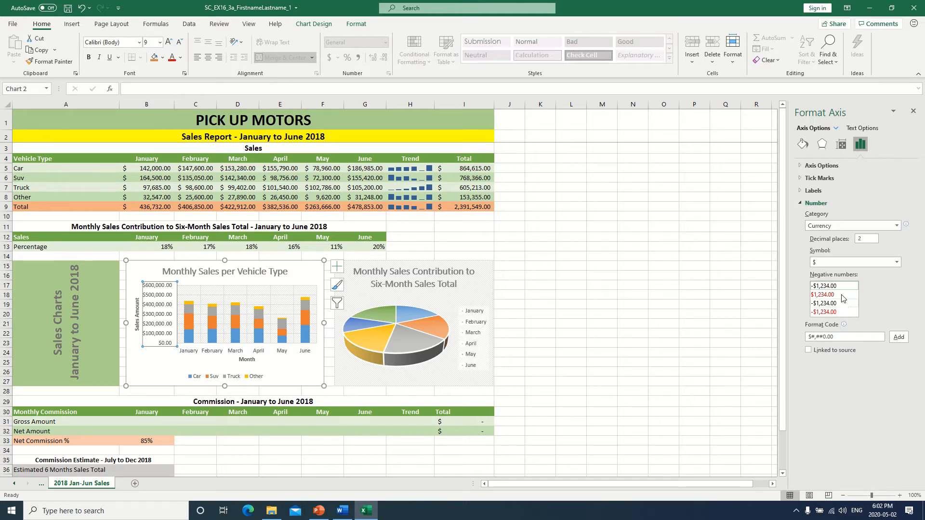
left_click(850, 230)
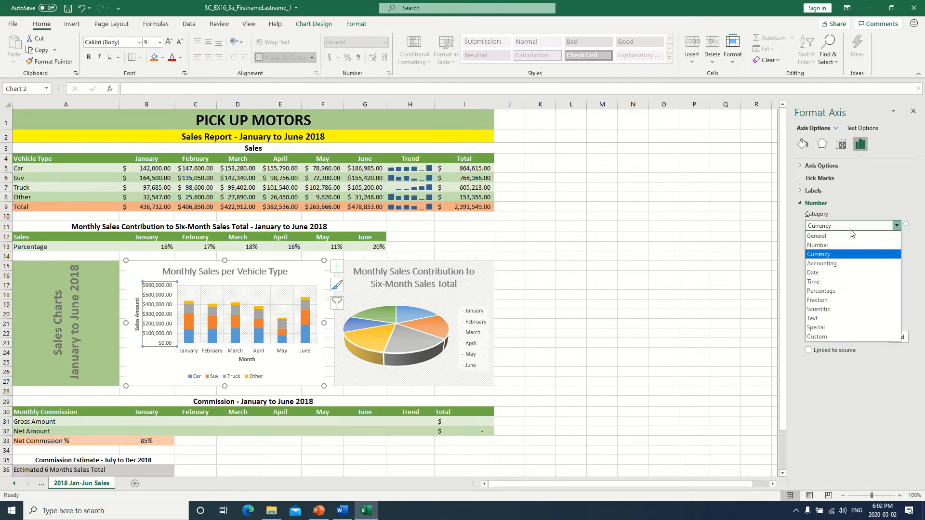
left_click(847, 257)
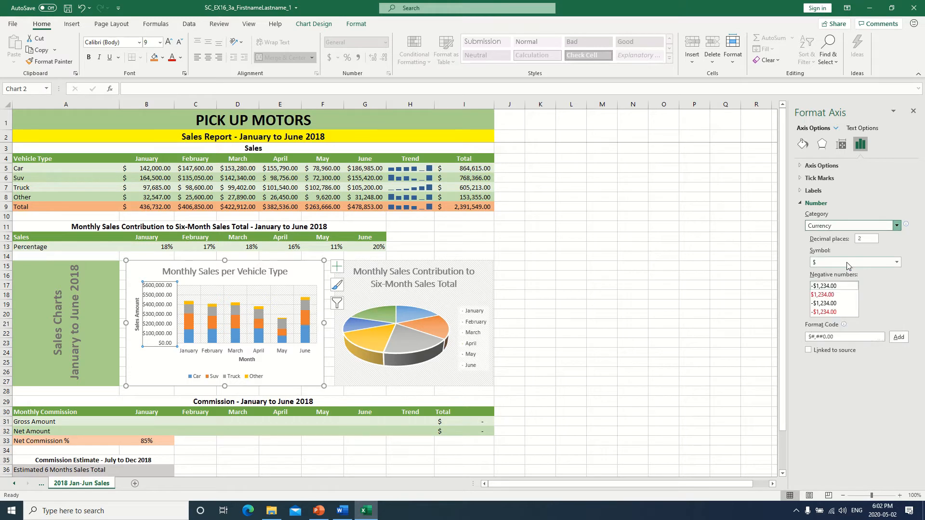
left_click(866, 238)
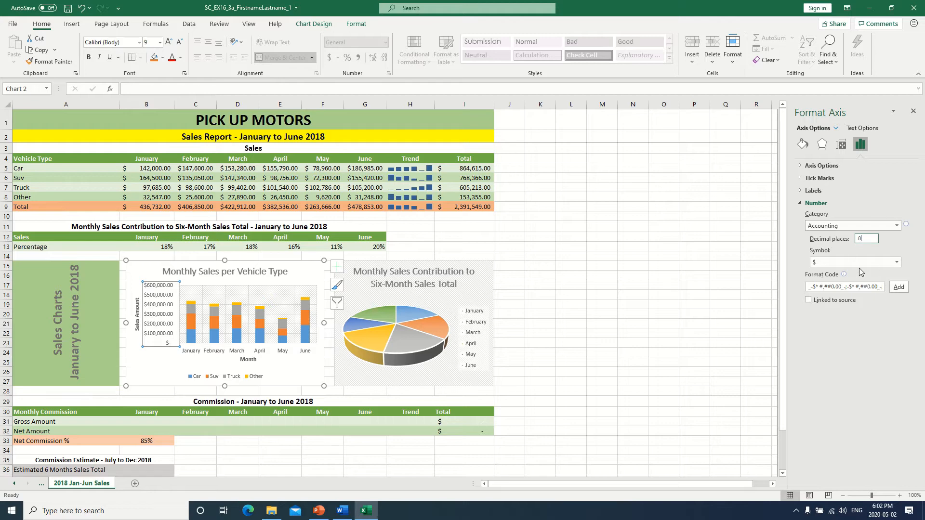
left_click(866, 263)
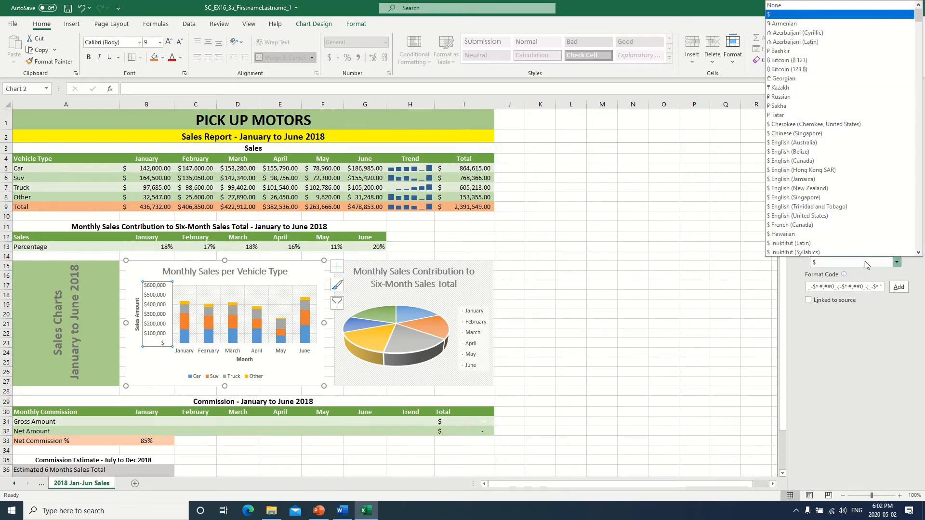
left_click(875, 346)
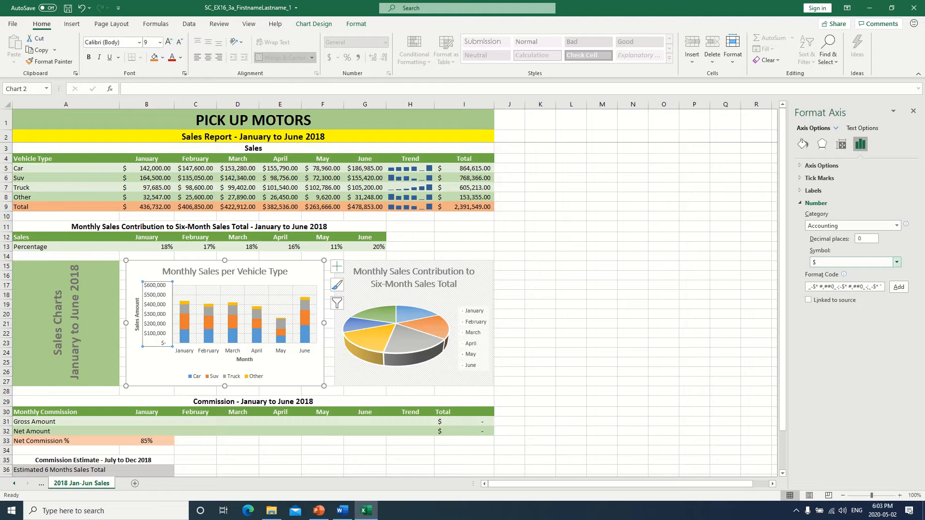
left_click(913, 111)
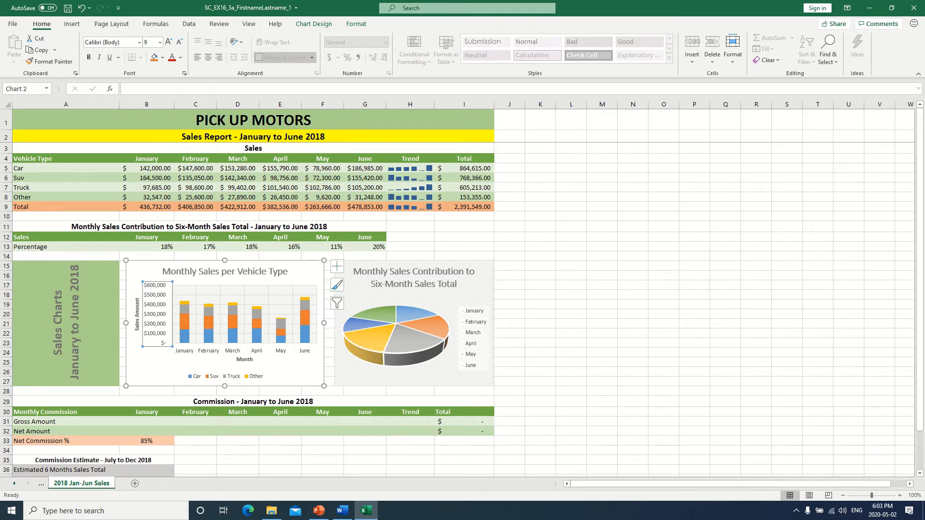
left_click(474, 287)
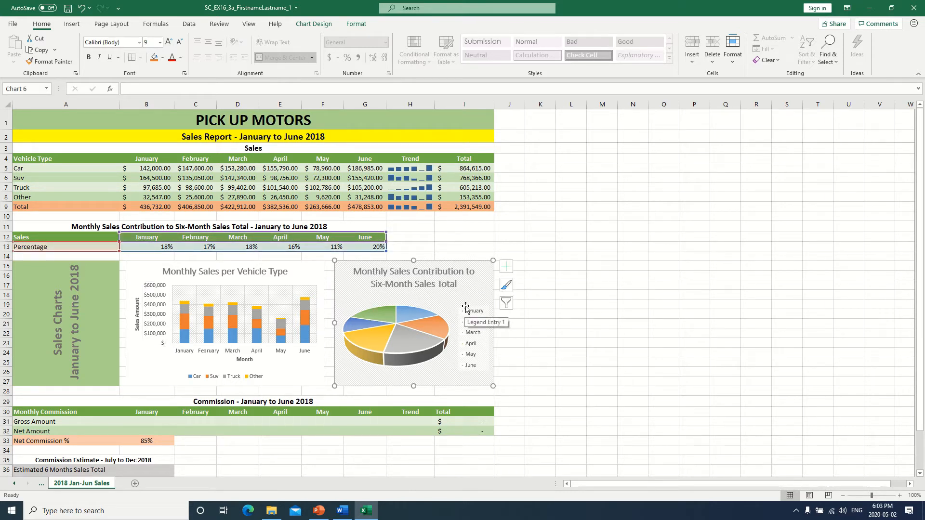
left_click(507, 286)
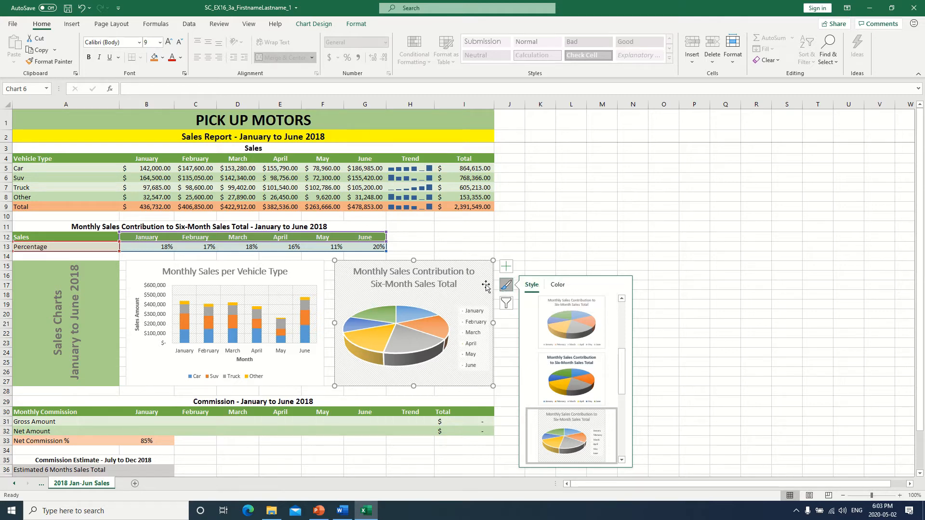
left_click(518, 249)
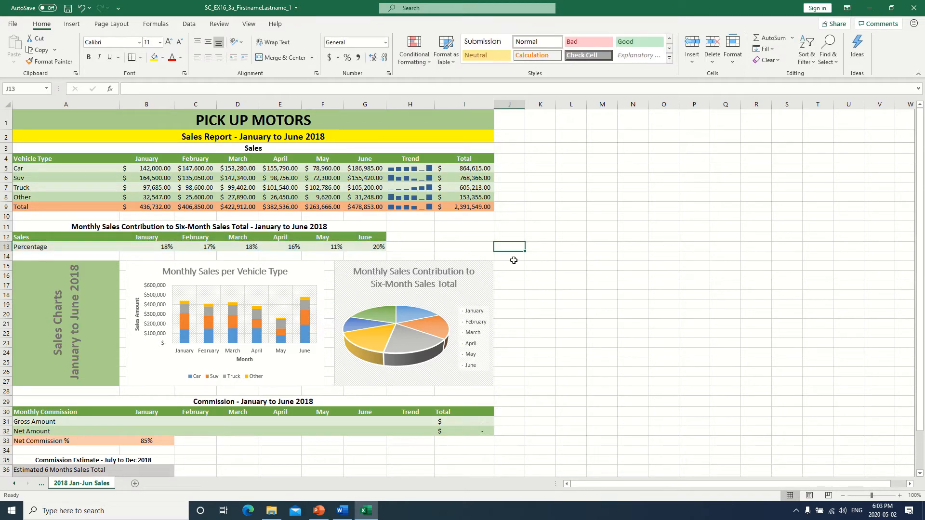
Step: Apply the first chart style in the gallery to the Monthly Sales Contribution to Six-Month Sales Total pie chart
left_click(479, 290)
left_click(506, 286)
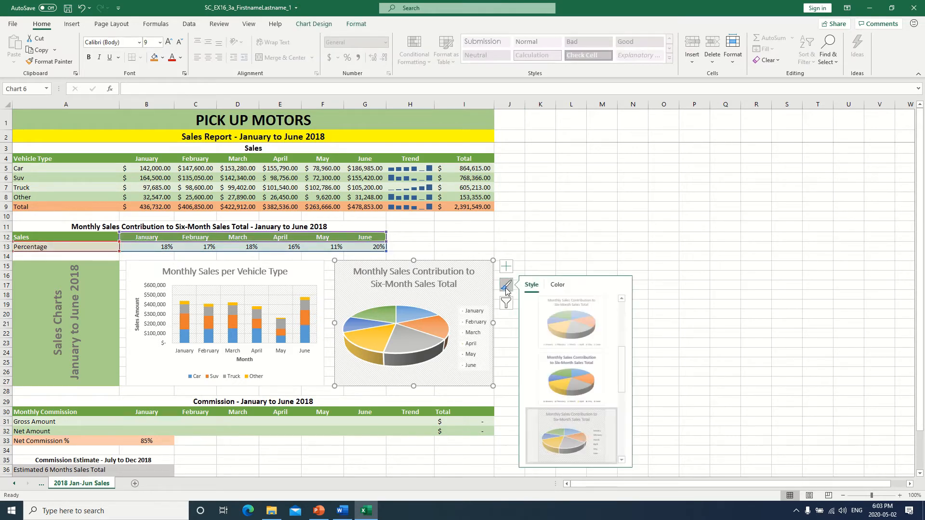
scroll(571, 327, "up", 3)
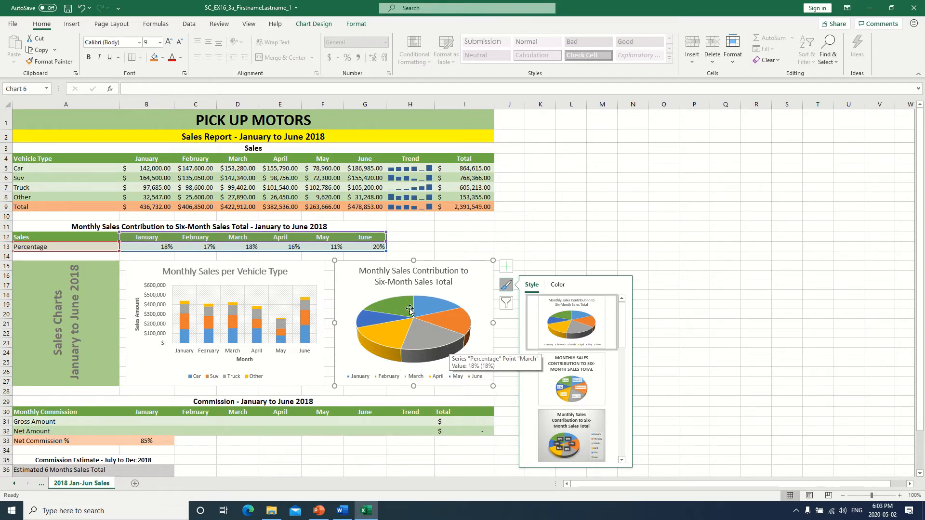
left_click(536, 248)
Step: Add data labels outside the slices of the Monthly Sales Contribution to Six-Month Sales Total pie chart
left_click(442, 296)
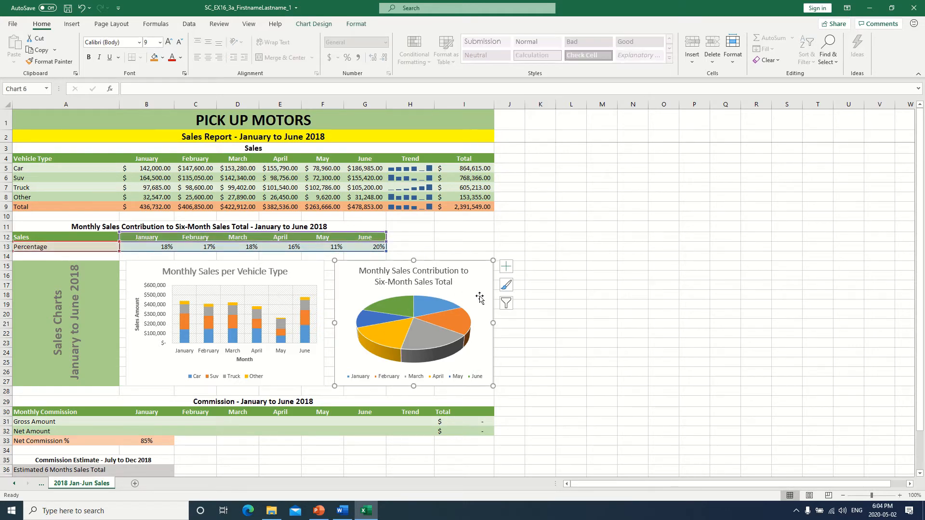
left_click(507, 268)
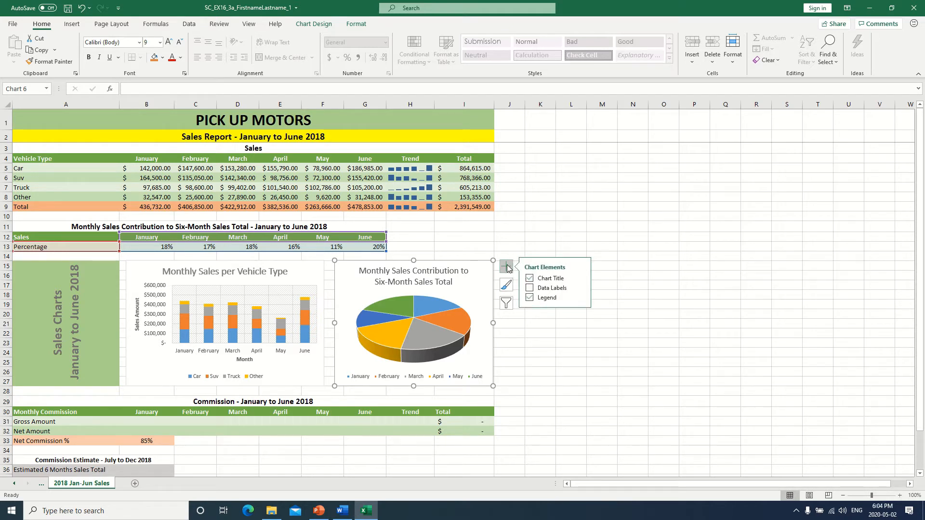
left_click(580, 288)
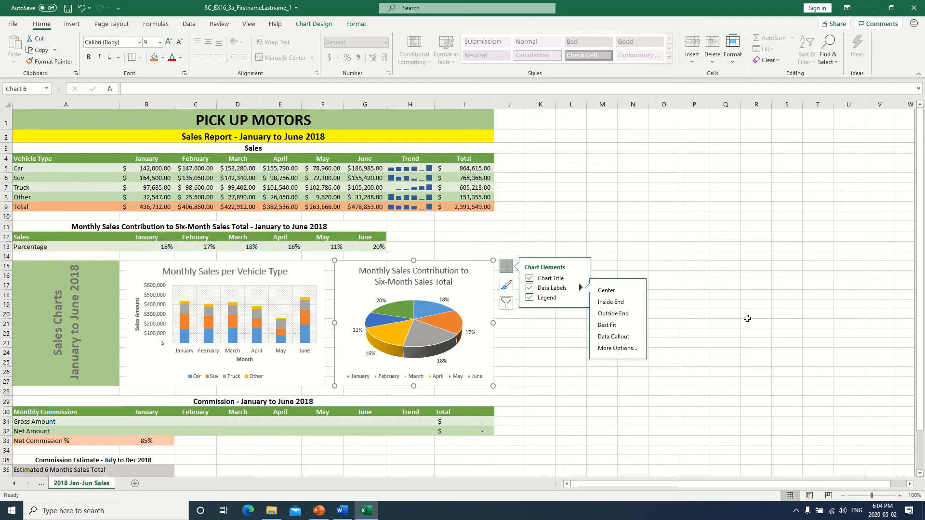
left_click(773, 322)
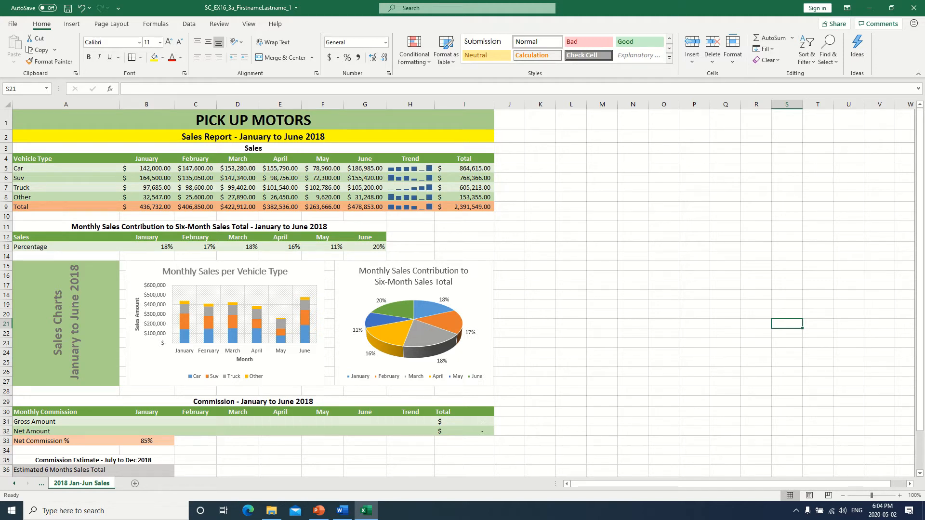
left_click(658, 361)
scroll(595, 379, "down", 1)
scroll(594, 378, "up", 1)
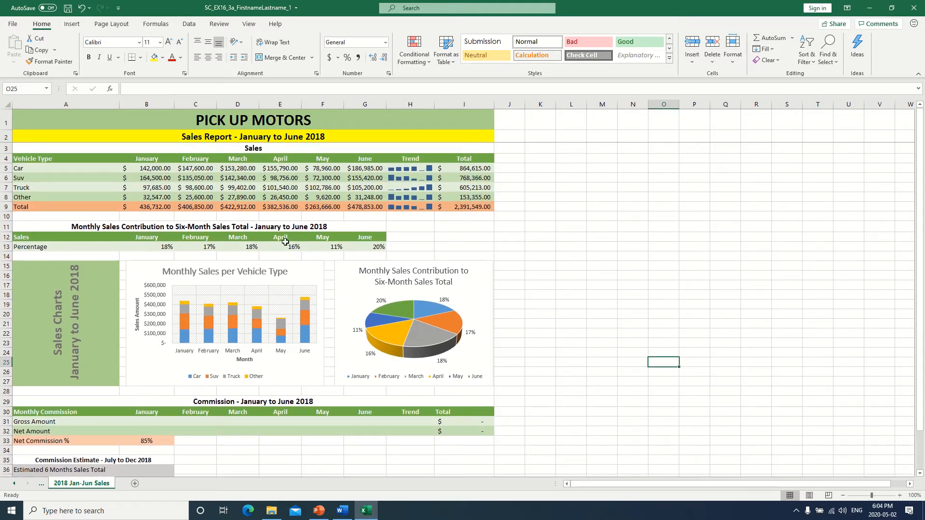
scroll(596, 336, "down", 3)
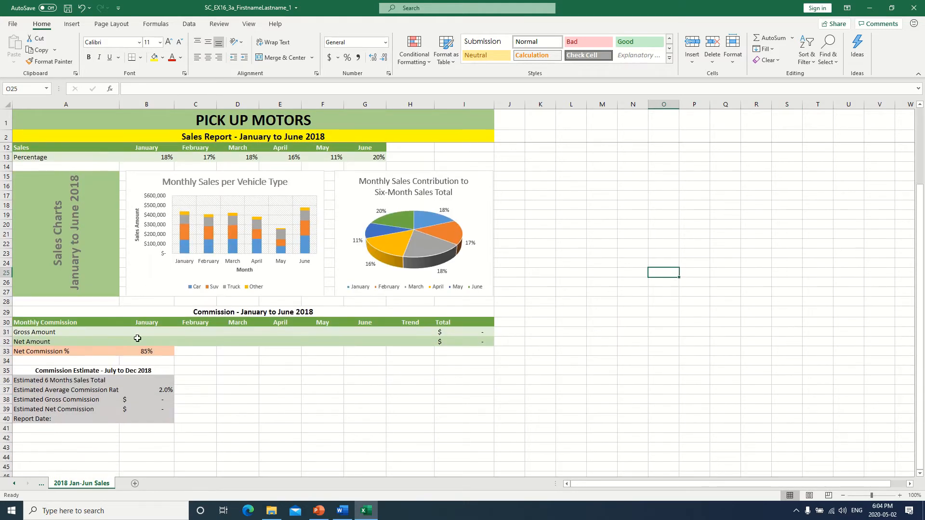
scroll(193, 339, "down", 1)
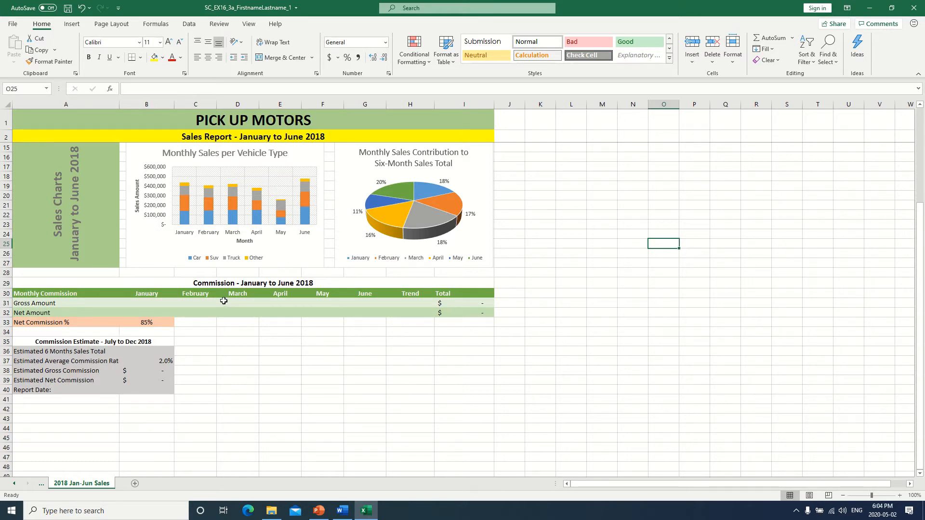
scroll(328, 368, "up", 3)
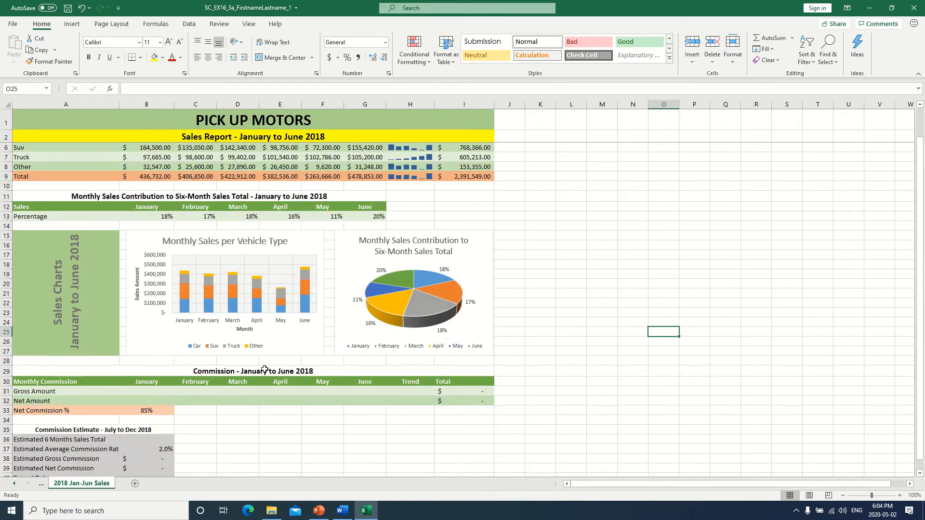
Step: Enter the January gross commission formula =IF(B9>400000,B9*0.025,B9*0.015) in cell B31
left_click(140, 391)
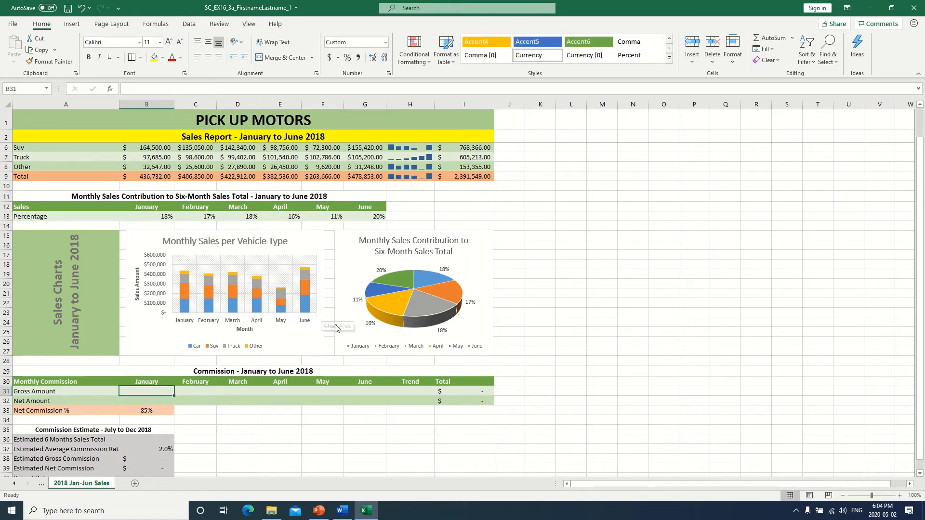
scroll(335, 327, "up", 1)
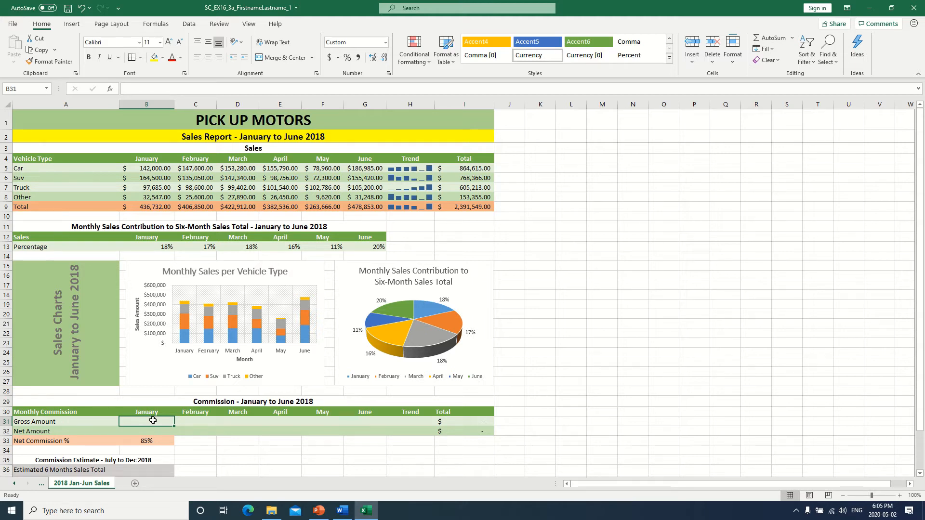
type("=IF")
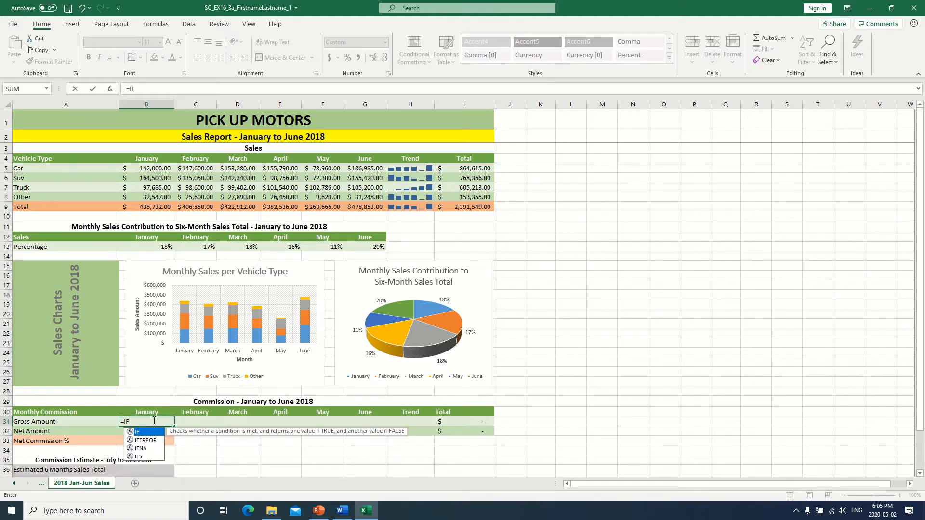
scroll(424, 426, "down", 1)
type("(")
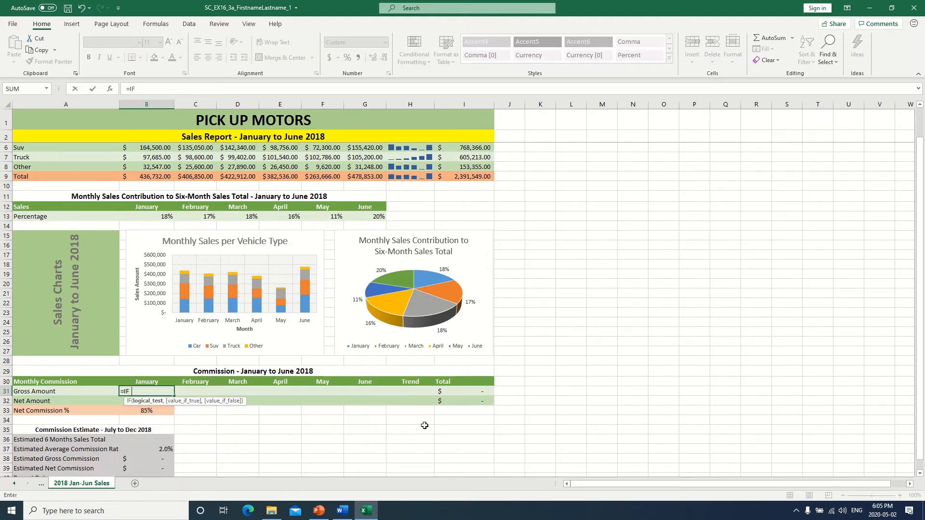
left_click(149, 177)
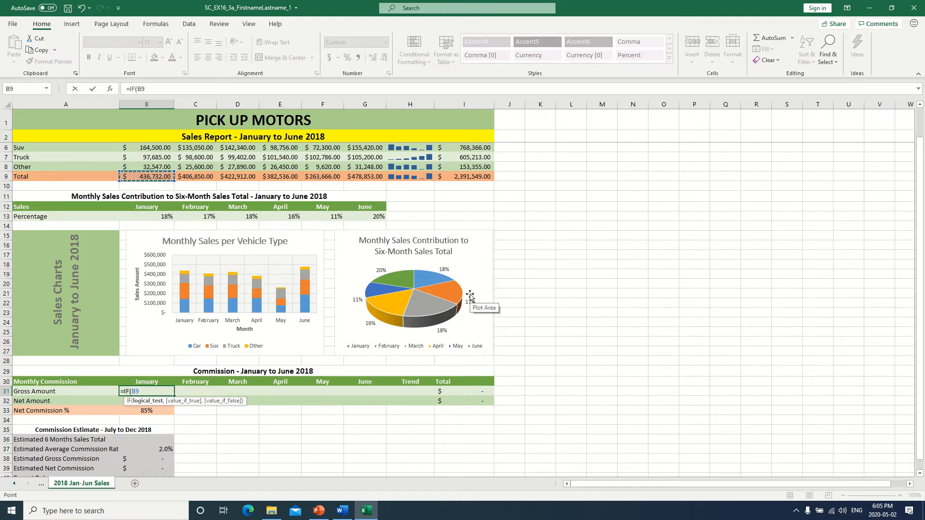
type(">400000,")
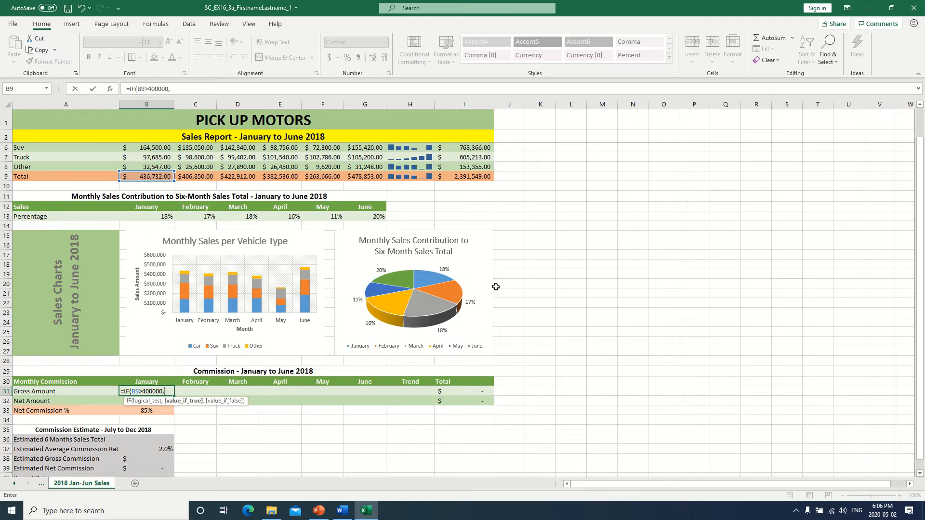
type("B")
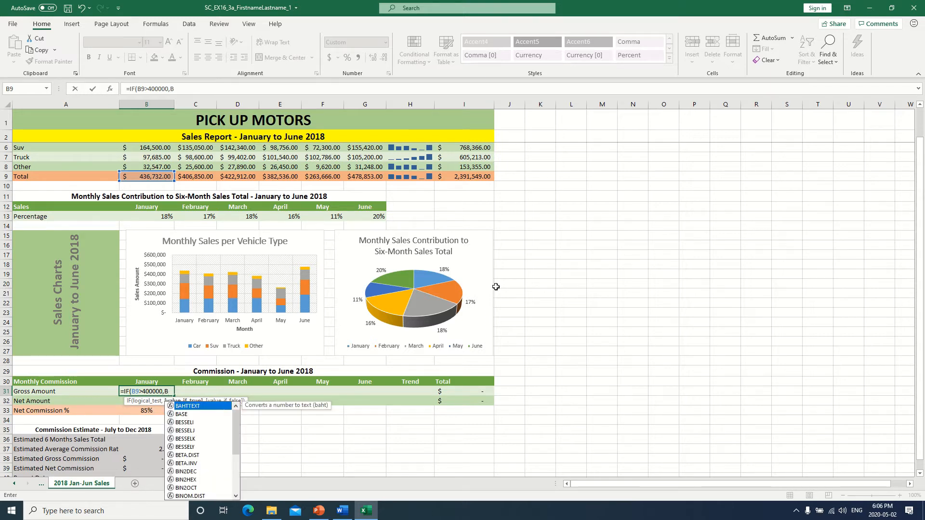
type("9")
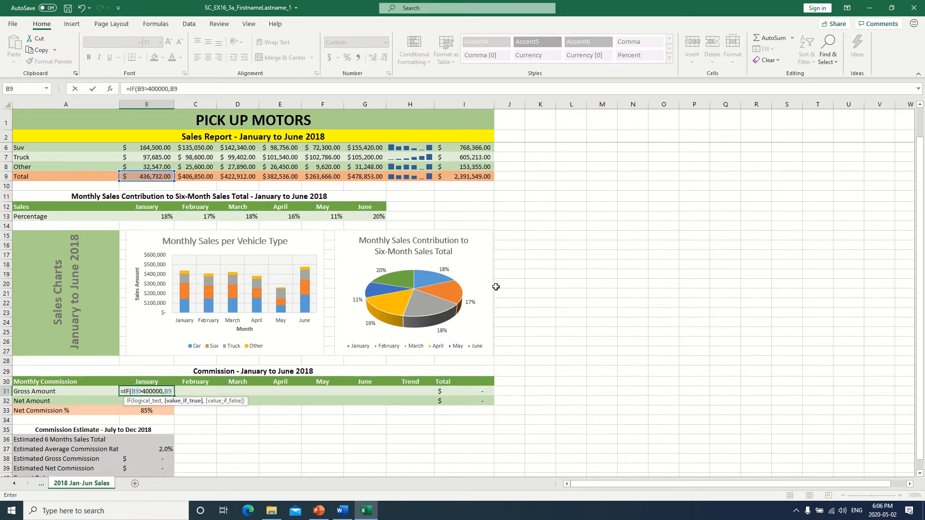
type("*0.025,B")
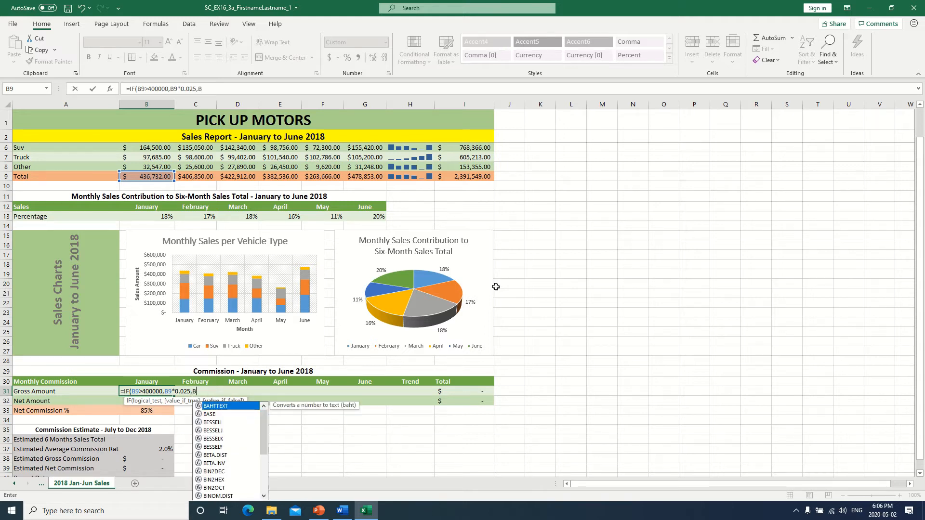
type("9")
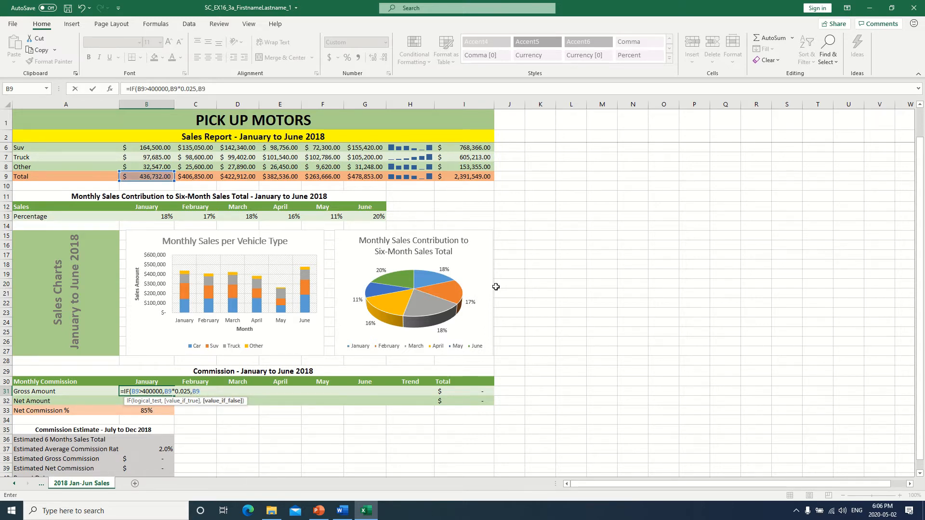
type("*0.015)")
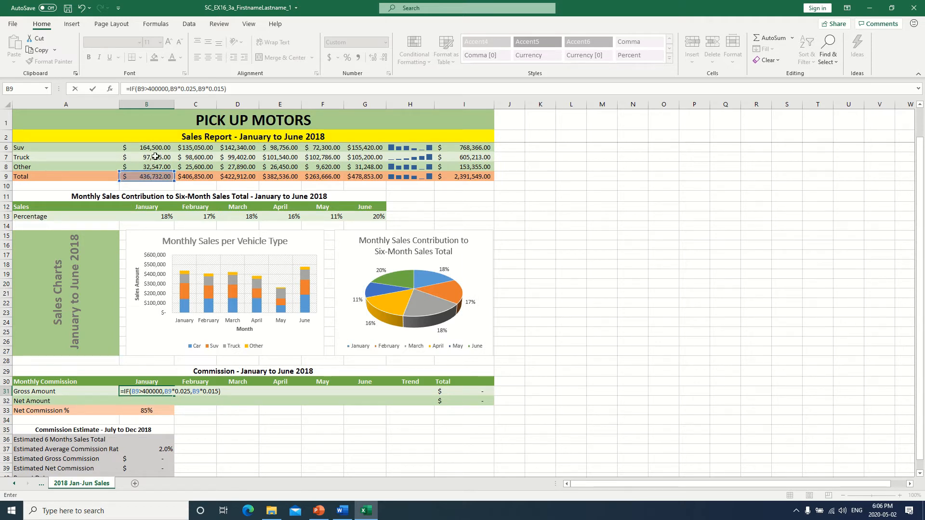
scroll(185, 301, "up", 1)
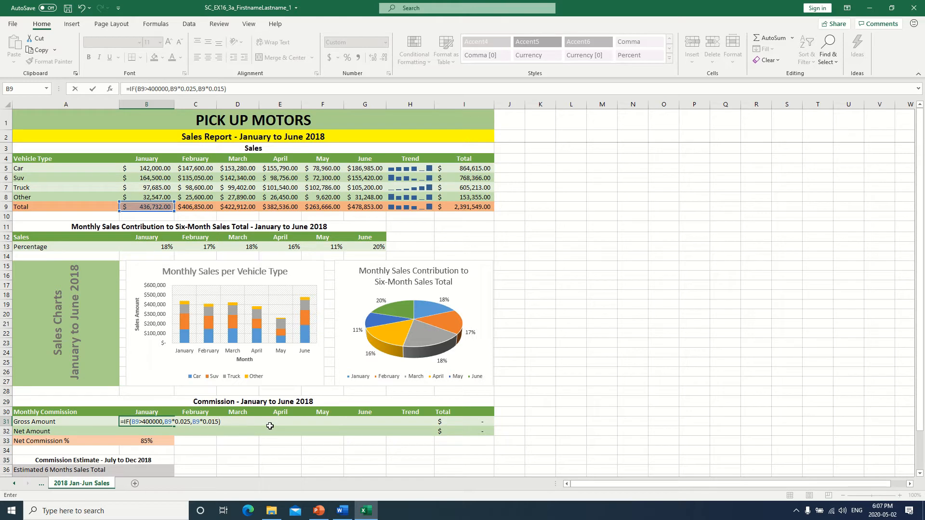
key("Return")
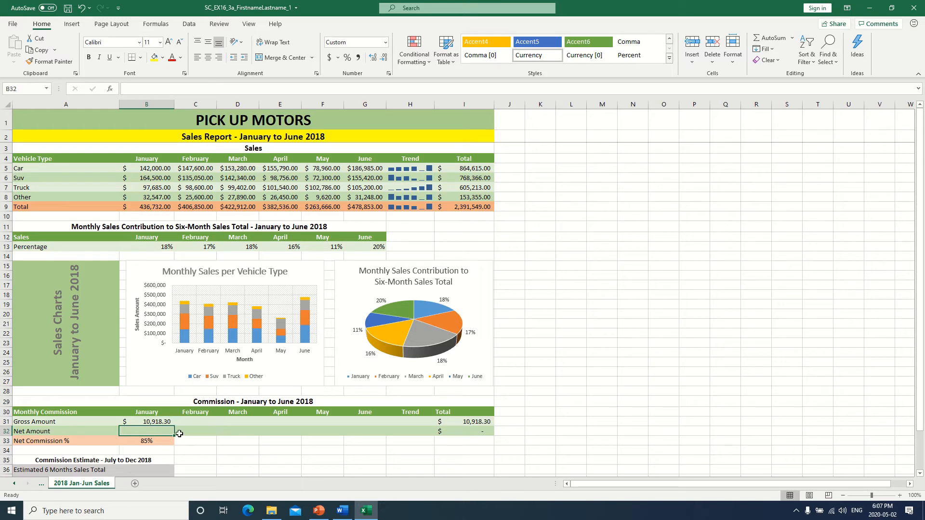
Step: Fill the gross commission formula from B31 across to June in G31
left_click(158, 421)
left_click_drag(175, 426, 382, 436)
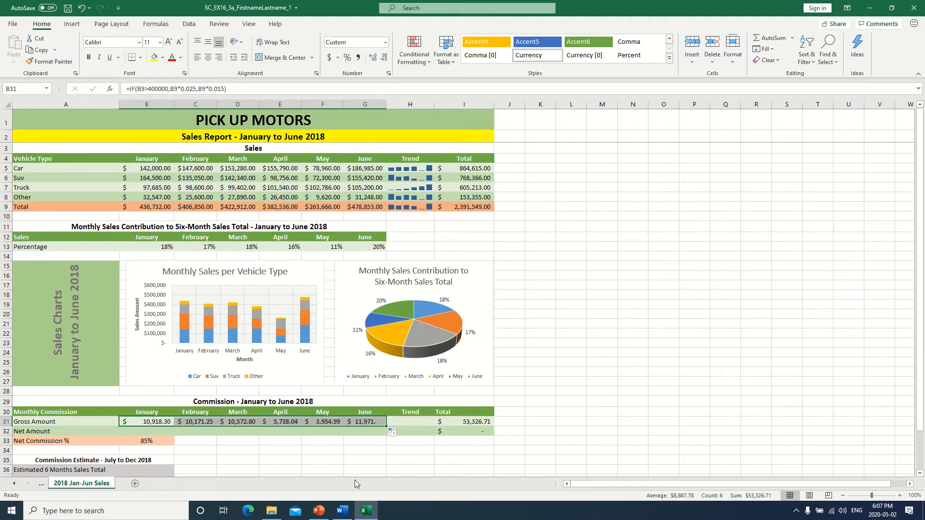
left_click(338, 476)
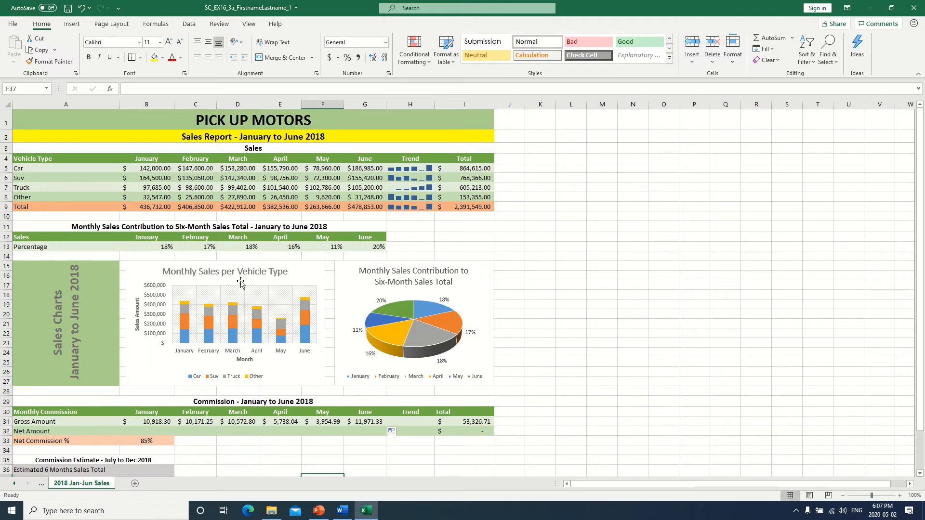
Step: Check the monthly sales totals in row 9 against the gross commission formulas in row 31, leaving the formulas as they are
left_click(202, 207)
left_click(239, 210)
double_click(278, 211)
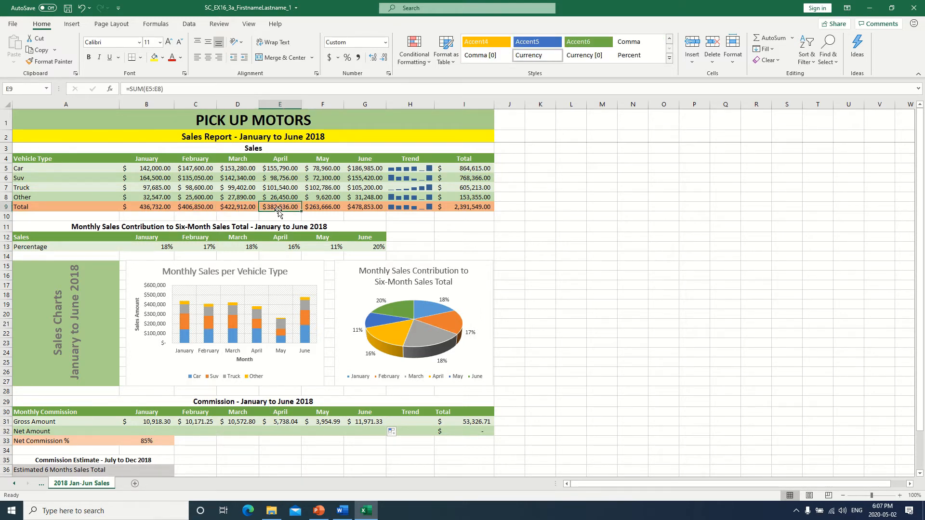
left_click(279, 208)
double_click(315, 208)
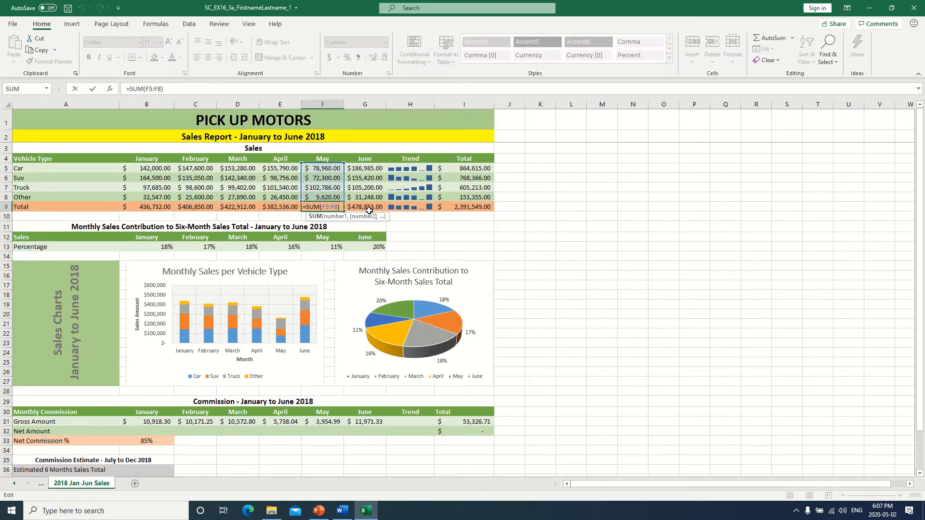
key("Return")
left_click(365, 226)
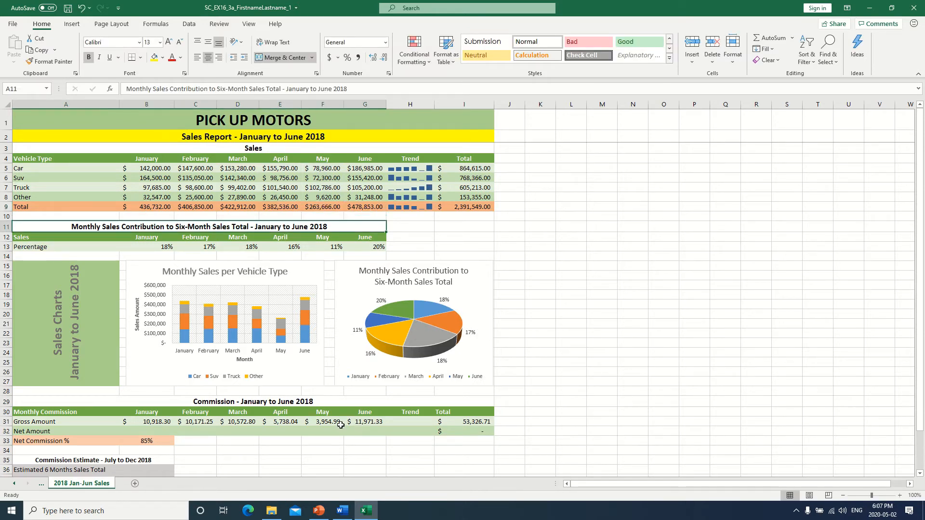
double_click(324, 423)
left_click(285, 423)
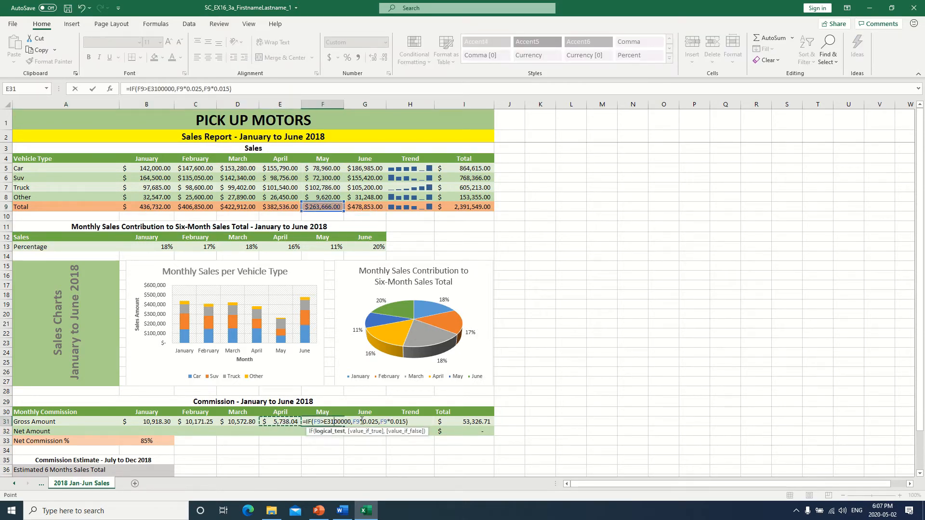
key("Escape")
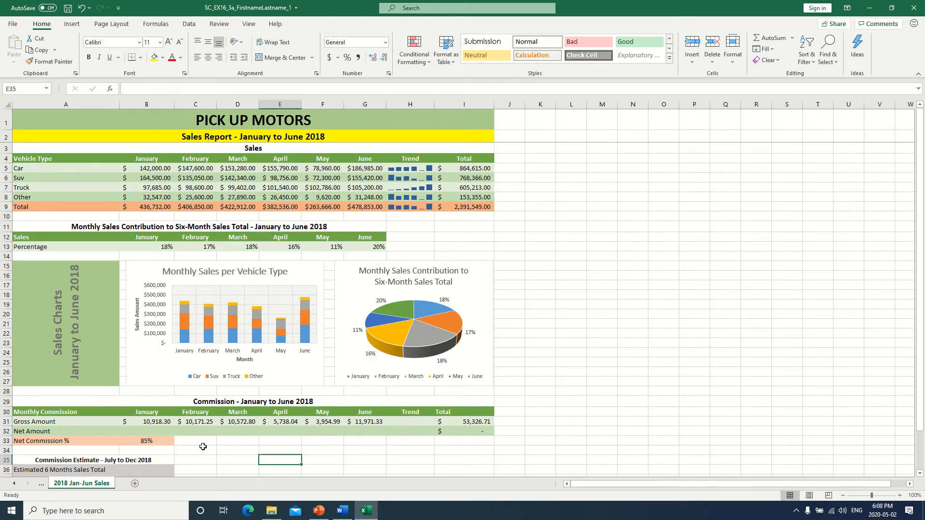
Step: Enter the January net commission formula =B31*B33 in cell B32
double_click(154, 432)
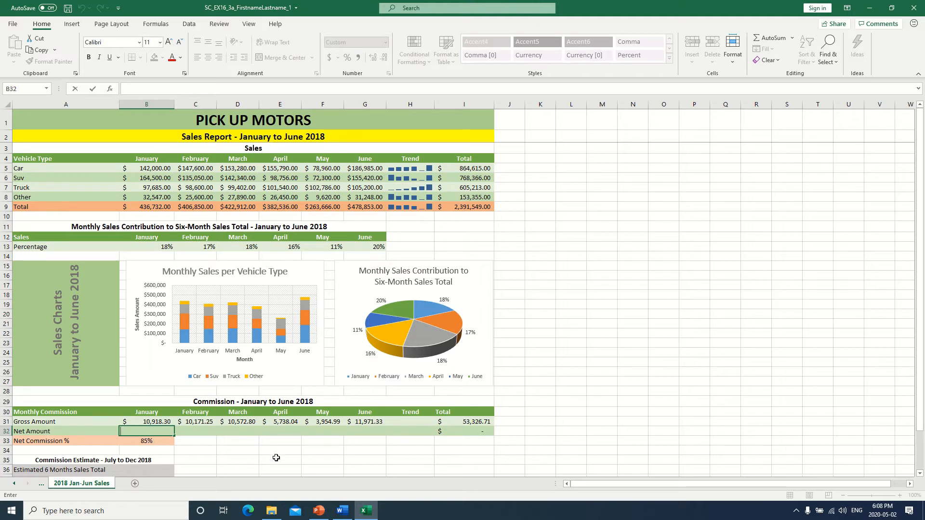
scroll(276, 458, "down", 1)
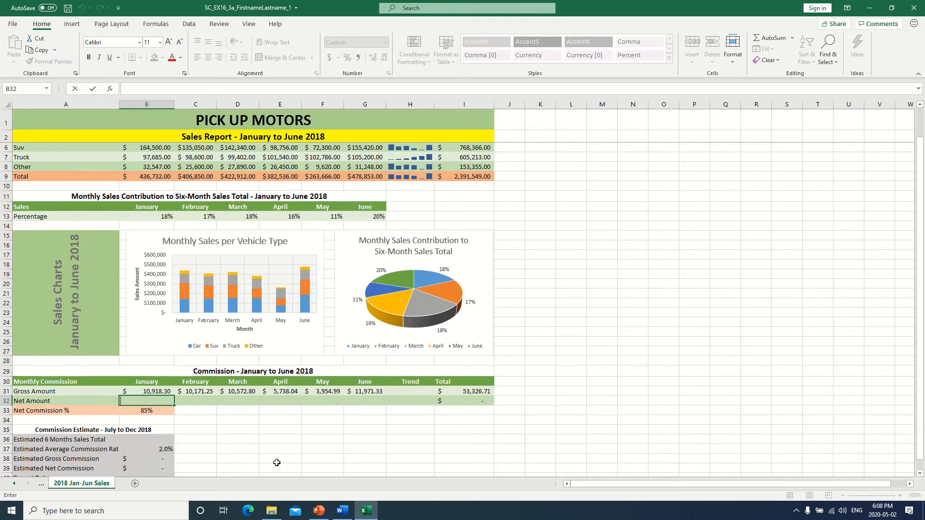
scroll(277, 463, "down", 1)
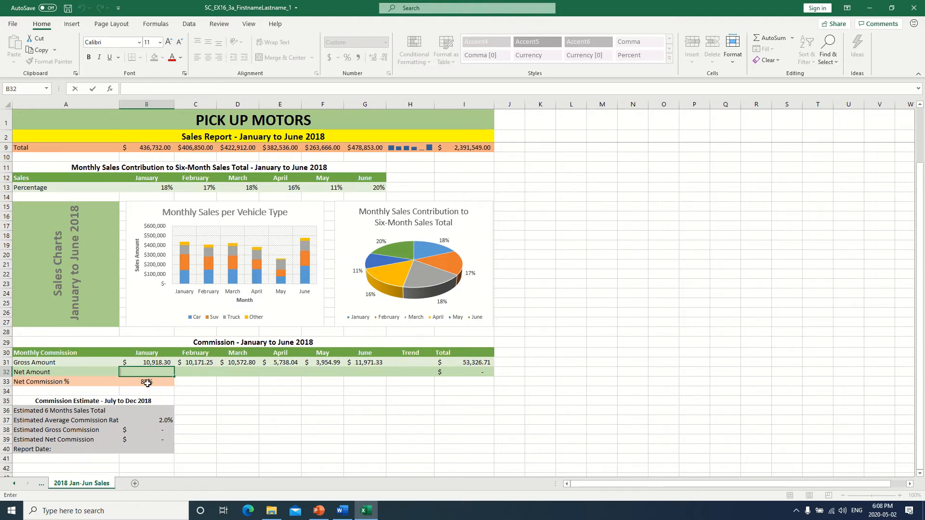
key("Escape")
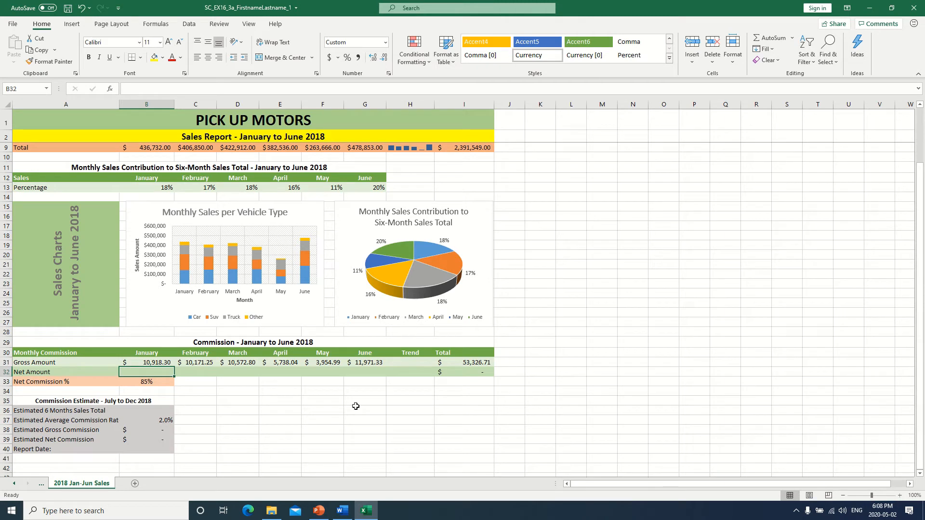
type("=")
key("Up")
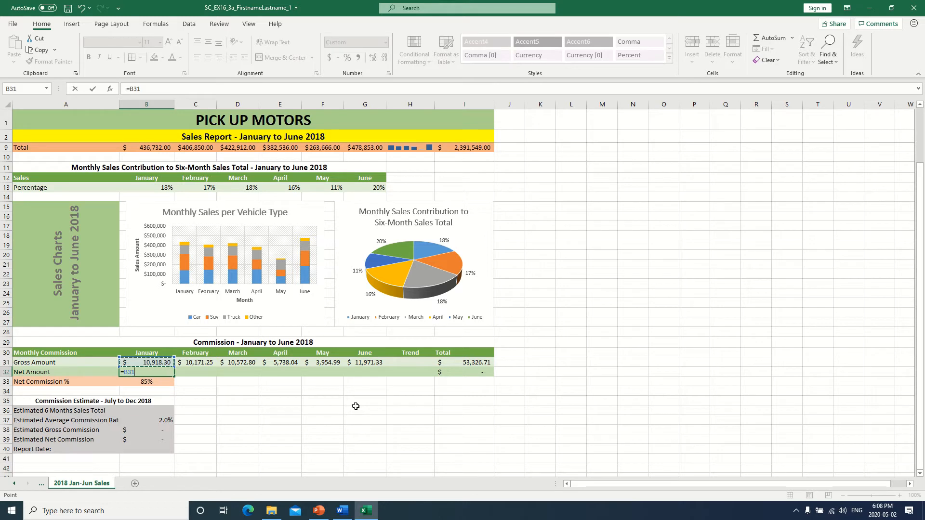
type("*")
key("Down")
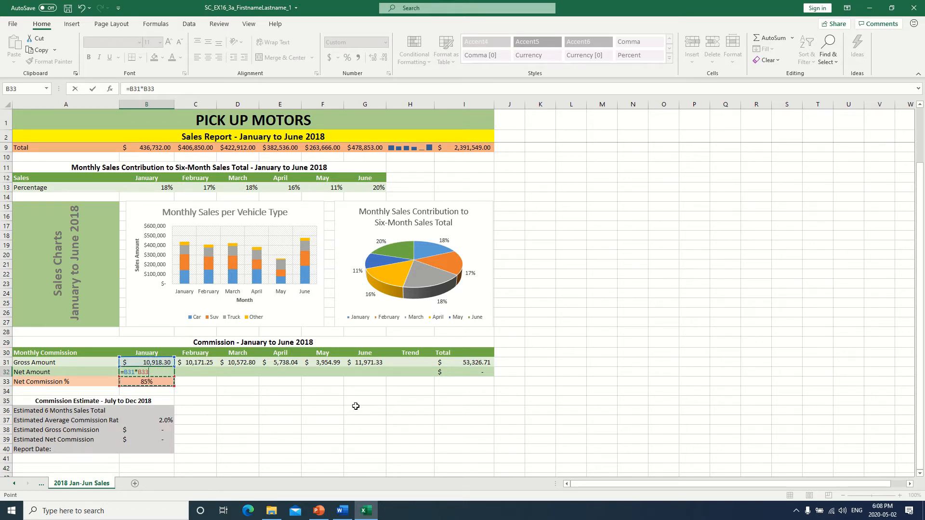
key("Return")
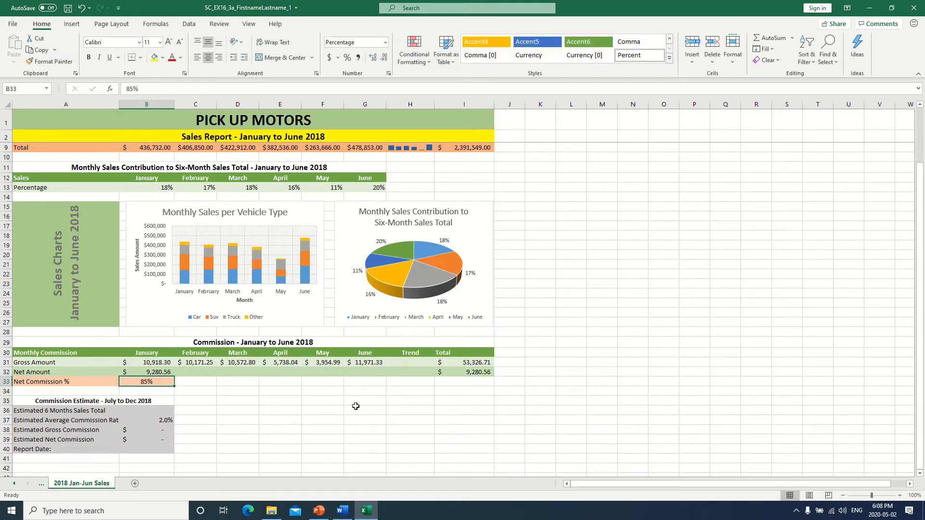
Step: Fill the net commission formula from B32 across to June in G32
key("Up")
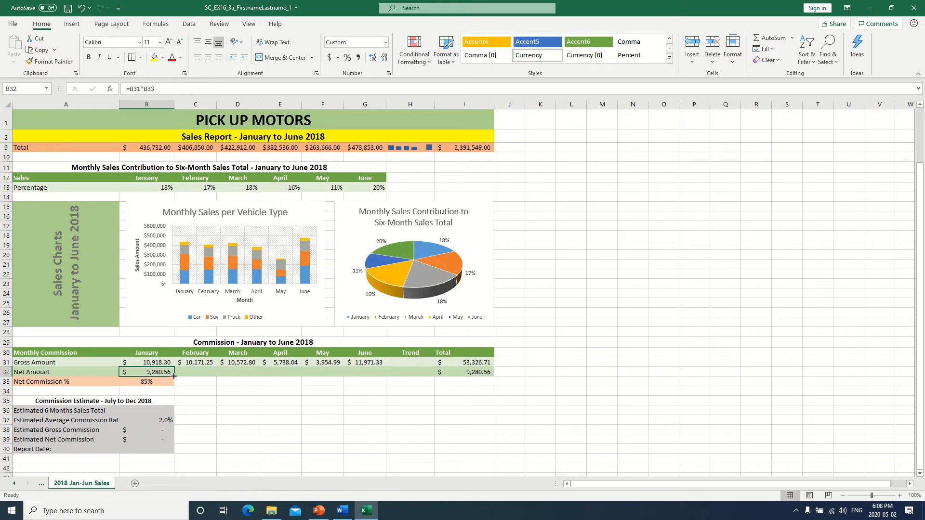
left_click_drag(174, 376, 388, 379)
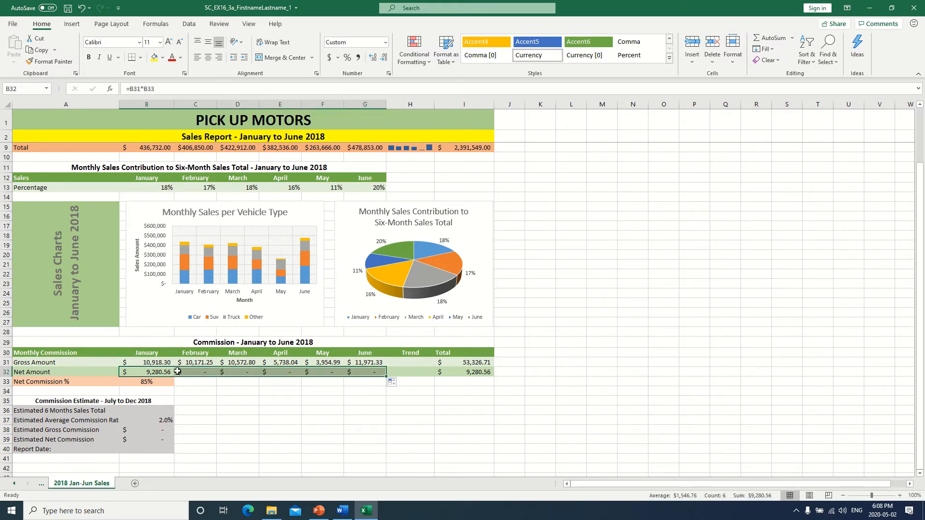
Step: Compare the cell references in the March net amount formula in D32 with those in the January formula in B32
left_click(243, 373)
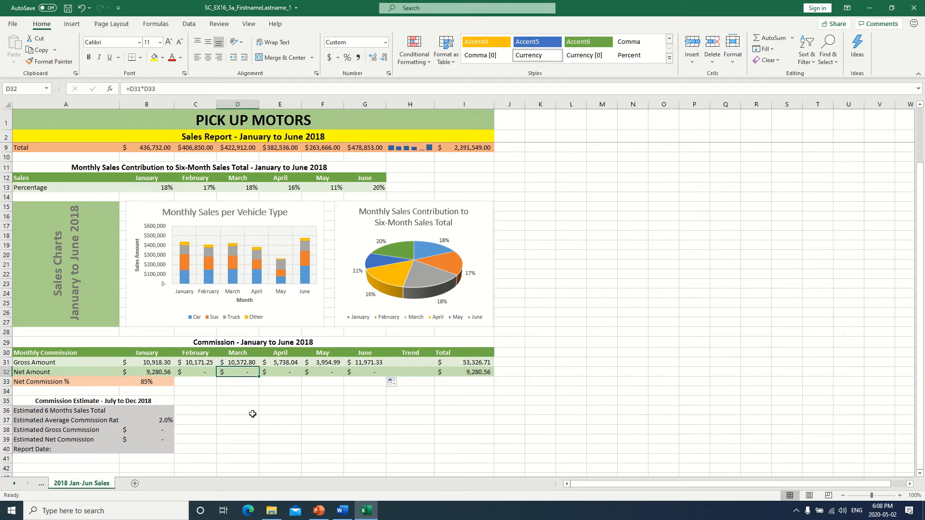
double_click(233, 372)
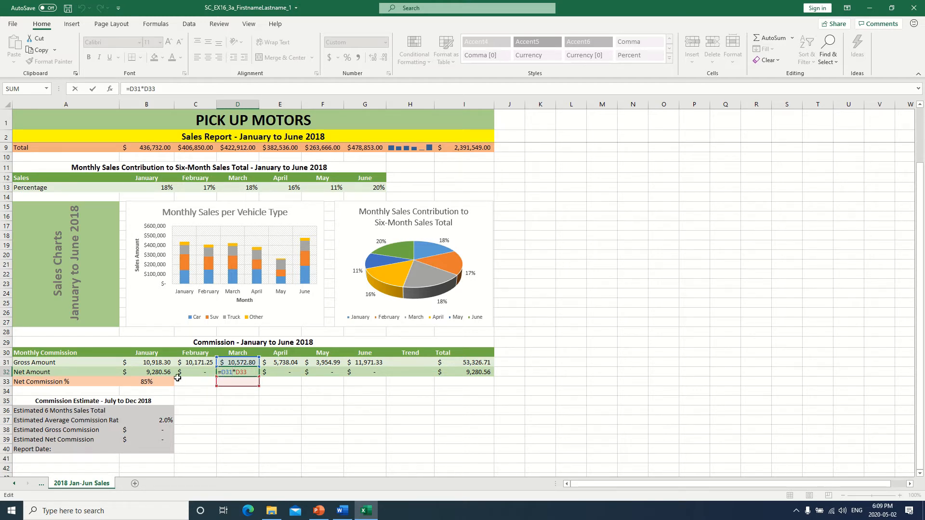
left_click(152, 382)
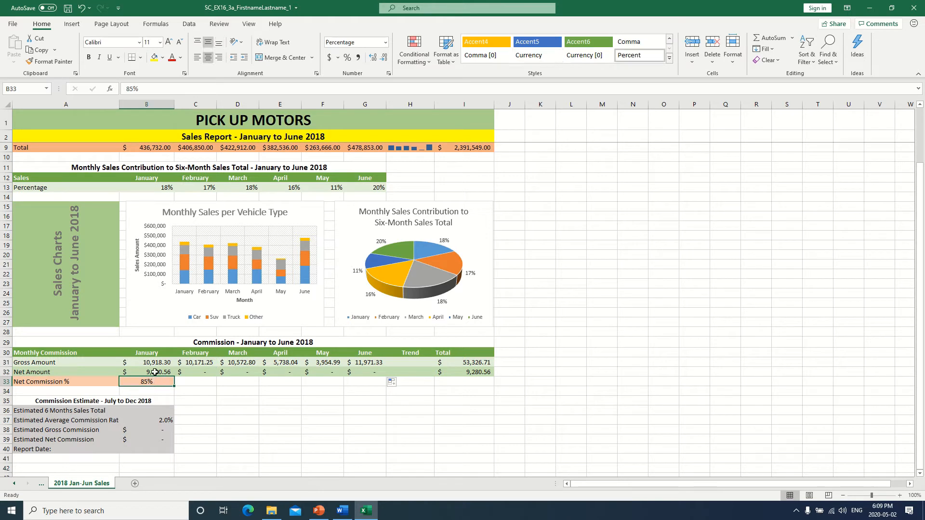
double_click(151, 373)
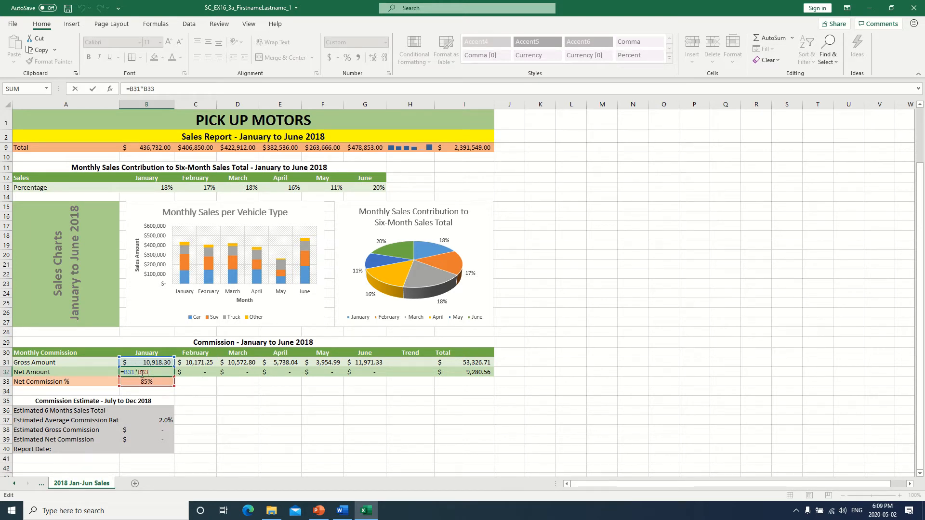
key("Return")
left_click(239, 372)
double_click(240, 373)
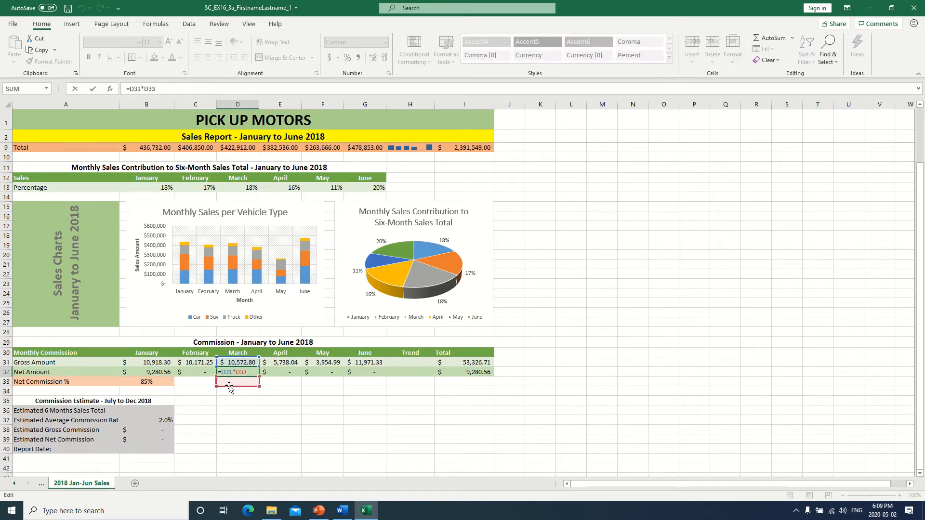
key("Escape")
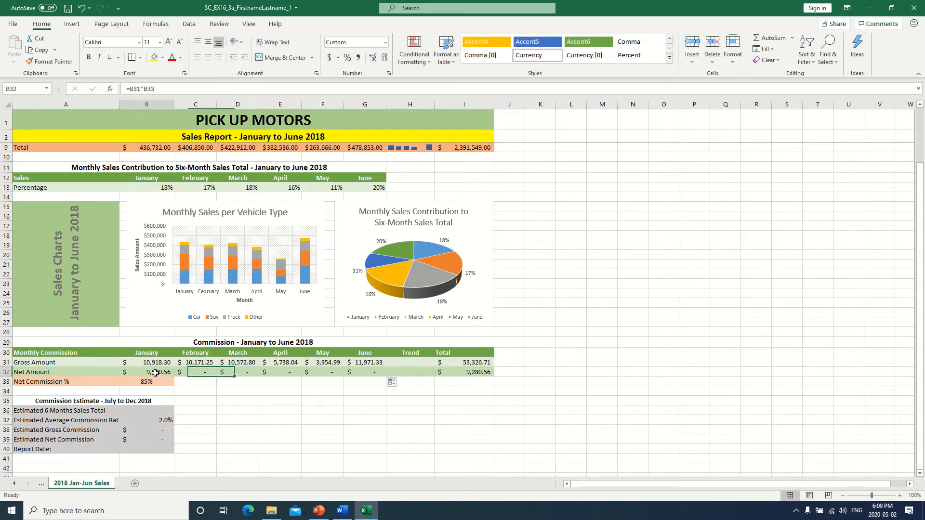
Step: Make the net commission percentage reference absolute in B32 so the formula reads =B31*$B$33
left_click(155, 372)
double_click(156, 372)
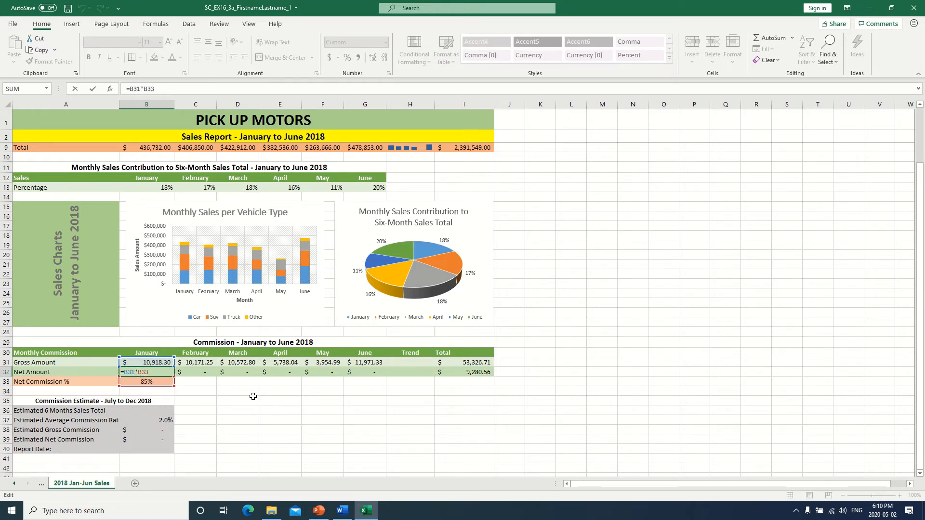
type("$ 9,280.56")
key("Return")
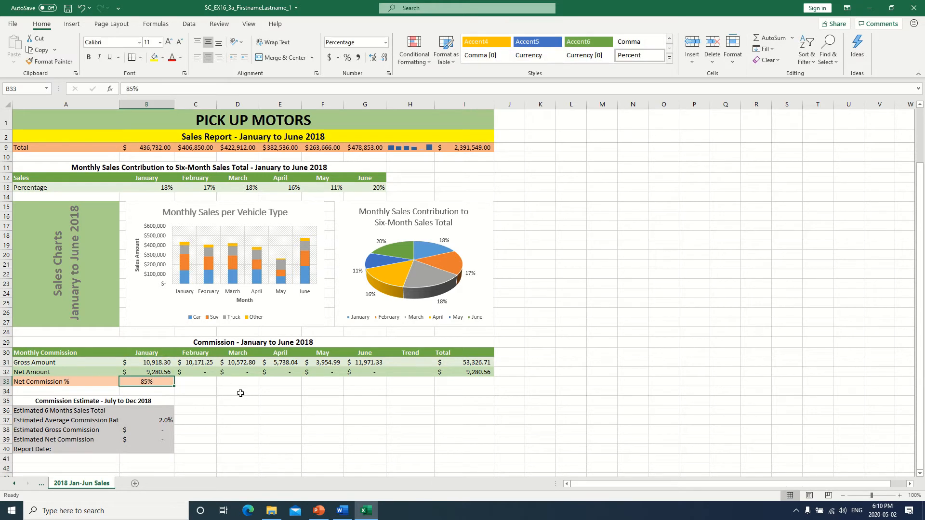
Step: Fill the =B31*$B$33 formula from B32 across to G32 and check the June formula
left_click(149, 372)
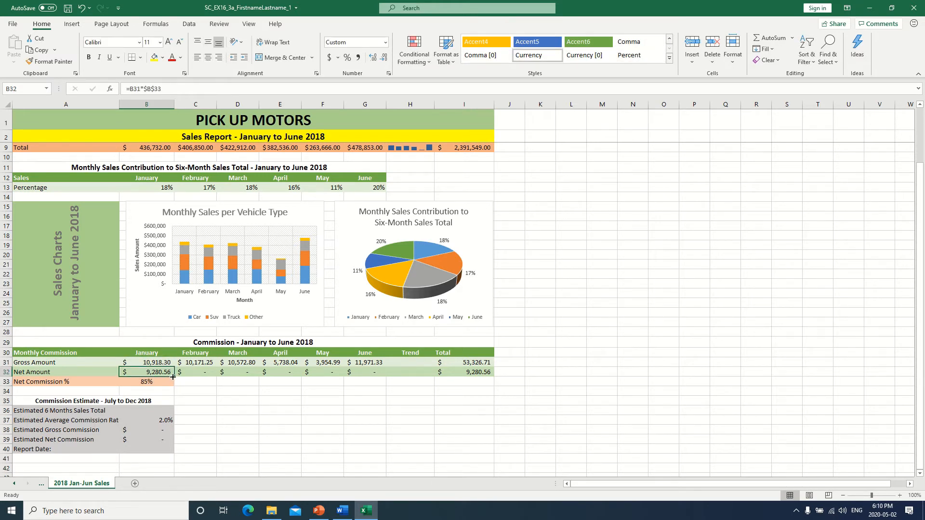
left_click_drag(174, 377, 380, 376)
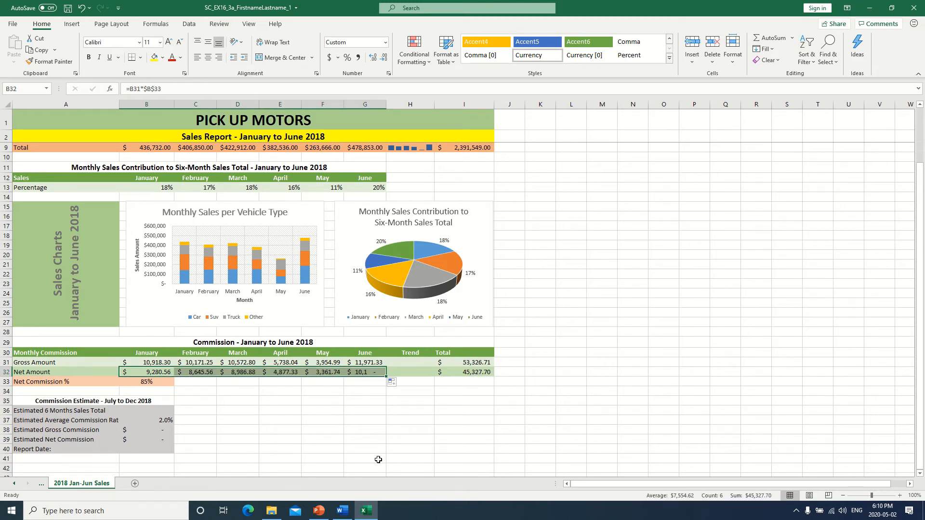
left_click(361, 372)
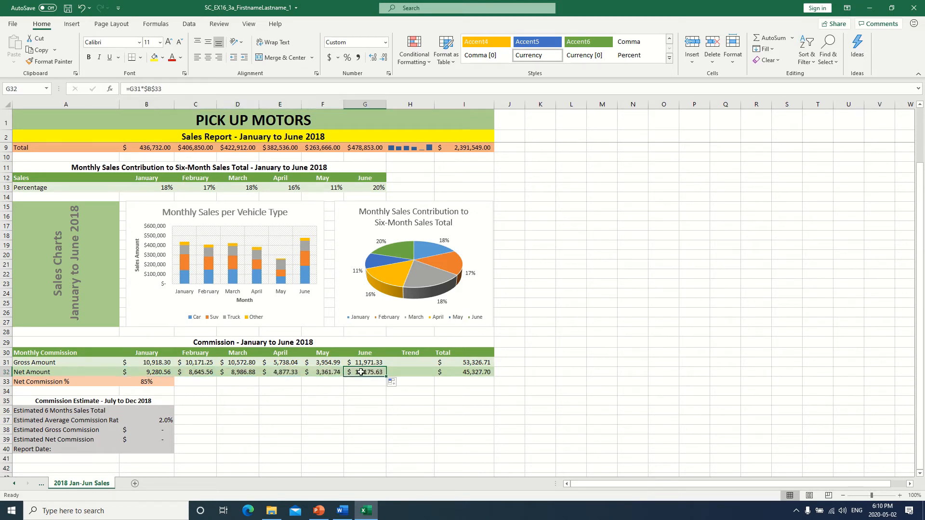
double_click(362, 372)
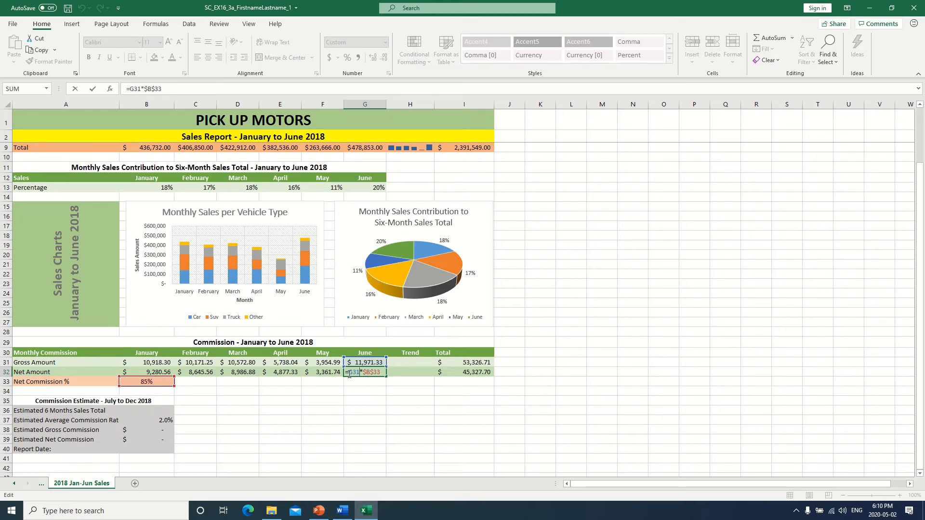
left_click_drag(349, 373, 359, 373)
key("Return")
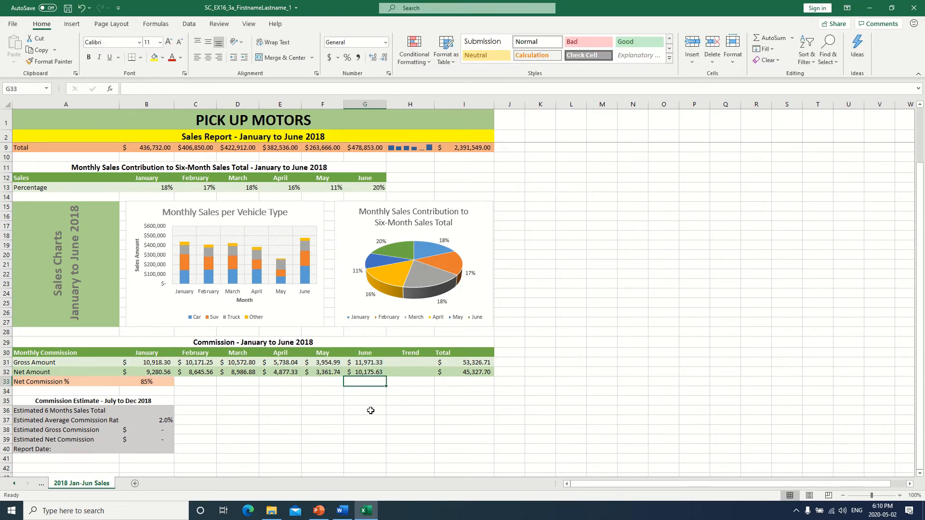
Step: Try to insert a column sparkline in trend cell H31 for the gross commission amounts
left_click(413, 362)
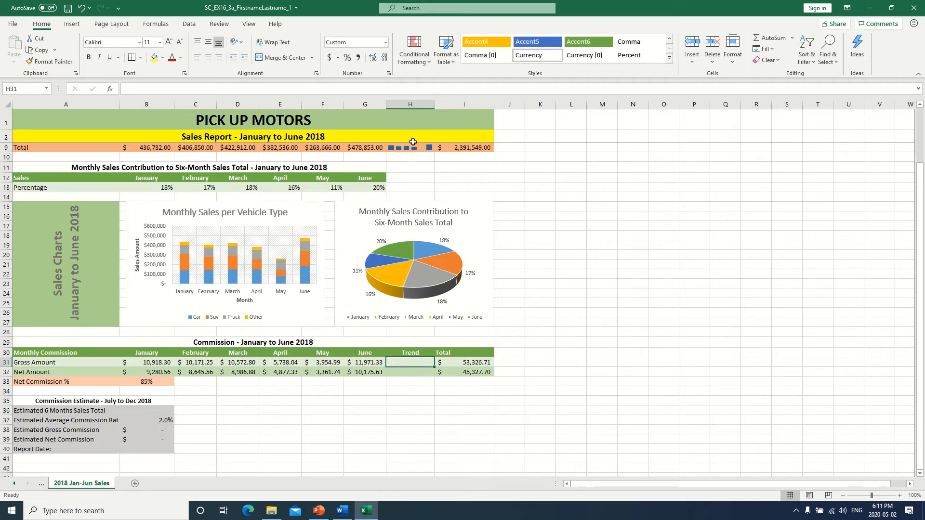
left_click(72, 24)
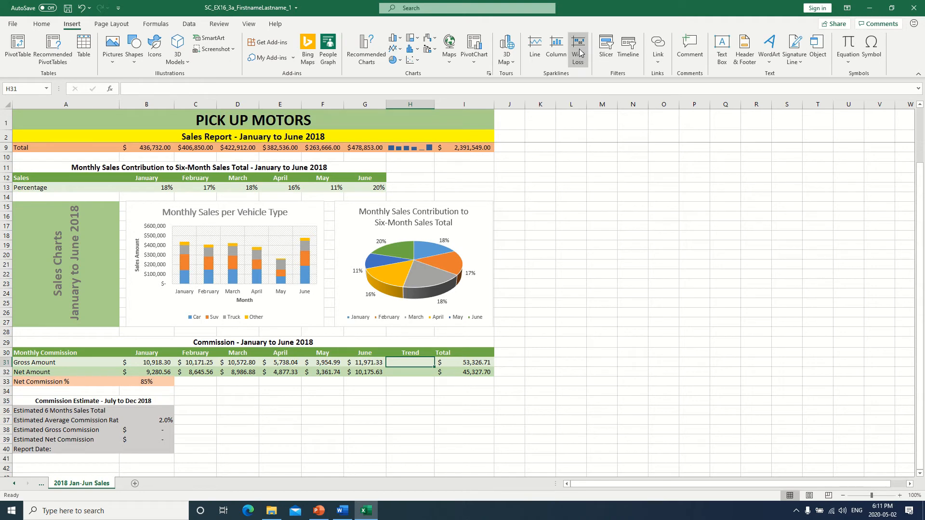
left_click(558, 48)
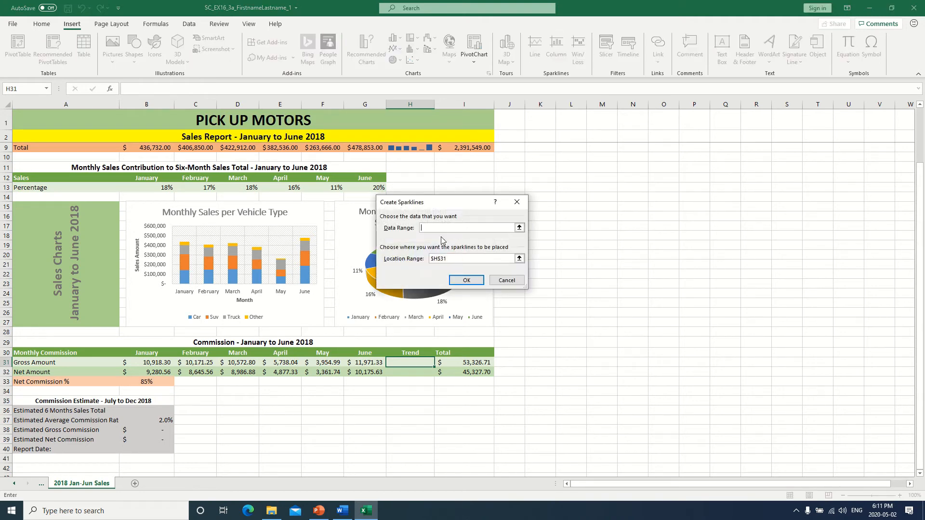
left_click_drag(144, 364, 359, 363)
left_click(359, 363)
left_click(474, 280)
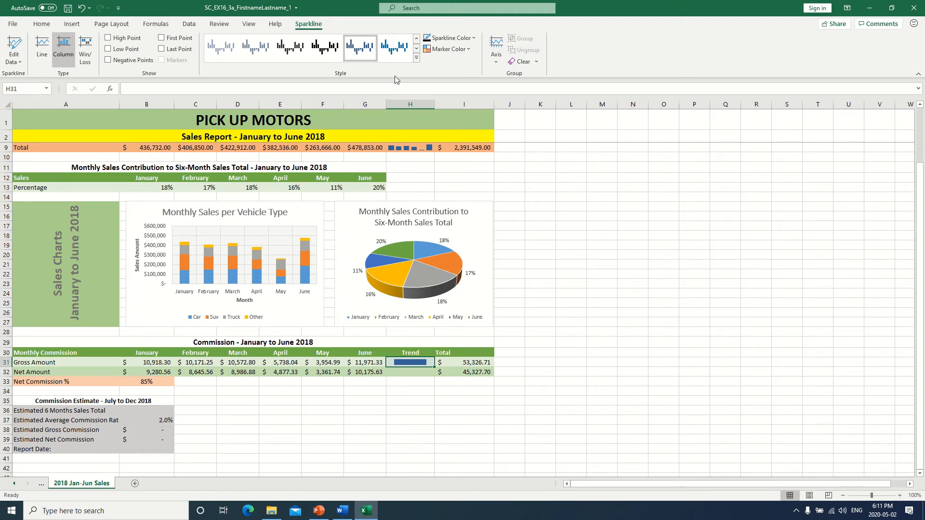
Step: Insert a column sparkline in H31 using the January to June gross amounts in B31:G31 as its data range
left_click(77, 25)
left_click(558, 50)
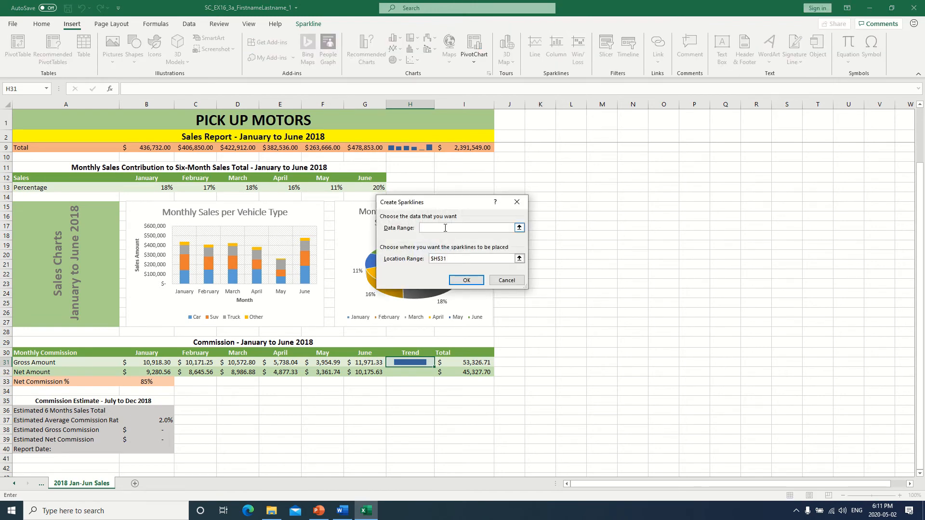
left_click_drag(142, 363, 366, 362)
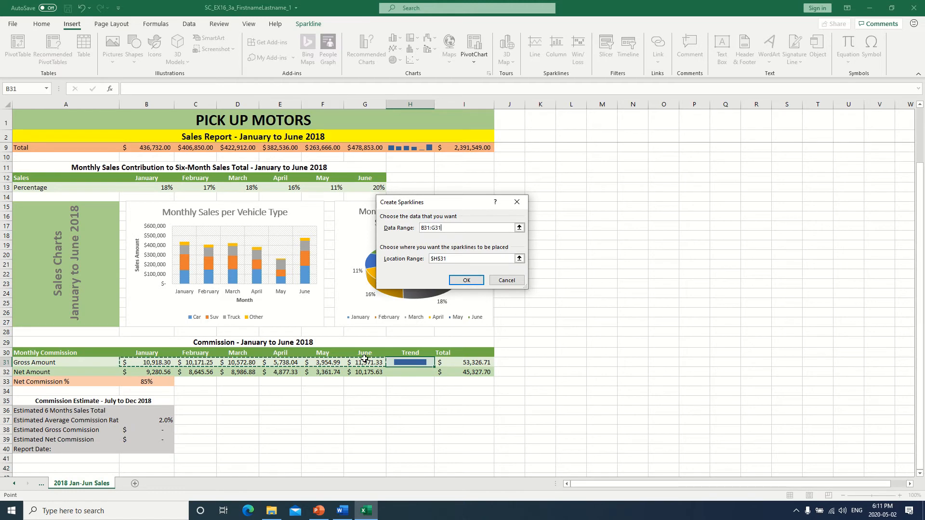
left_click(465, 281)
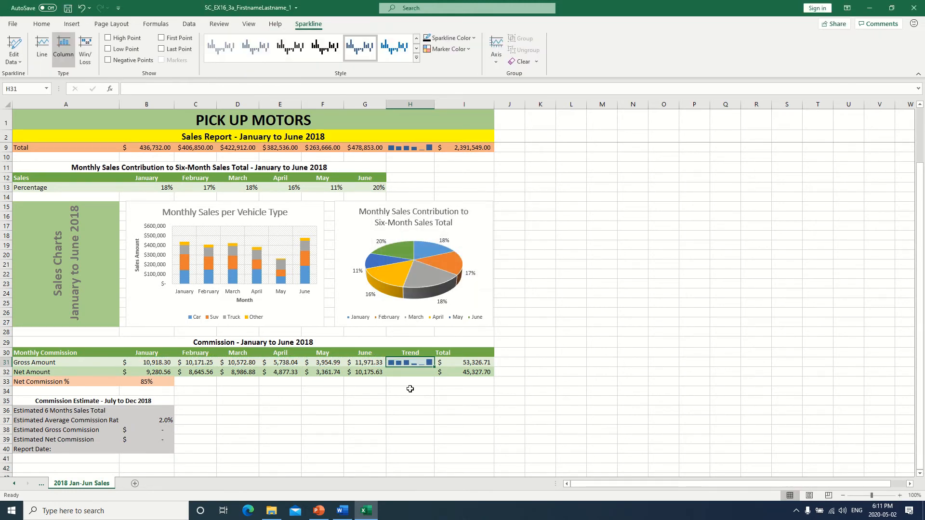
Step: Fill the gross amount sparkline down to H32, inspect that cell, and undo the fill
left_click_drag(434, 369, 434, 377)
left_click(410, 408)
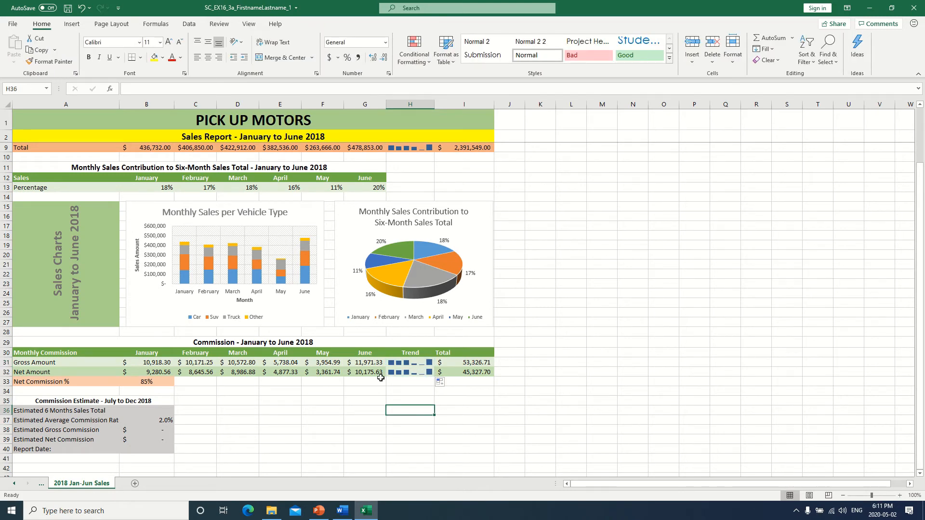
double_click(413, 372)
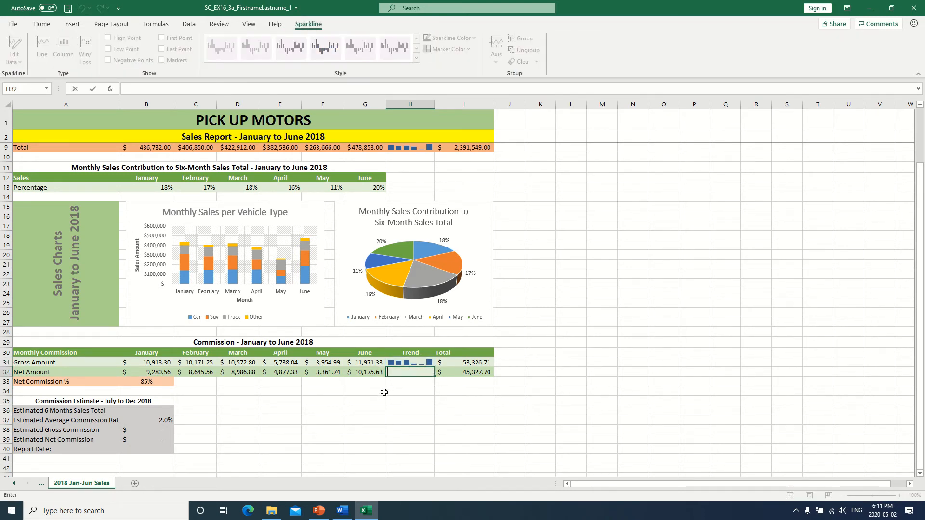
left_click(411, 402)
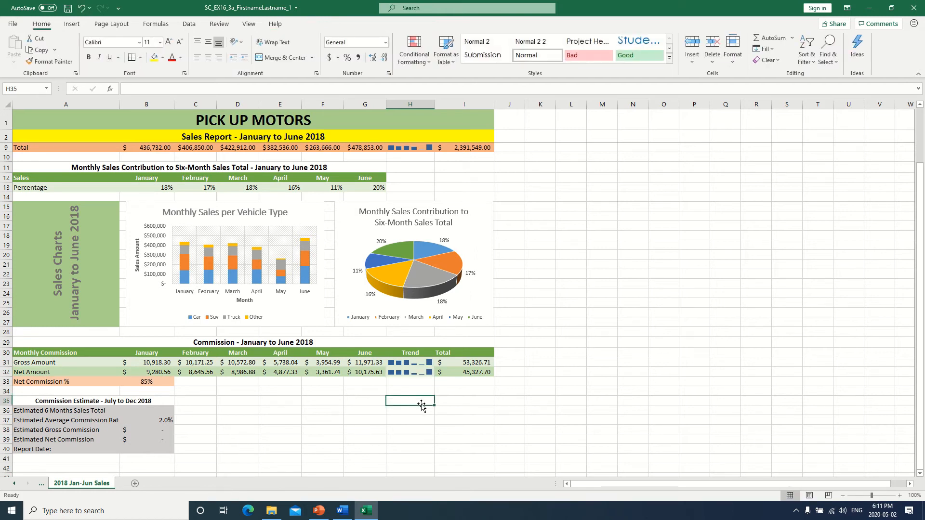
left_click(419, 375)
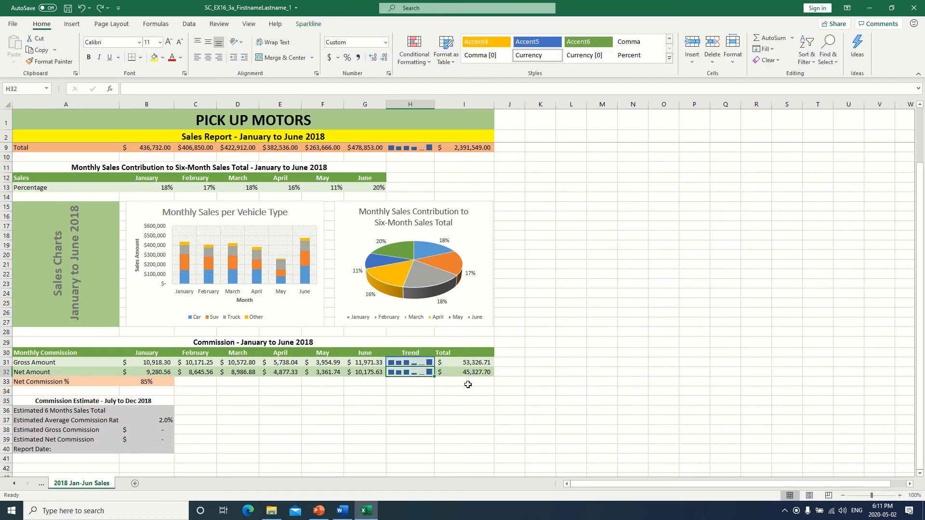
left_click(453, 413)
key("ctrl+z")
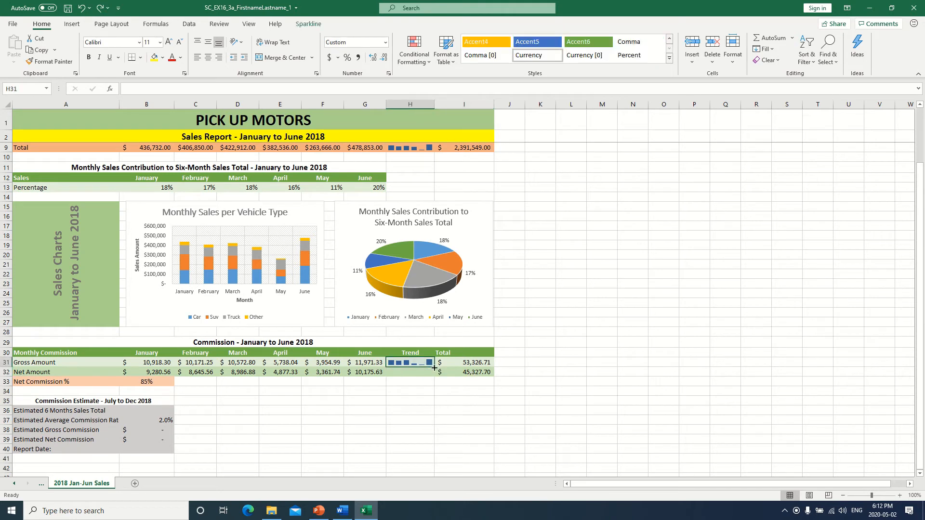
Step: Copy the column sparkline from H31 down to the Net Amount trend cell H32
left_click_drag(434, 368, 434, 377)
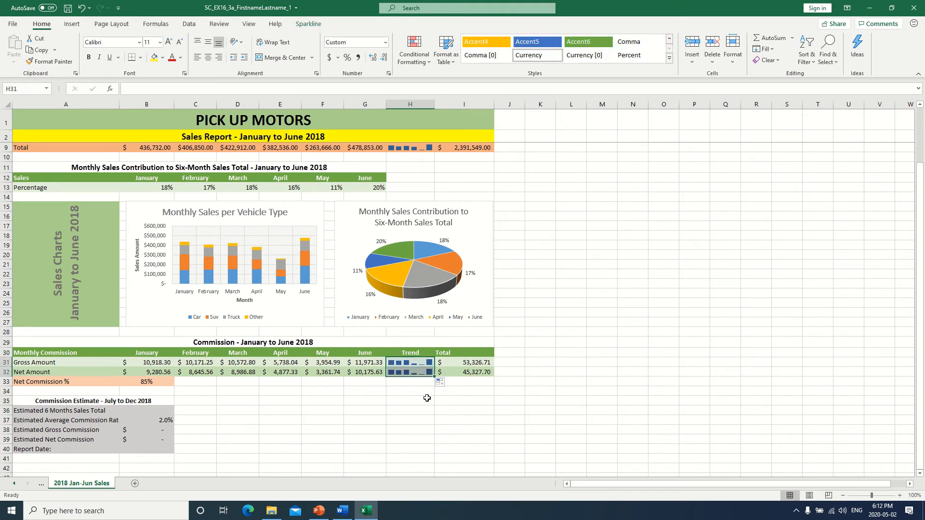
Step: Switch the sparkline fill in Net Amount trend cell H32 to fill without formatting
left_click(438, 401)
left_click(405, 372)
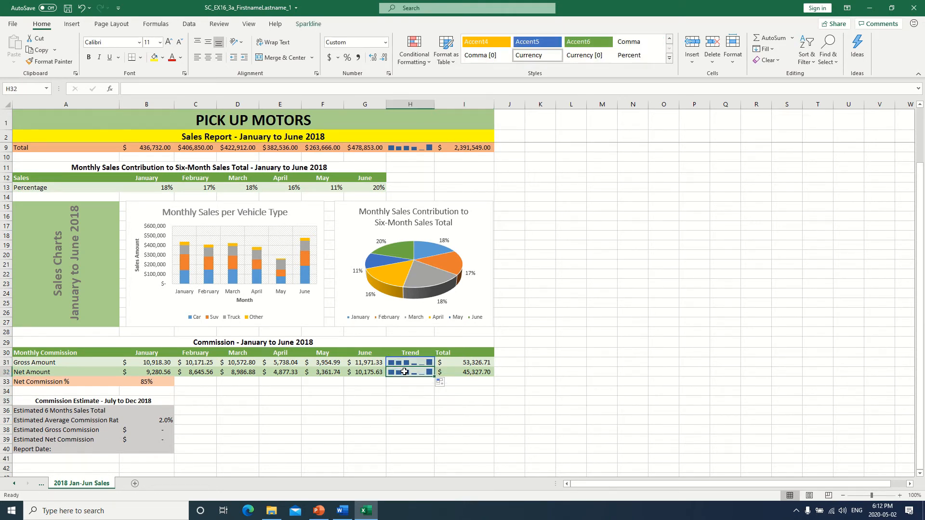
left_click(439, 383)
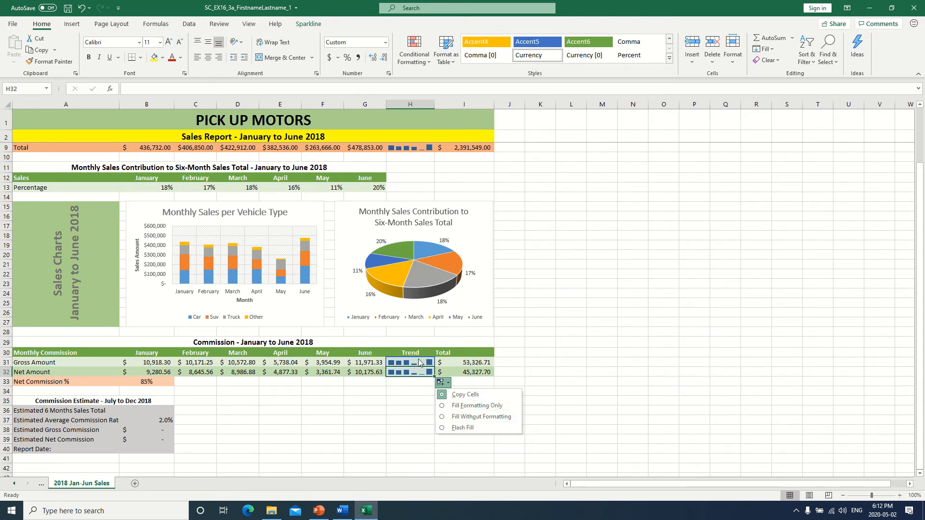
left_click(448, 417)
left_click(411, 421)
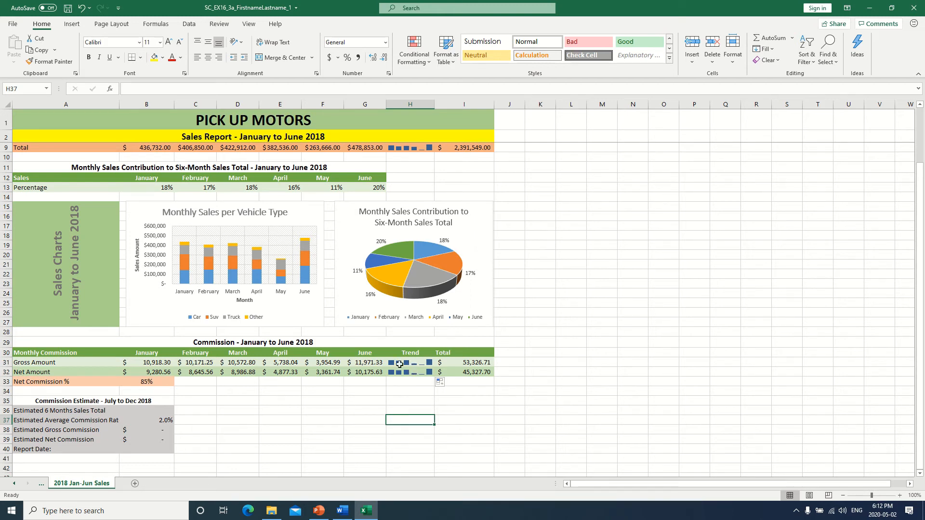
Step: Apply the solid black sparkline style to the Gross Amount and Net Amount trend sparklines in H31:H32
left_click_drag(398, 362, 403, 369)
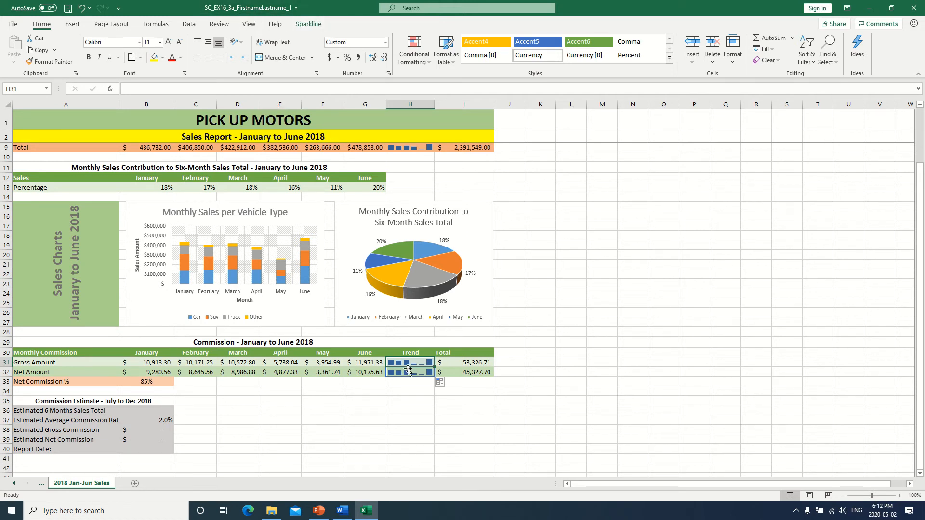
left_click(304, 27)
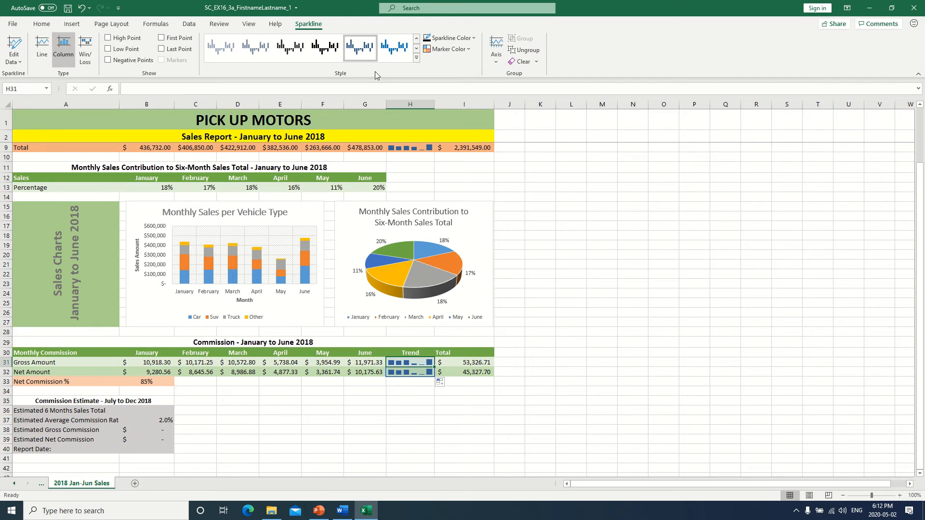
left_click(416, 58)
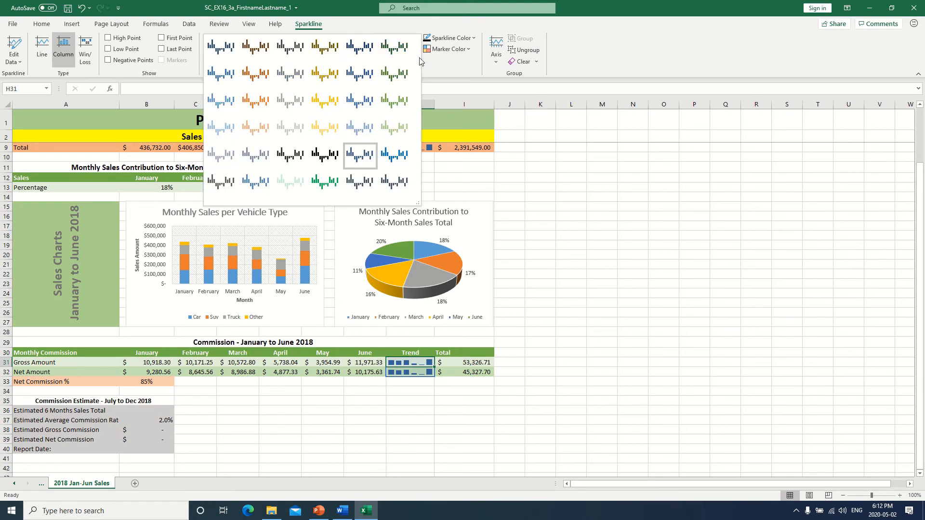
left_click(327, 159)
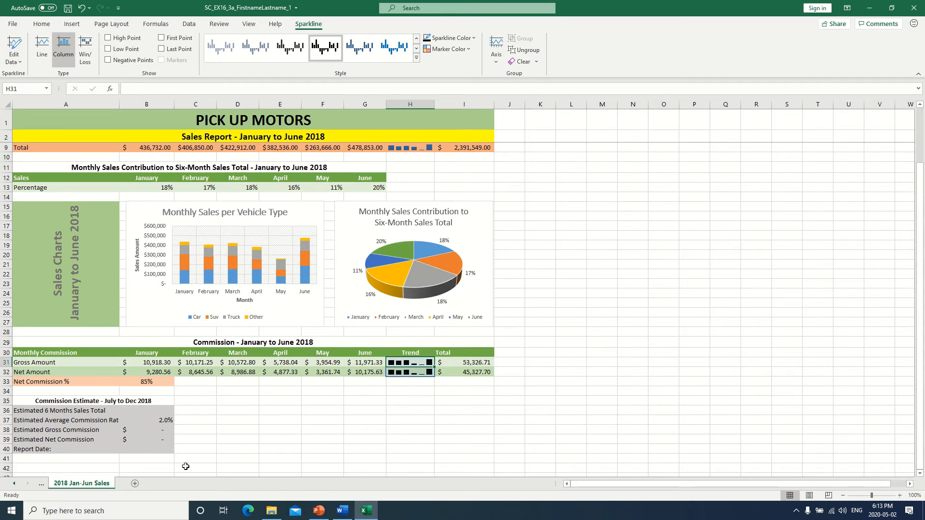
Step: Increase the indent of the Gross Amount and Net Amount labels in A31:A32 by one level
left_click_drag(30, 362, 31, 368)
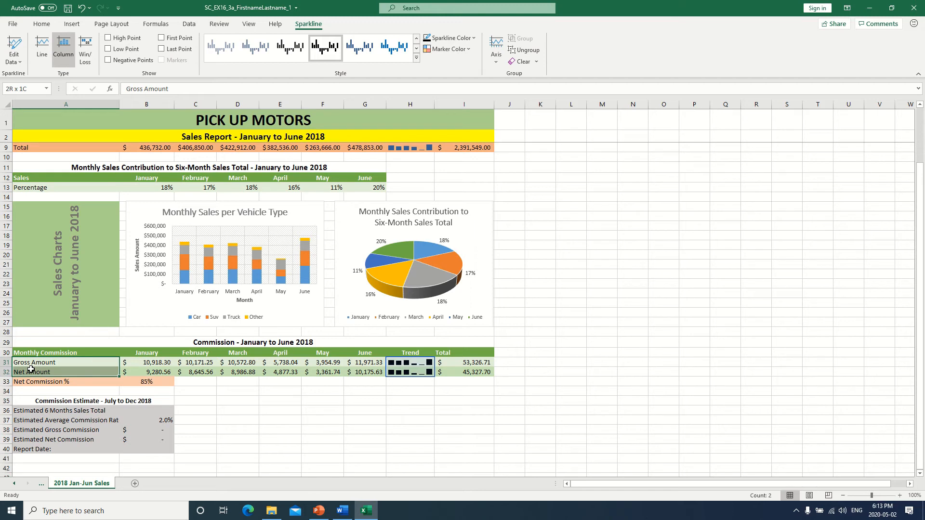
left_click_drag(30, 369, 30, 369)
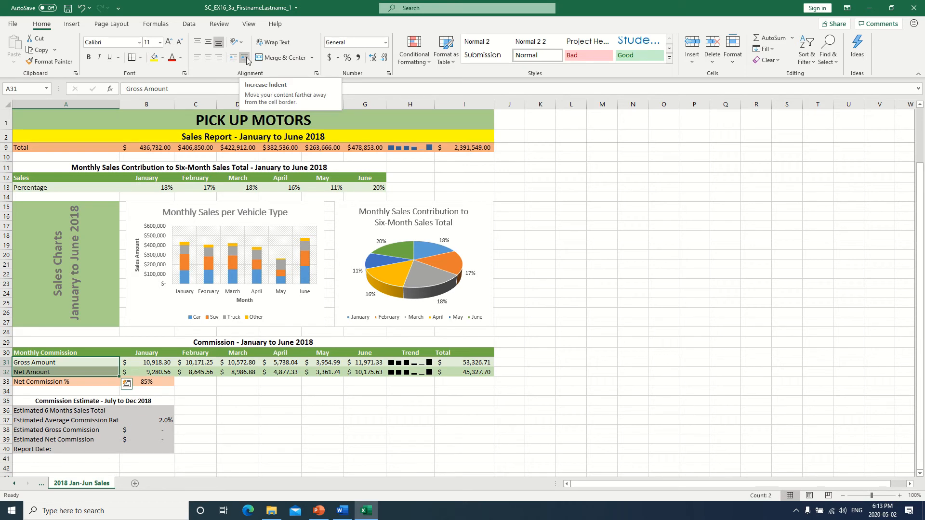
key("ctrl+q")
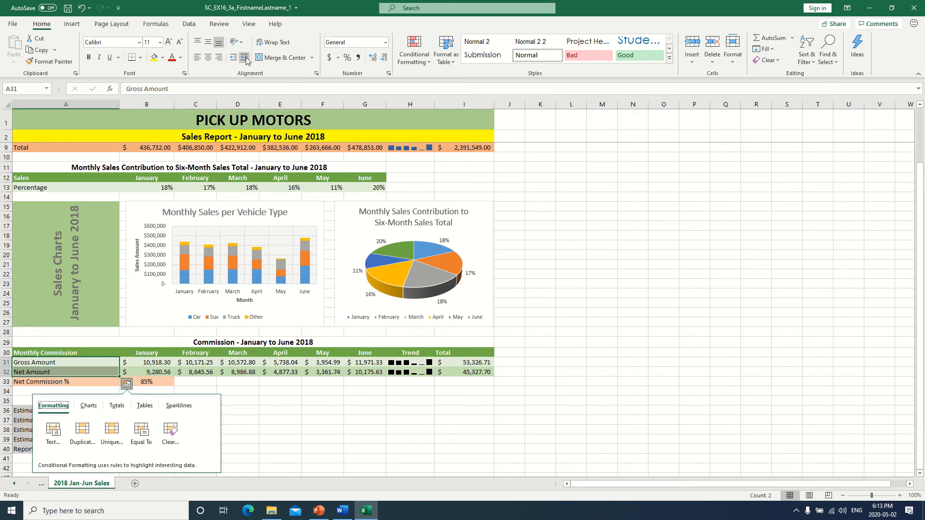
left_click(308, 460)
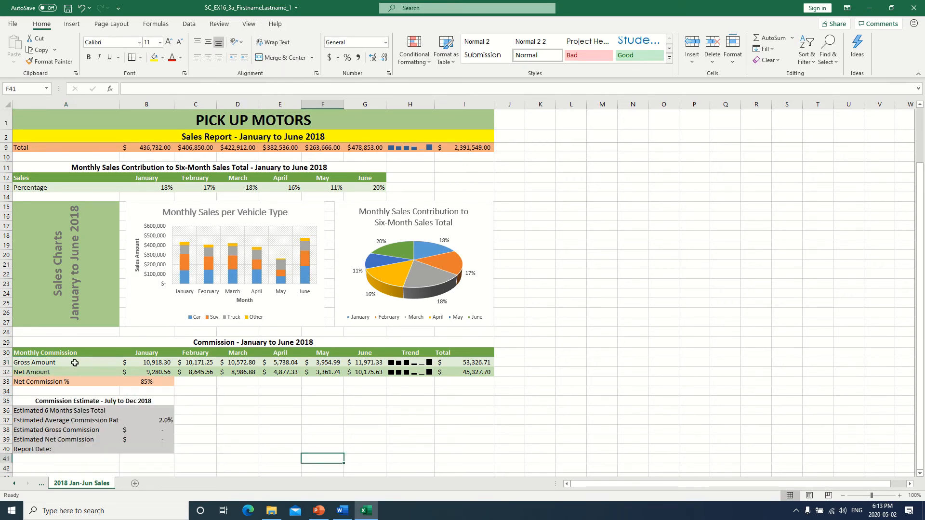
left_click_drag(74, 362, 72, 372)
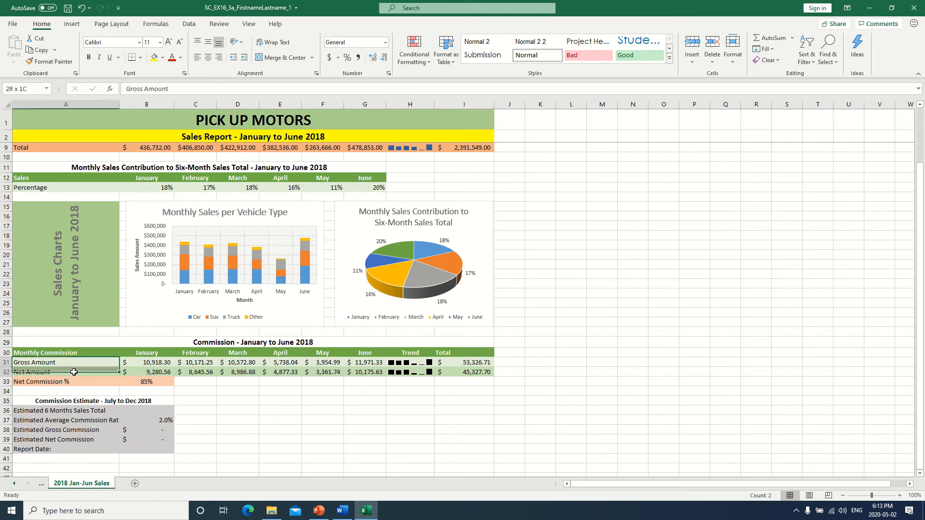
left_click(245, 56)
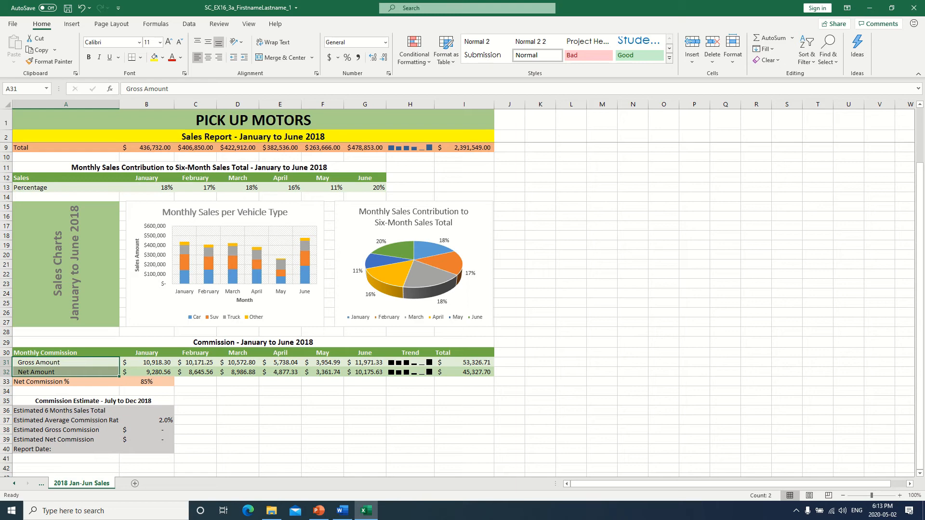
Step: Examine the July to December commission estimate cells B36:B39, checking the sales total input, commission rate, and gross and net commission formulas
scroll(250, 419, "down", 3)
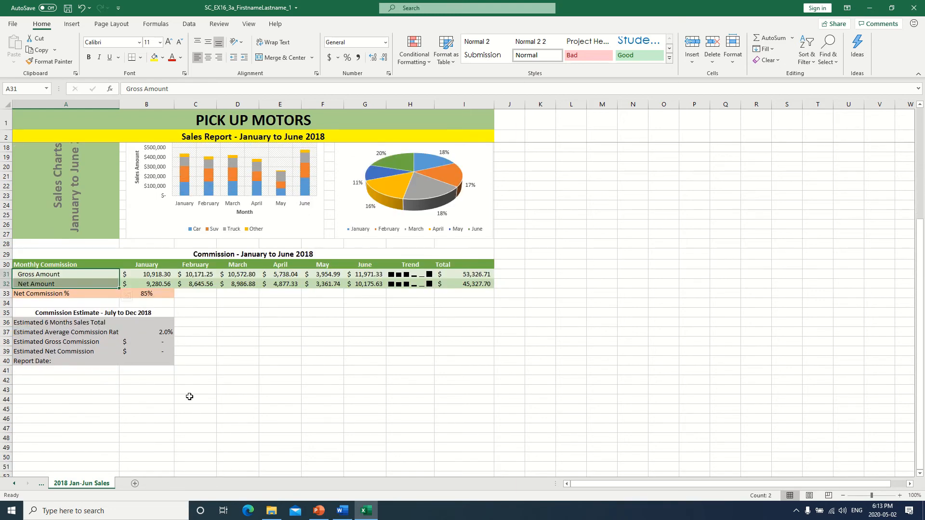
left_click(140, 326)
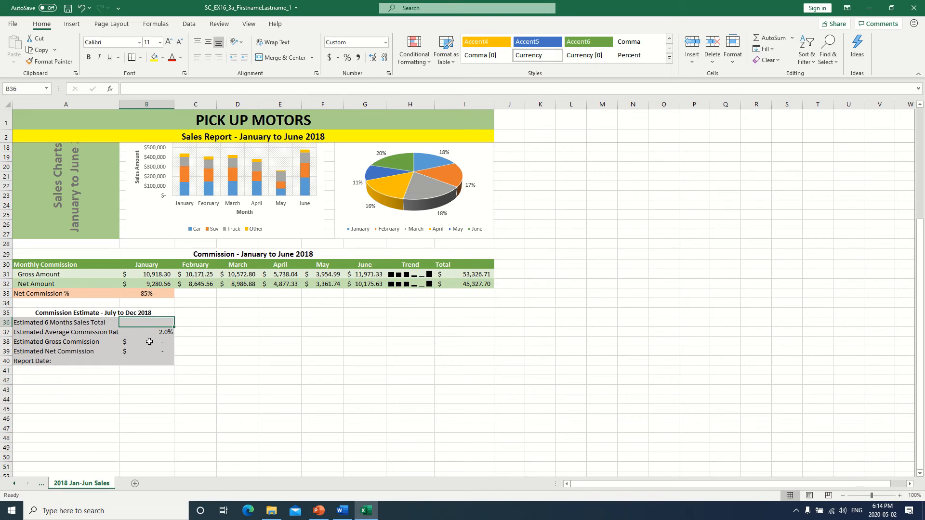
left_click(149, 342)
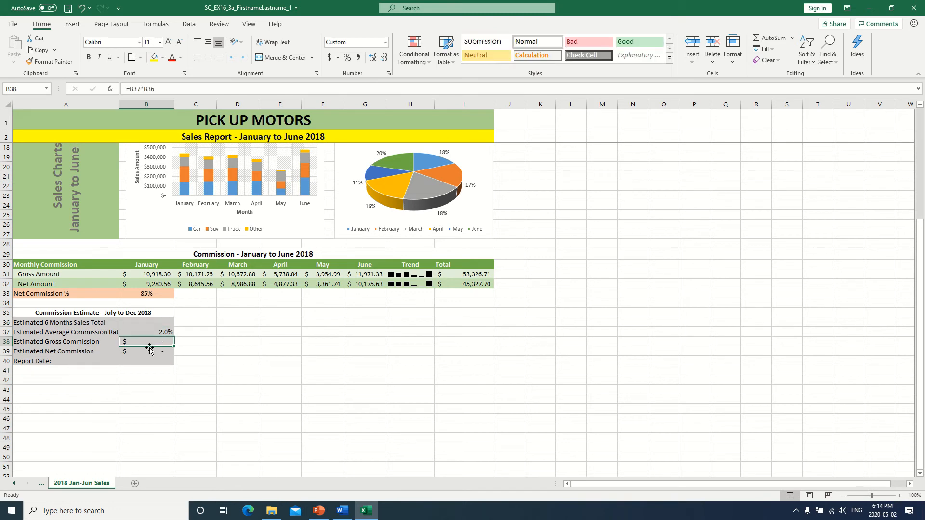
left_click(145, 321)
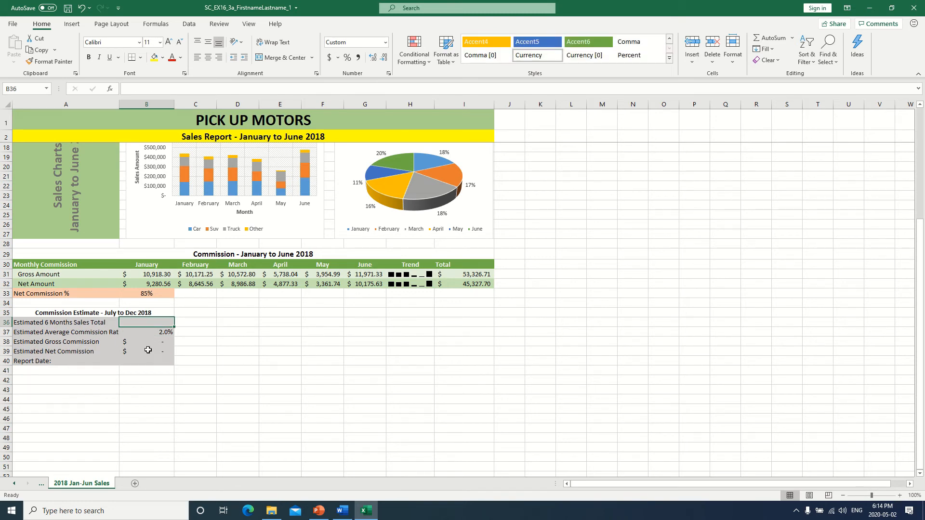
left_click(149, 352)
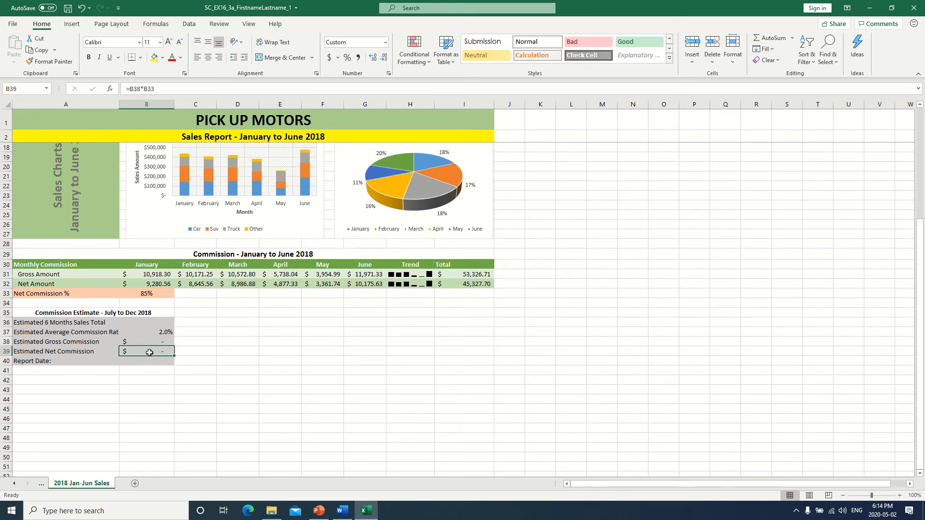
left_click(154, 320)
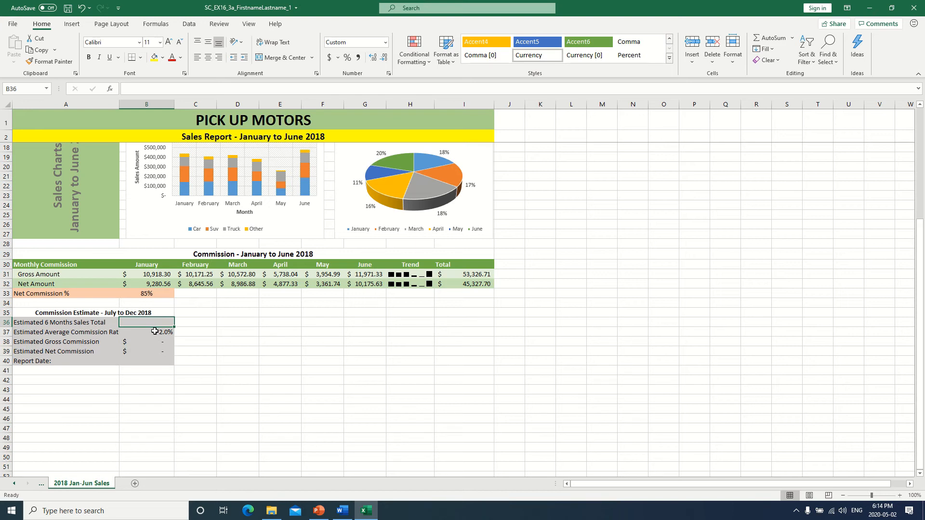
left_click(162, 351)
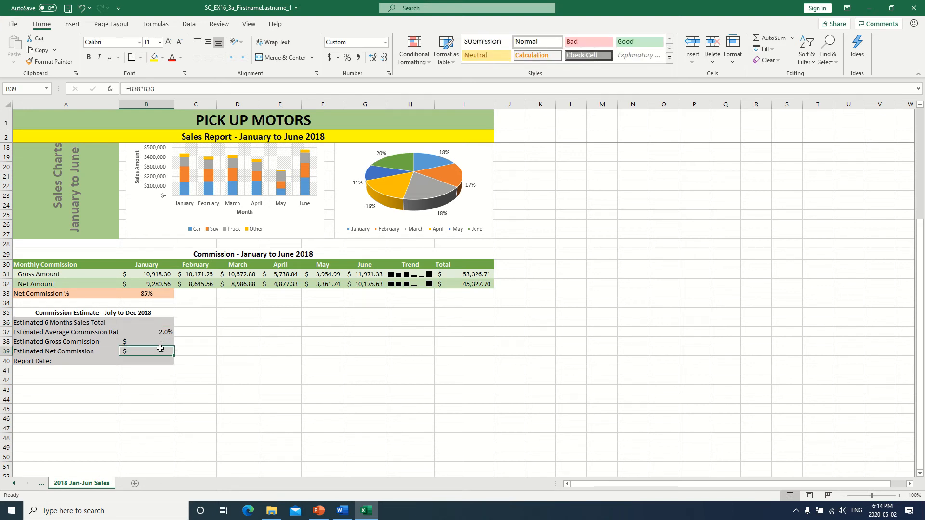
left_click(160, 322)
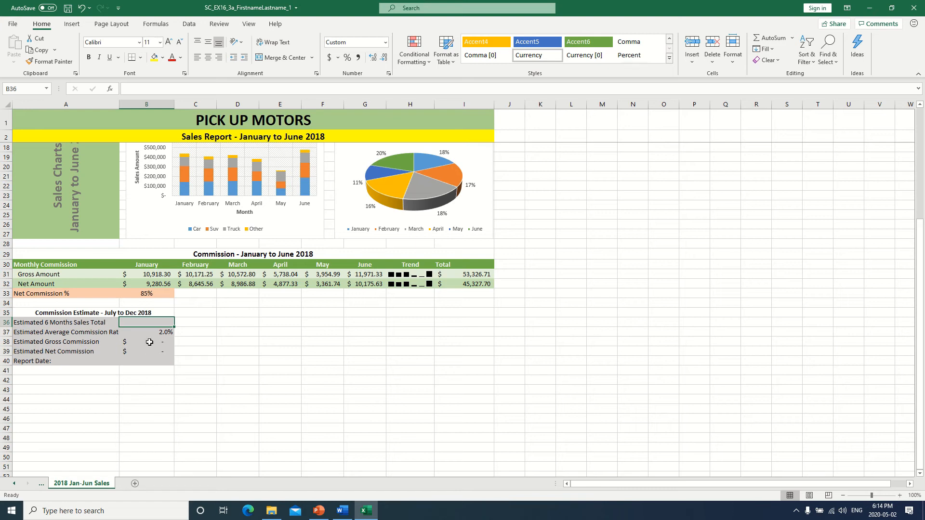
left_click(151, 344)
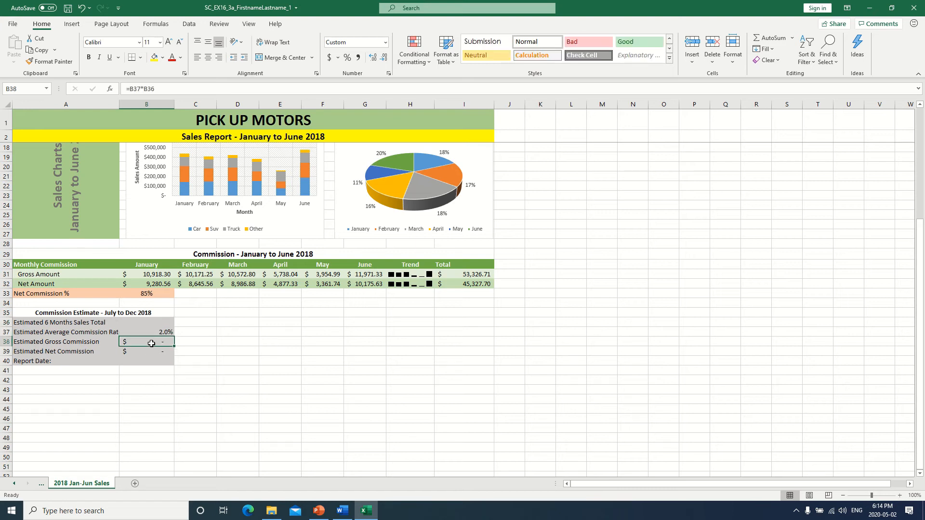
left_click(167, 329)
left_click(155, 321)
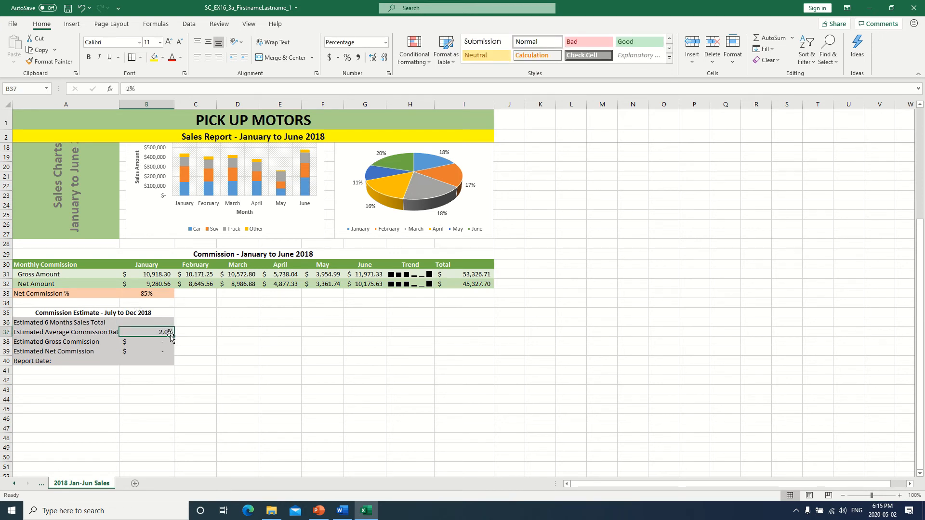
Step: Review the January to June sales figures and trace the estimated net commission formula in B39 to the gross estimate and Net Commission % in B33
scroll(222, 340, "up", 5)
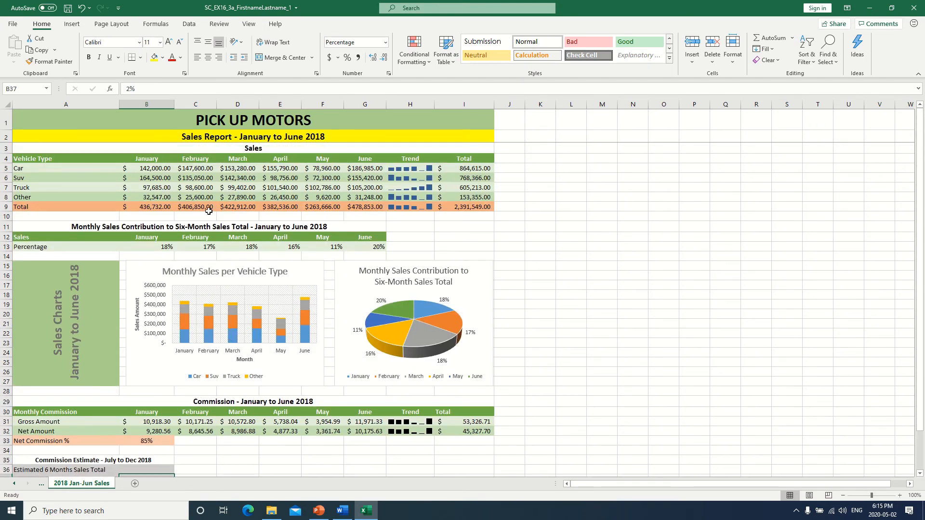
scroll(150, 457, "down", 3)
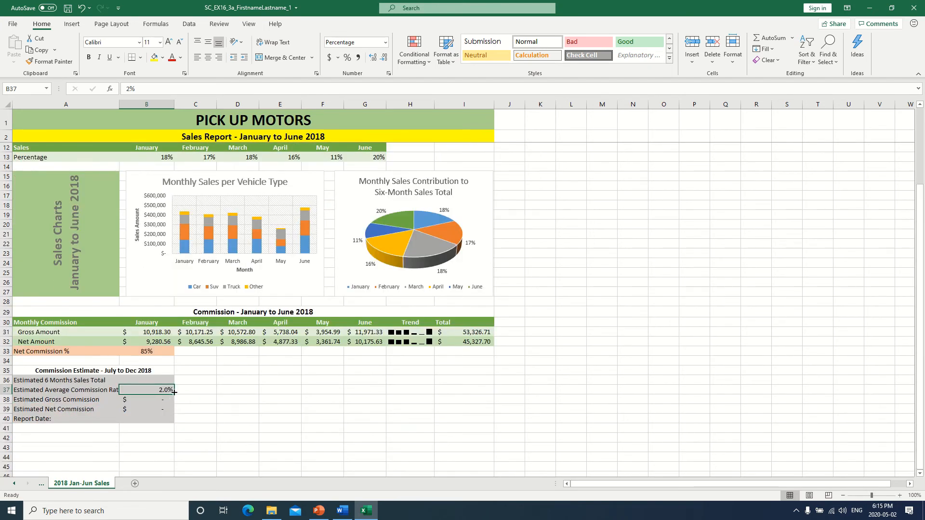
scroll(185, 246, "up", 3)
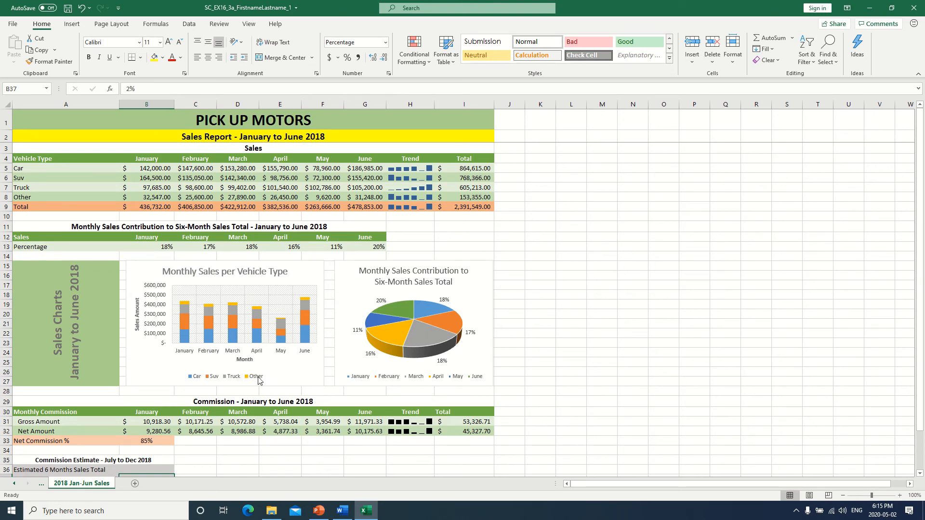
scroll(248, 378, "down", 3)
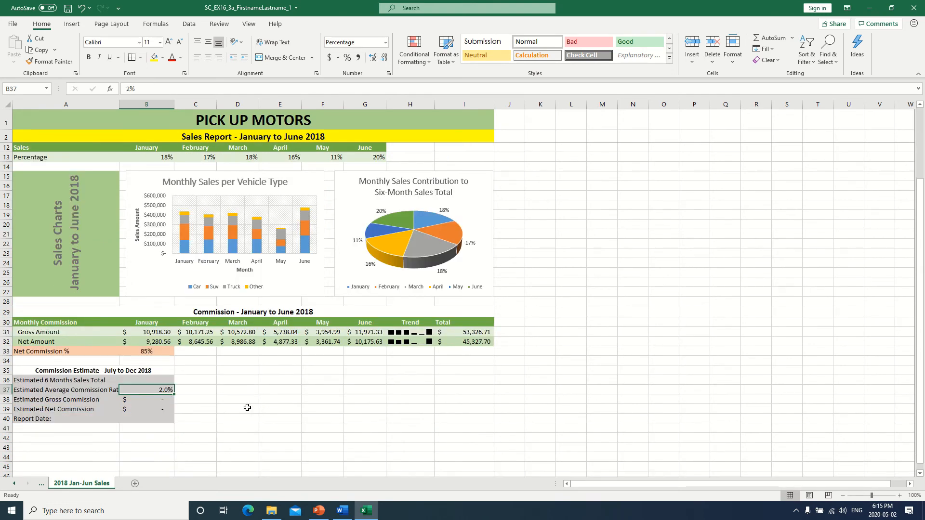
left_click(152, 402)
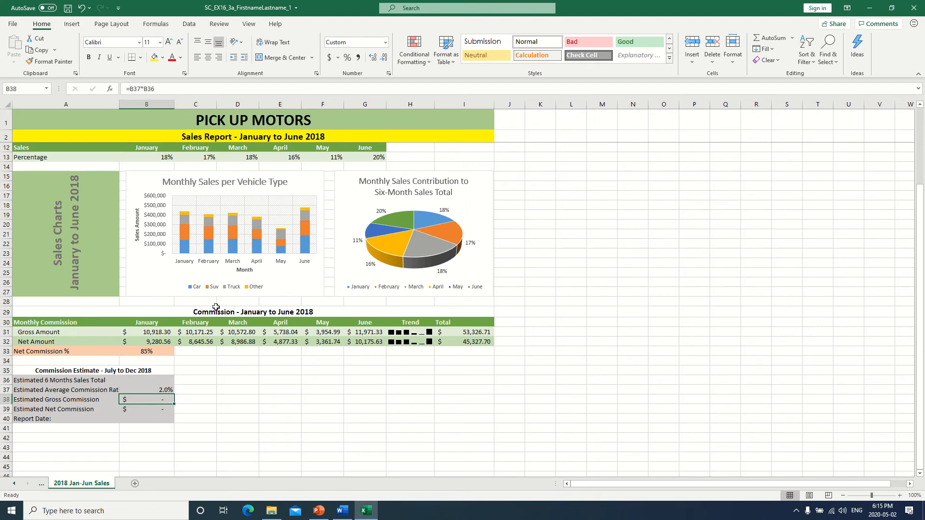
scroll(243, 381, "up", 2)
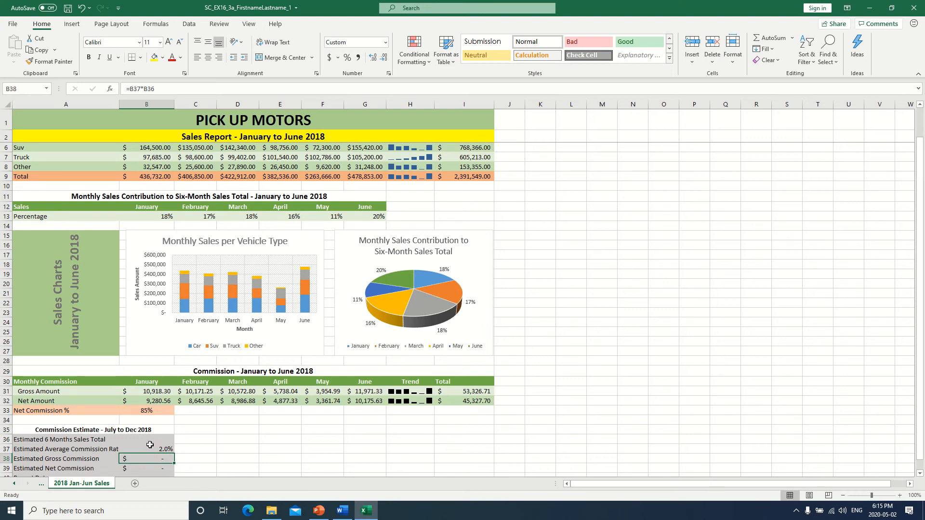
scroll(154, 449, "down", 1)
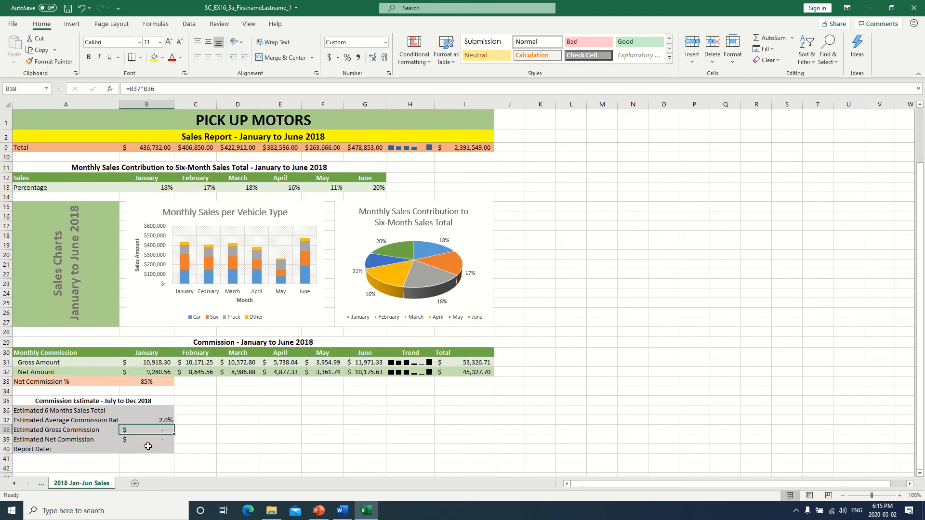
left_click(147, 440)
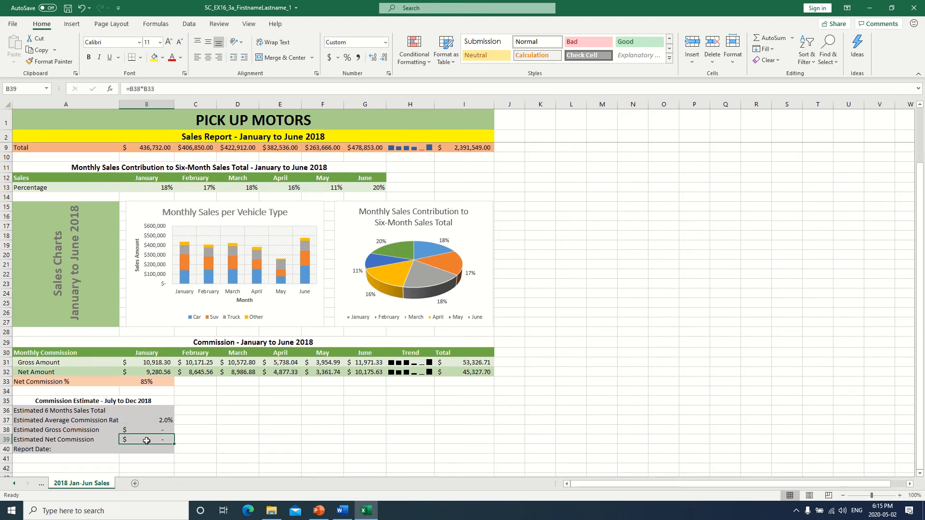
left_click(151, 380)
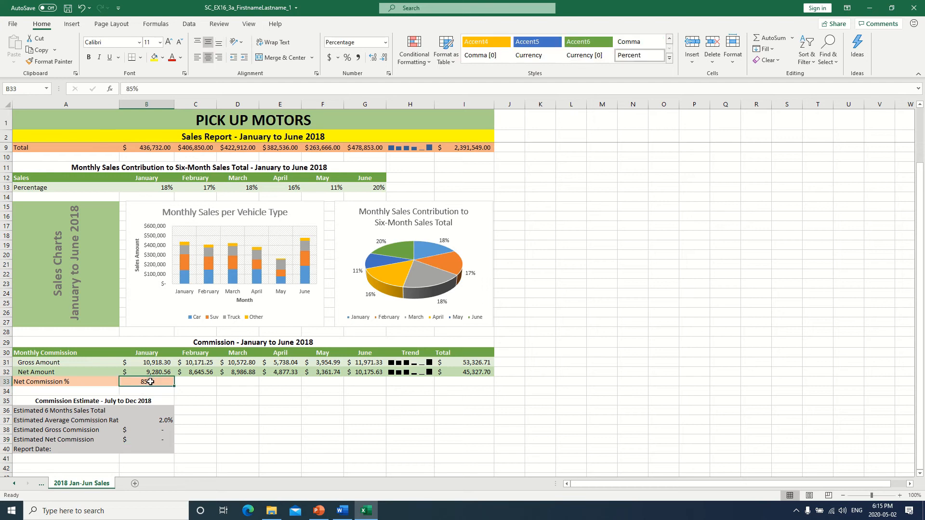
left_click(151, 439)
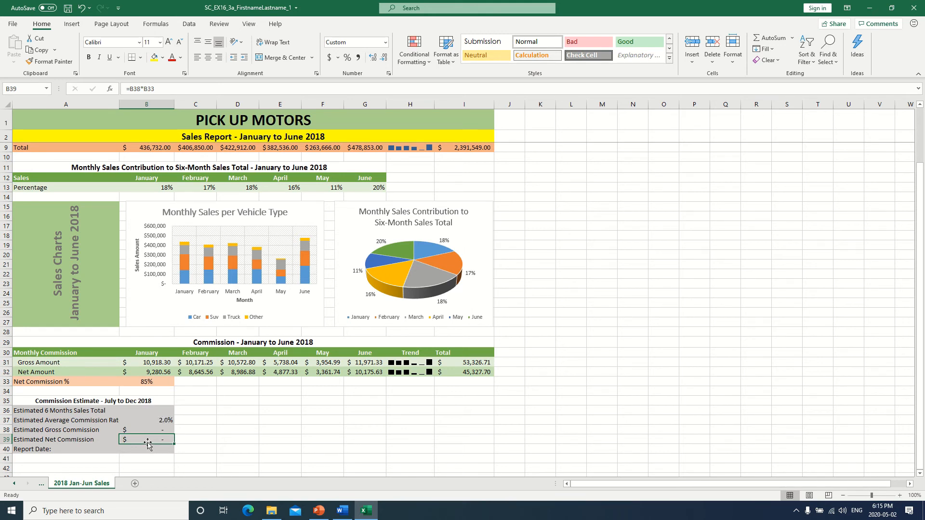
Step: Start a Goal Seek analysis with the Estimated Net Commission cell B39 as the set cell
left_click(155, 411)
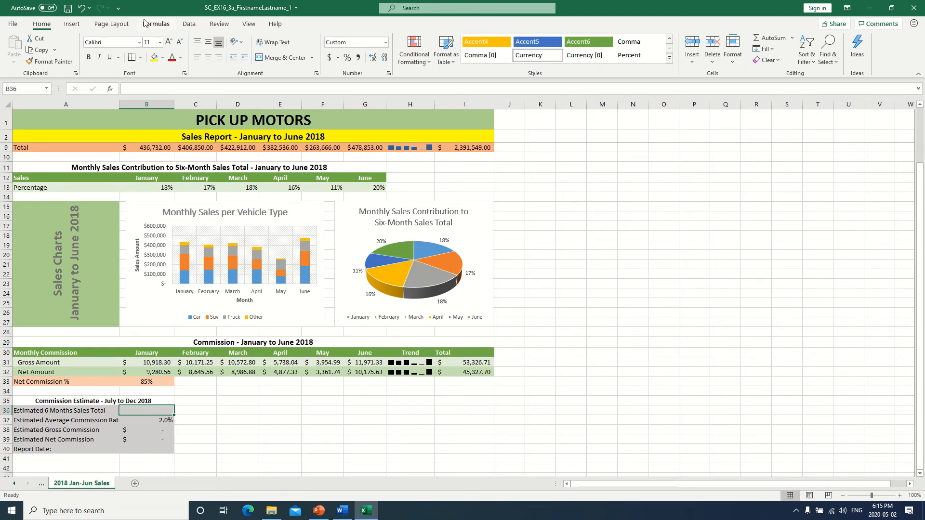
left_click(188, 24)
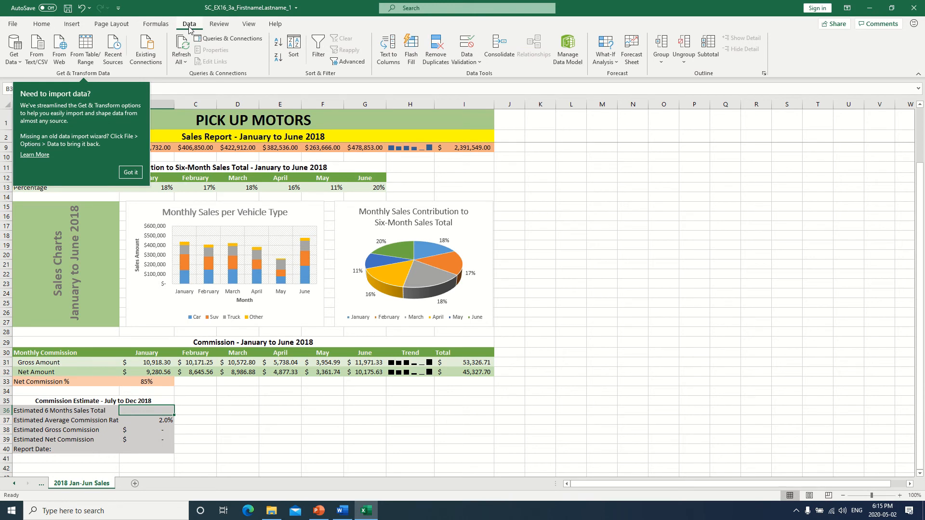
left_click(612, 66)
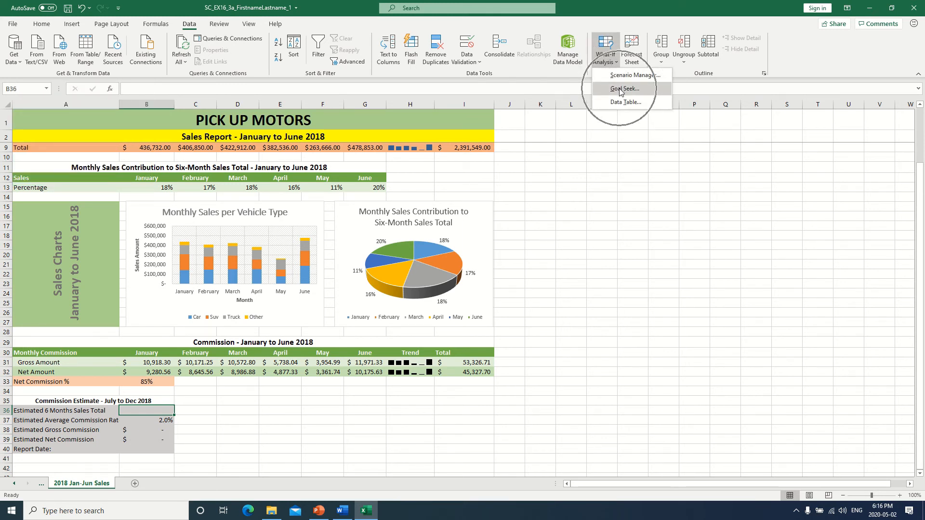
left_click(621, 91)
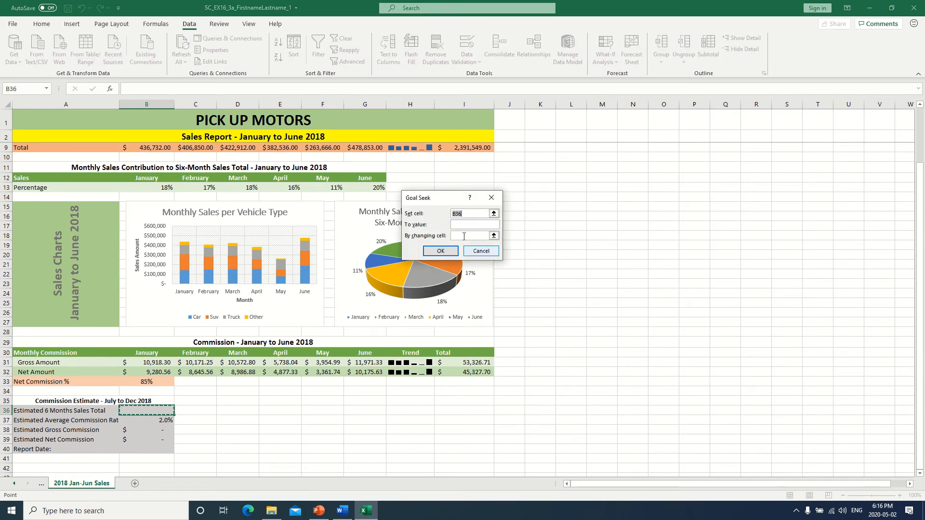
left_click_drag(443, 201, 597, 273)
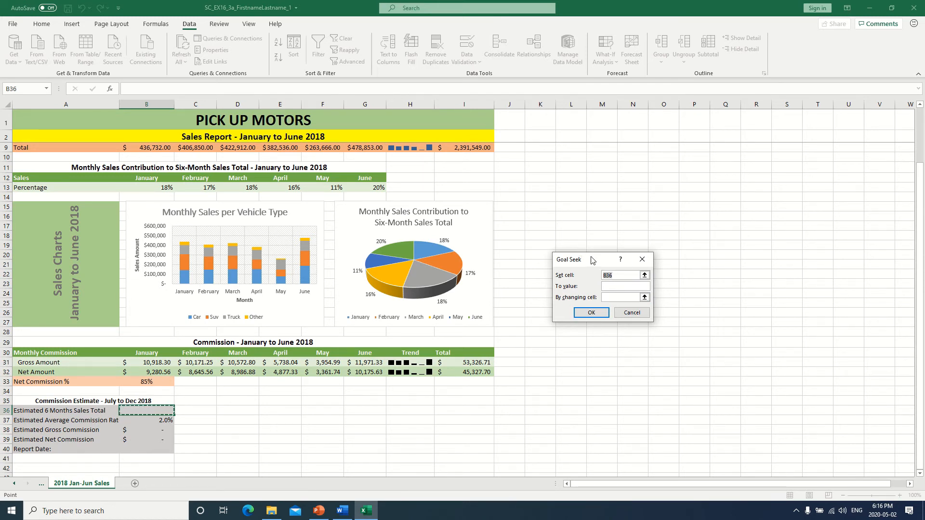
left_click_drag(593, 259, 551, 261)
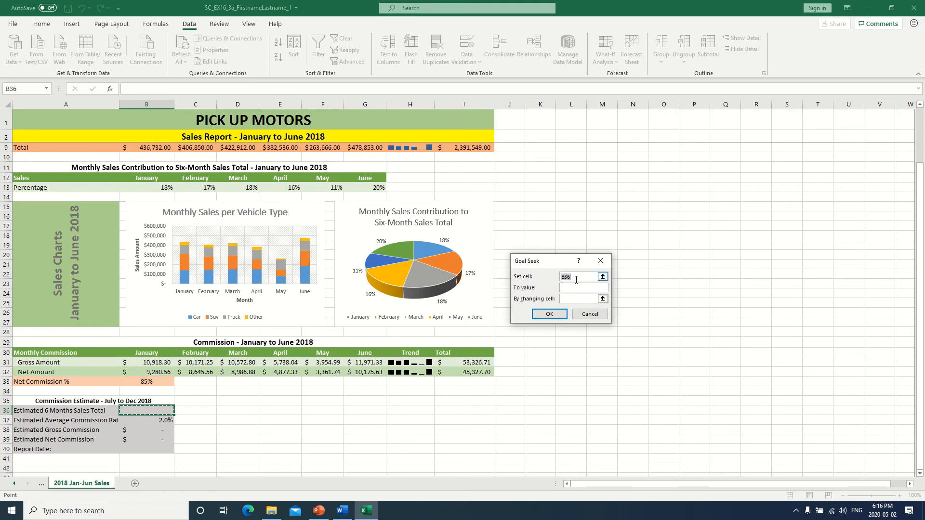
left_click(569, 278)
double_click(570, 278)
key("BackSpace")
left_click(142, 441)
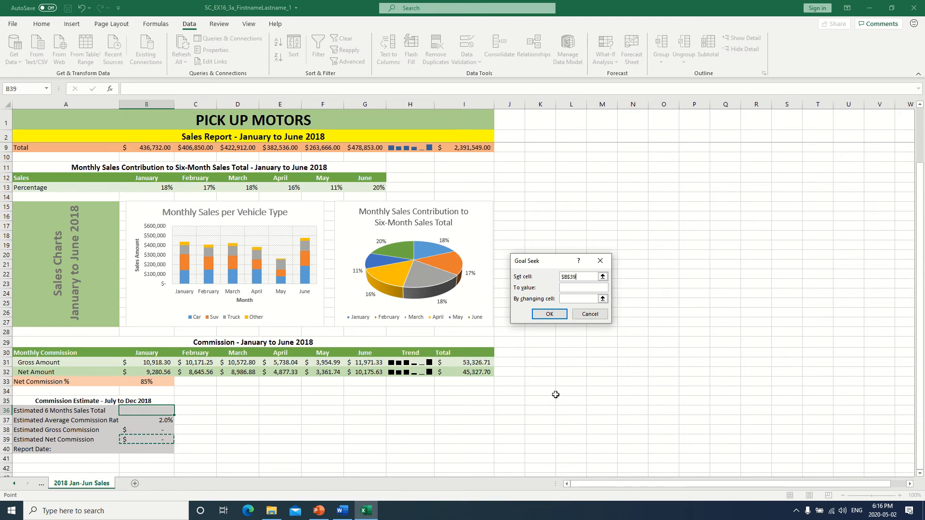
Step: Run Goal Seek to reach a value of 60000 by changing the Estimated 6 Months Sales Total in B36, and keep the solution
left_click(572, 288)
type("60000")
left_click(573, 298)
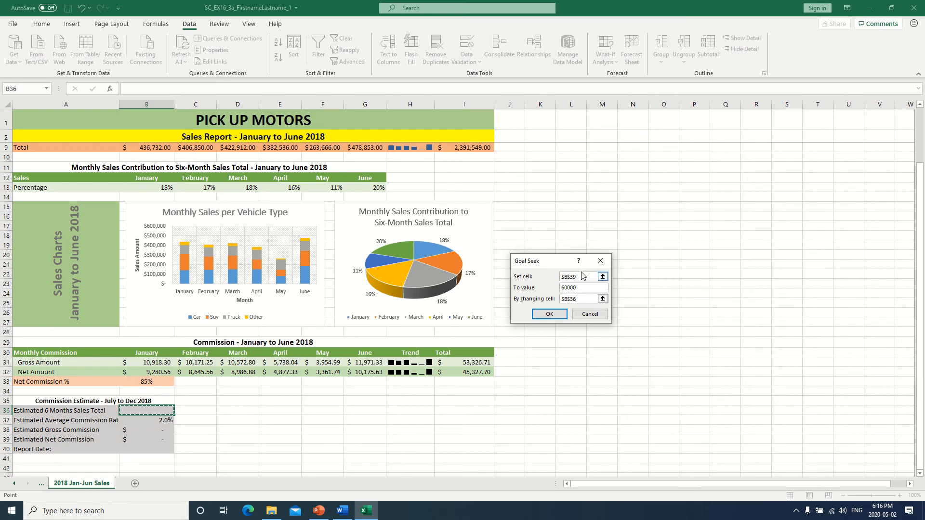
left_click_drag(551, 262, 312, 396)
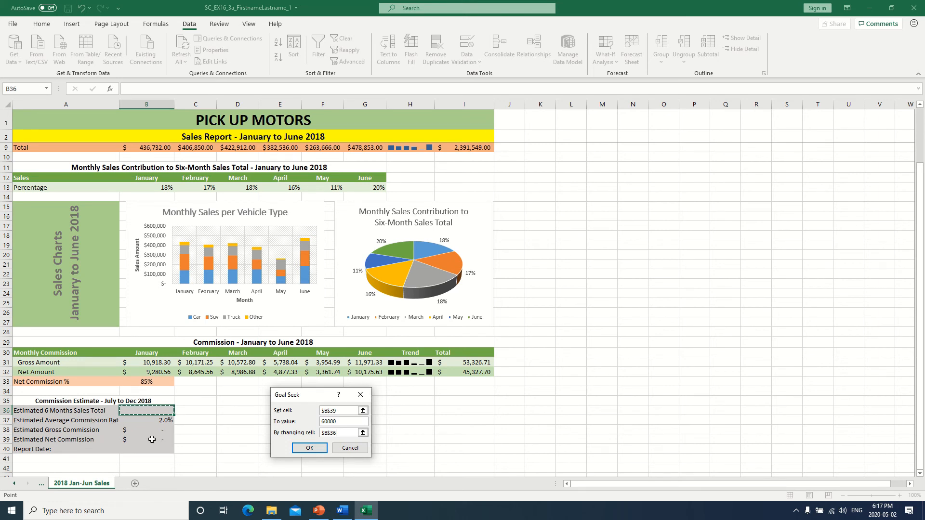
left_click(311, 448)
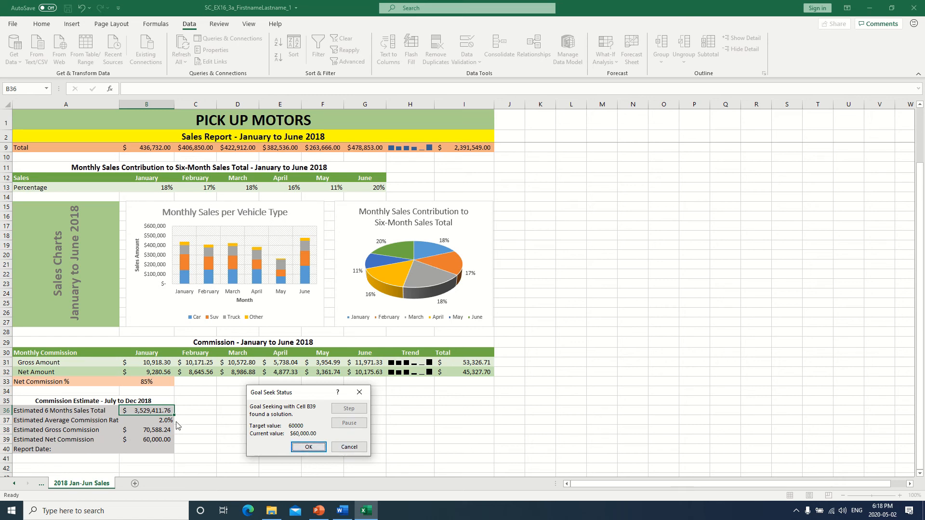
left_click(300, 447)
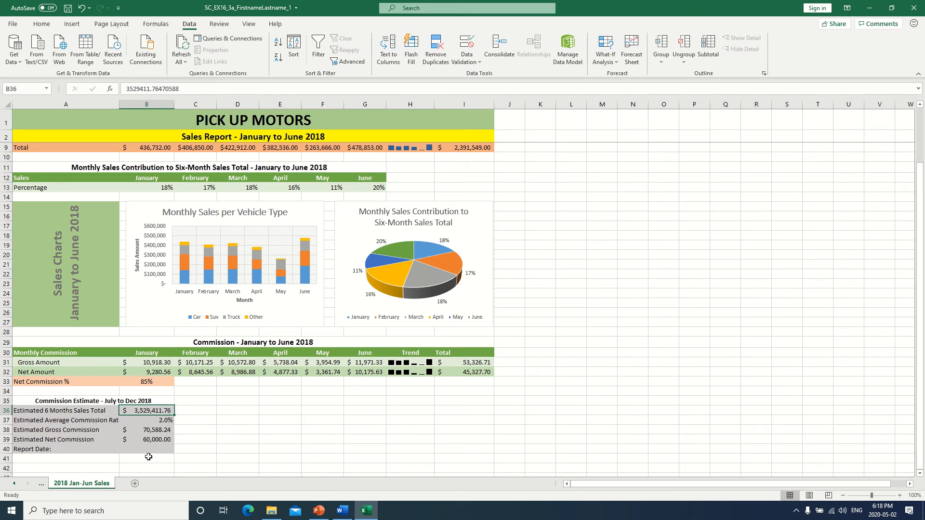
Step: Enter the formula =NOW() as the Report Date in B40
left_click(146, 451)
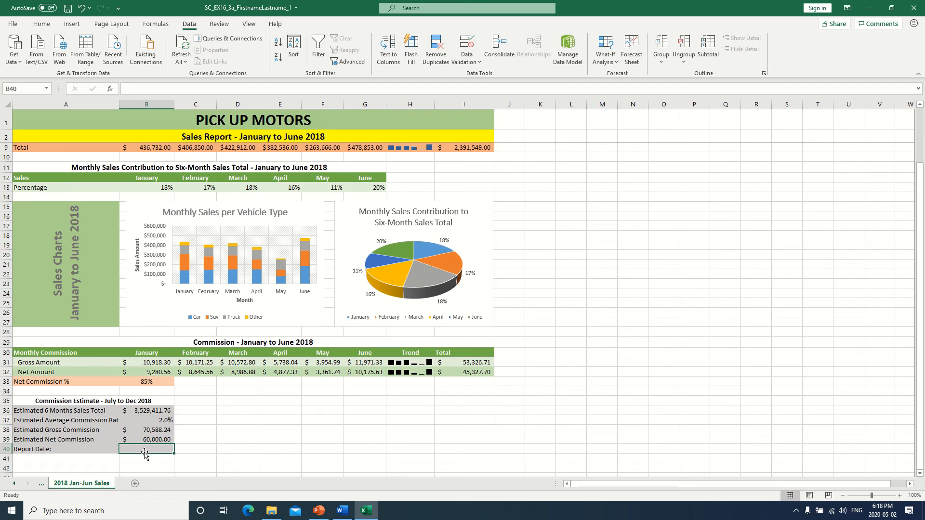
type("=NOW")
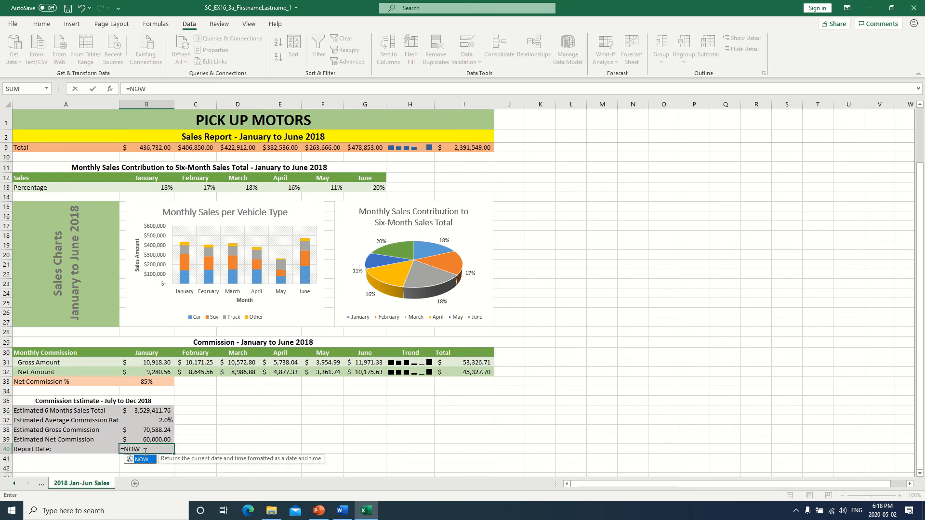
type("()")
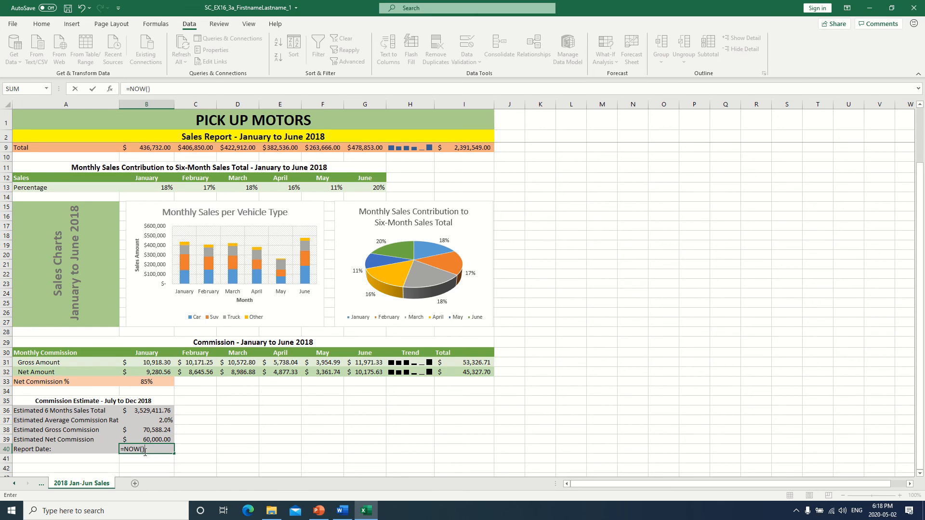
scroll(193, 372, "down", 4)
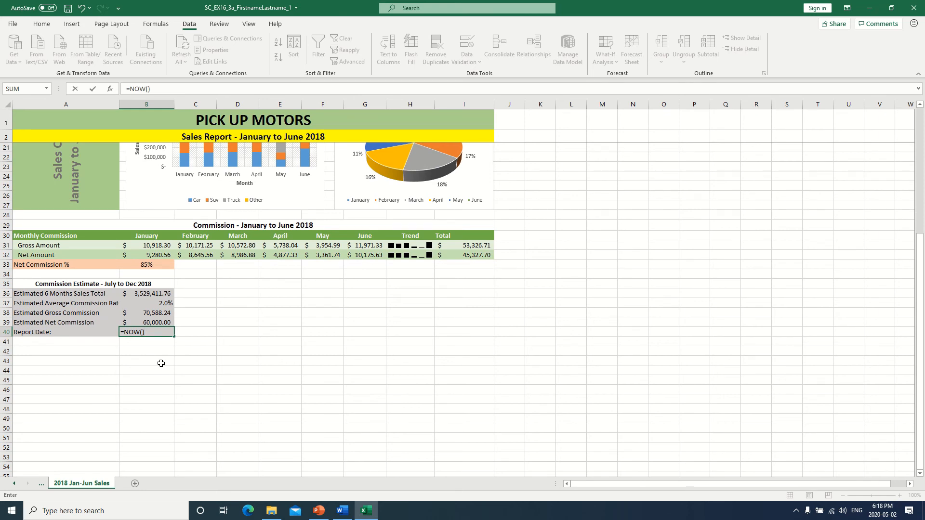
key("Return")
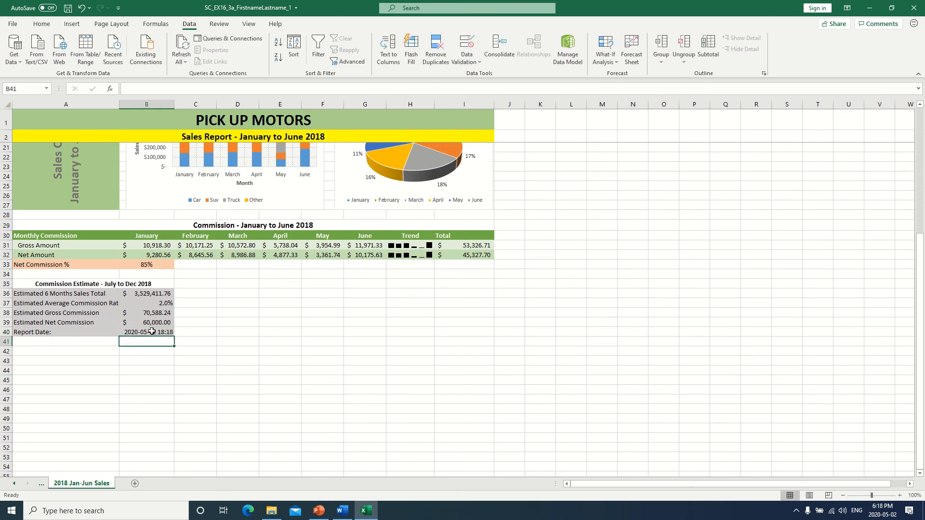
Step: Format the Report Date in B40 as Short Date
key("Up")
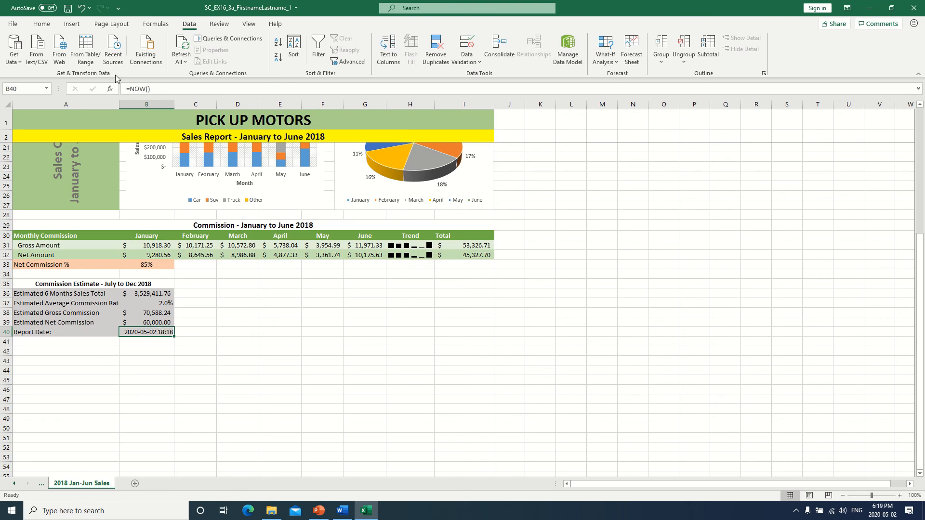
left_click(42, 24)
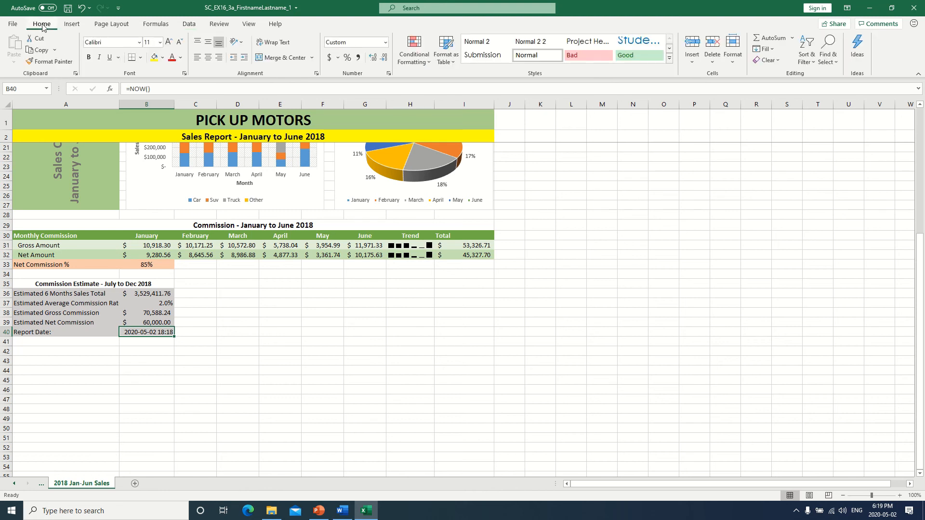
left_click(385, 43)
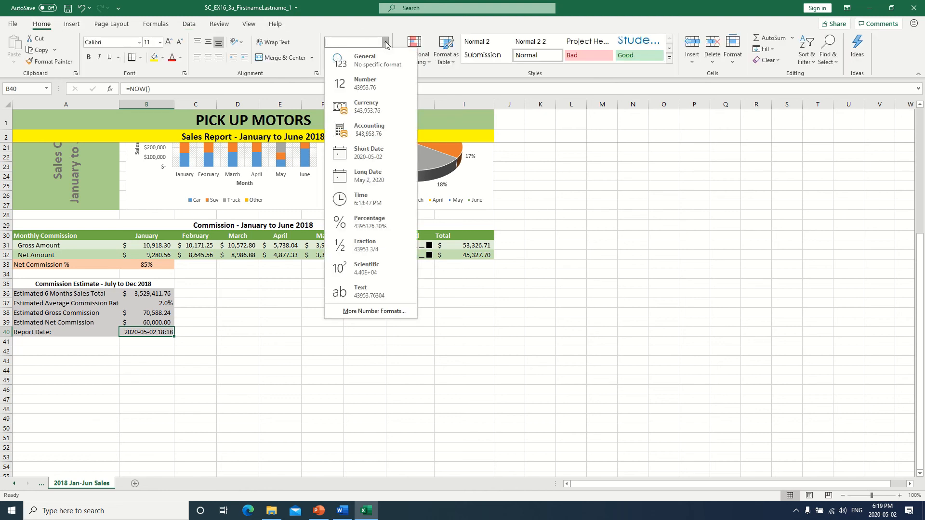
left_click(374, 152)
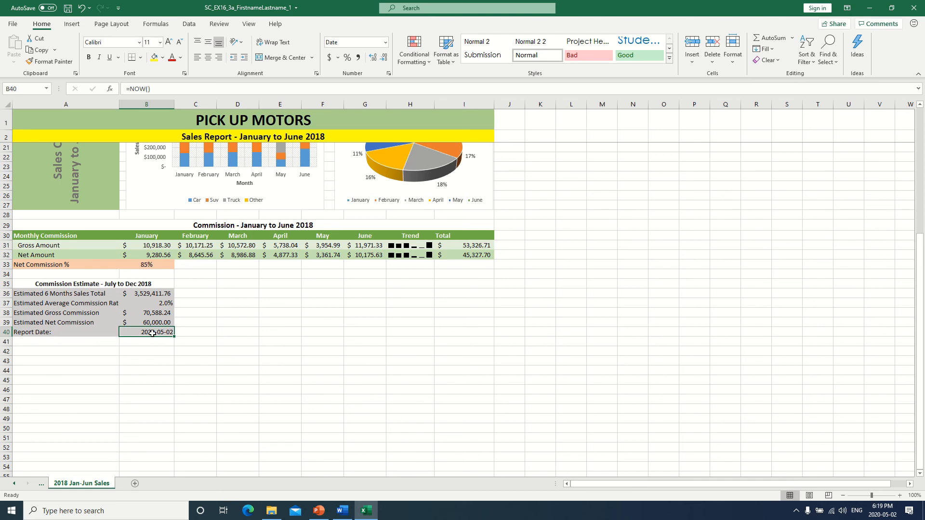
left_click(210, 318)
left_click(163, 336)
Step: Insert the recommended Clustered Column chart from the monthly commission range A30:G32 and place it over the empty columns beside the report
scroll(300, 383, "up", 2)
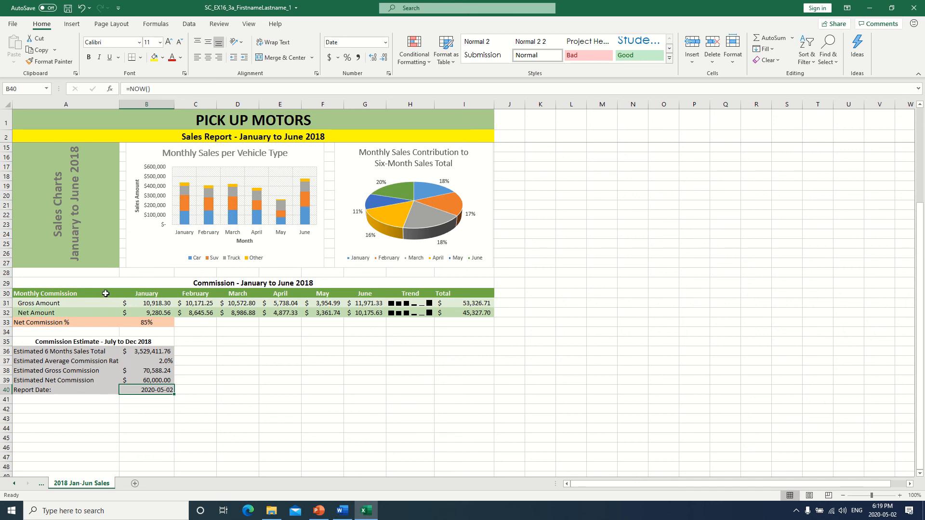
left_click(48, 293)
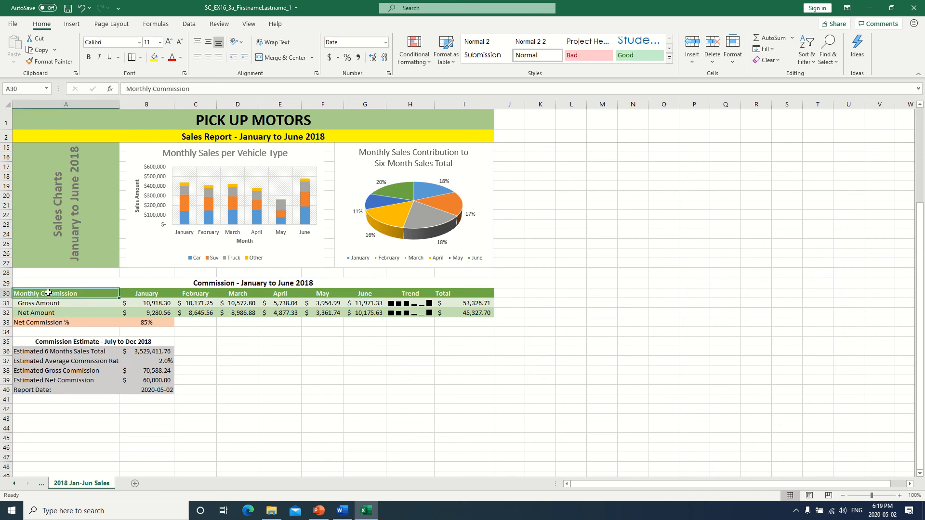
left_click_drag(48, 293, 374, 314)
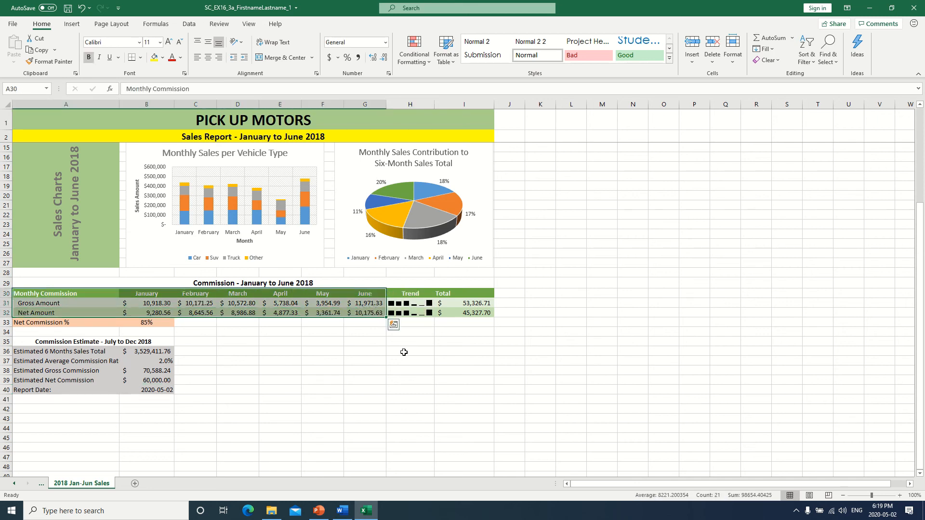
left_click(291, 395)
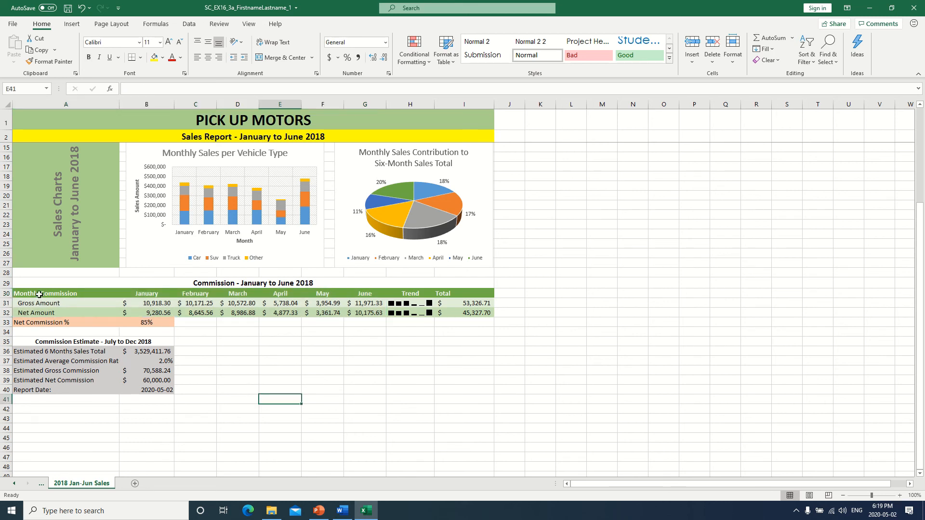
left_click_drag(39, 294, 368, 316)
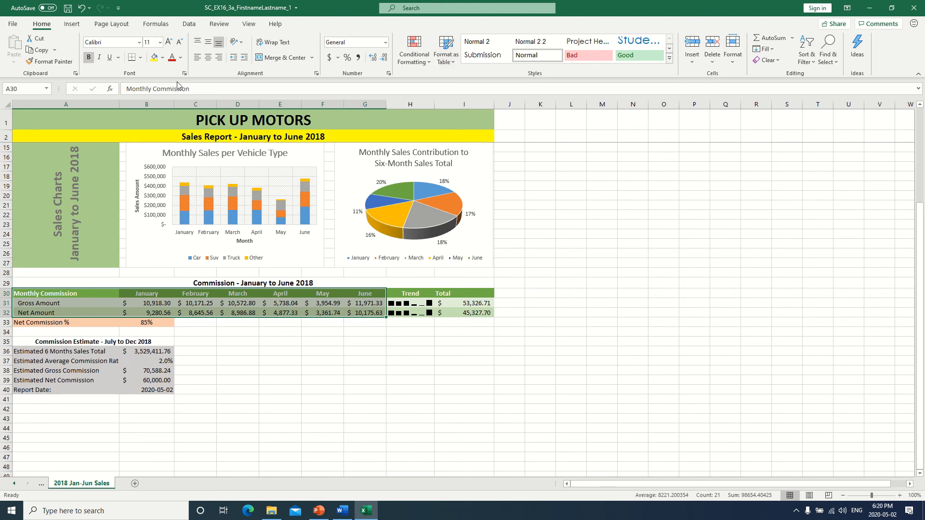
left_click(71, 24)
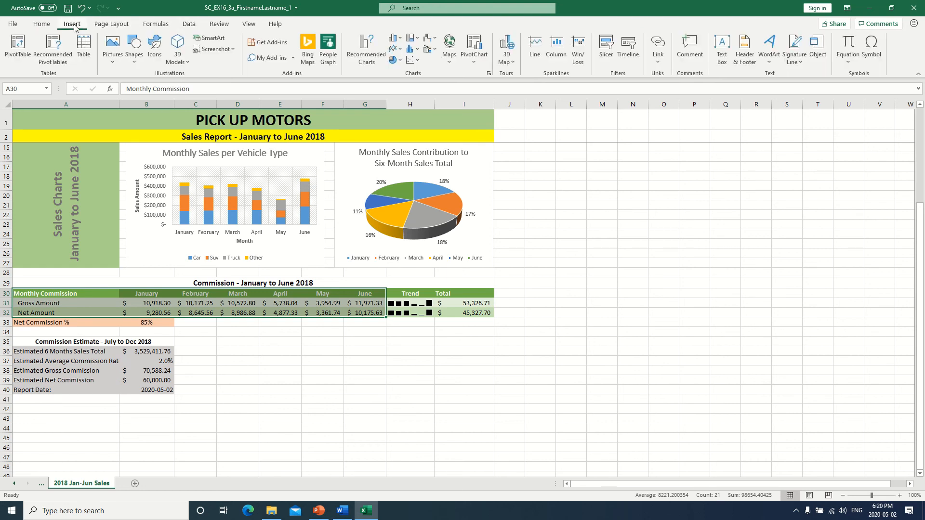
left_click(370, 50)
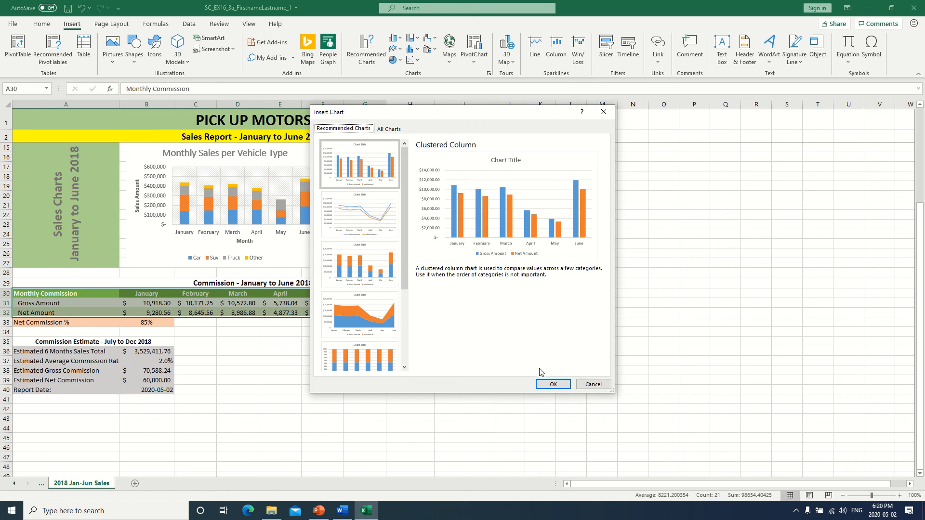
left_click(555, 384)
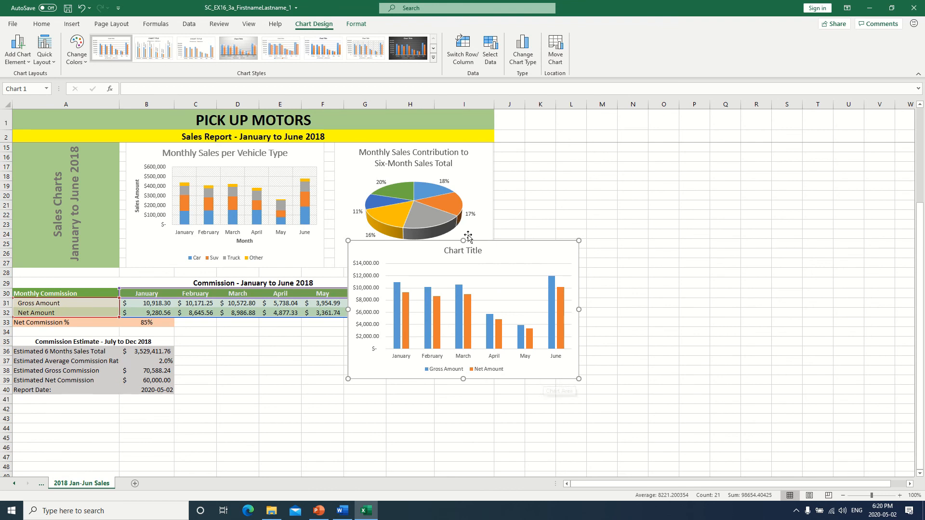
left_click_drag(529, 249, 724, 222)
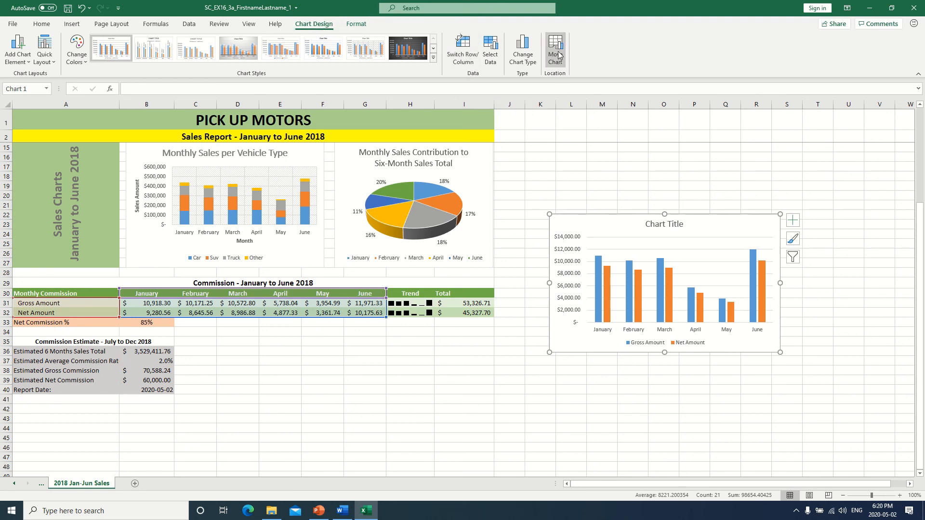
Step: Move the commission column chart to a new chart sheet named Commissions 2018
key("ctrl")
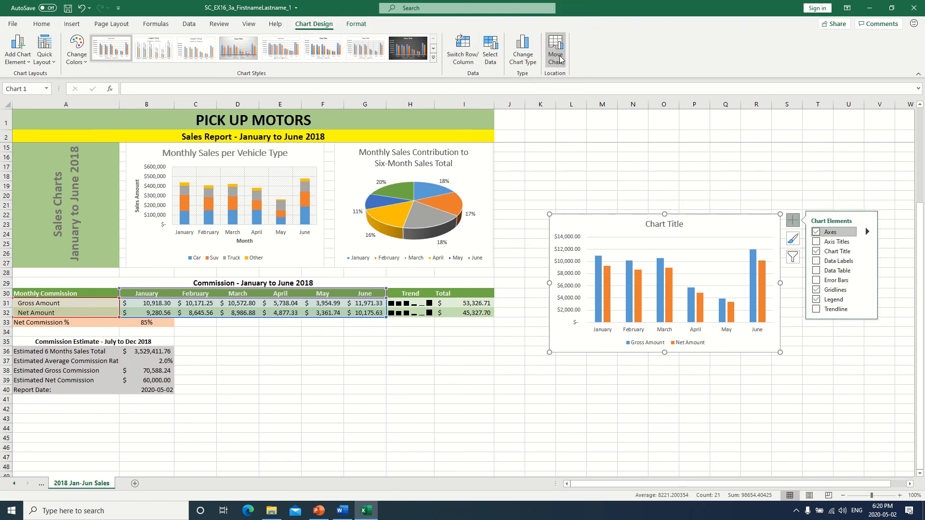
left_click(558, 57)
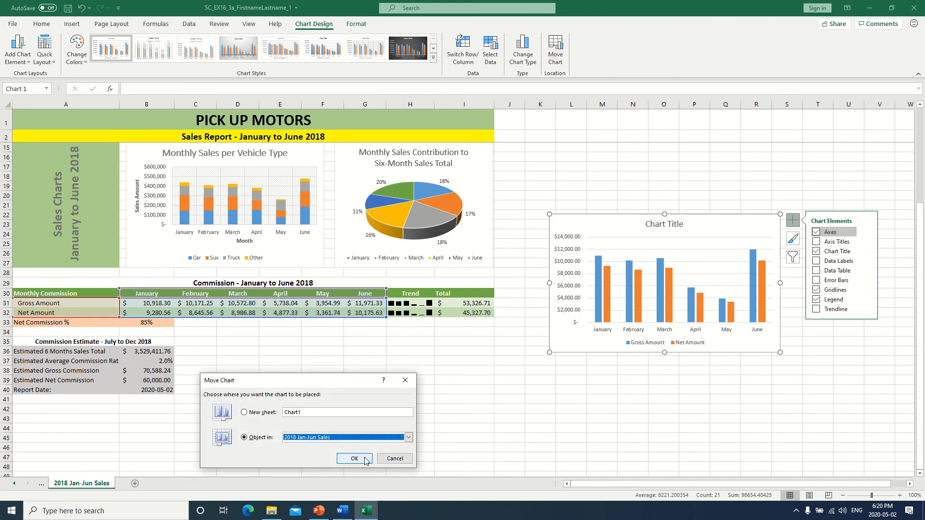
left_click(318, 412)
left_click_drag(307, 384, 387, 358)
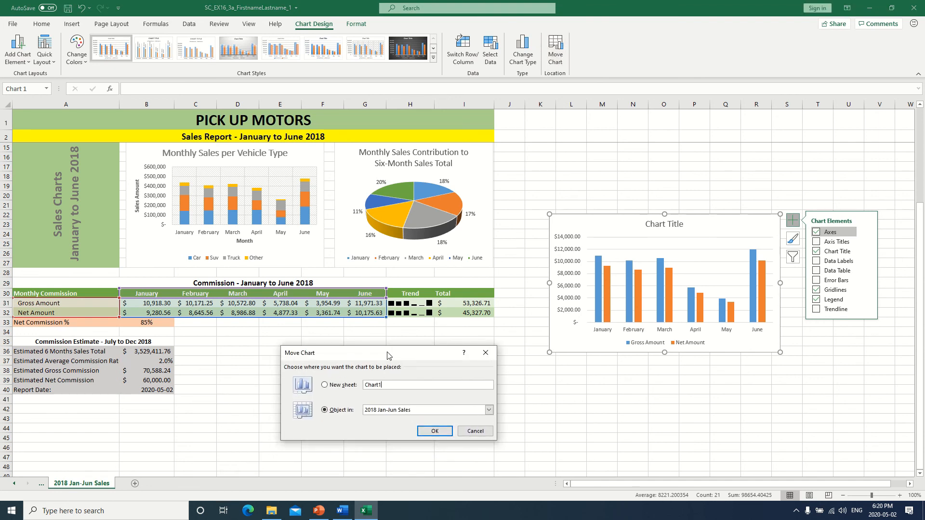
left_click(324, 385)
left_click(388, 386)
double_click(388, 385)
left_click(388, 385)
double_click(387, 385)
type("Commissions 2018")
left_click(436, 433)
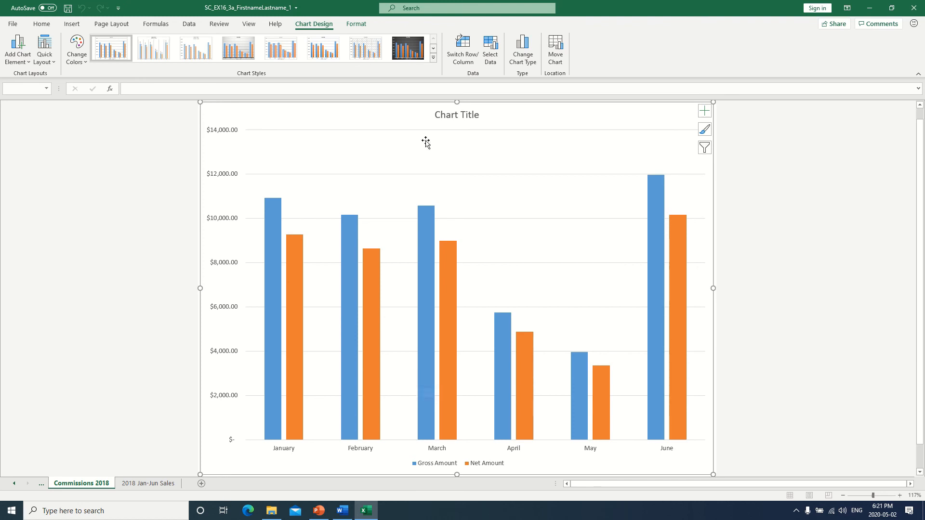
Step: Set the chart title on the Commissions 2018 sheet to "Sales Commissions - January to June 2018"
left_click(453, 117)
type("Sales")
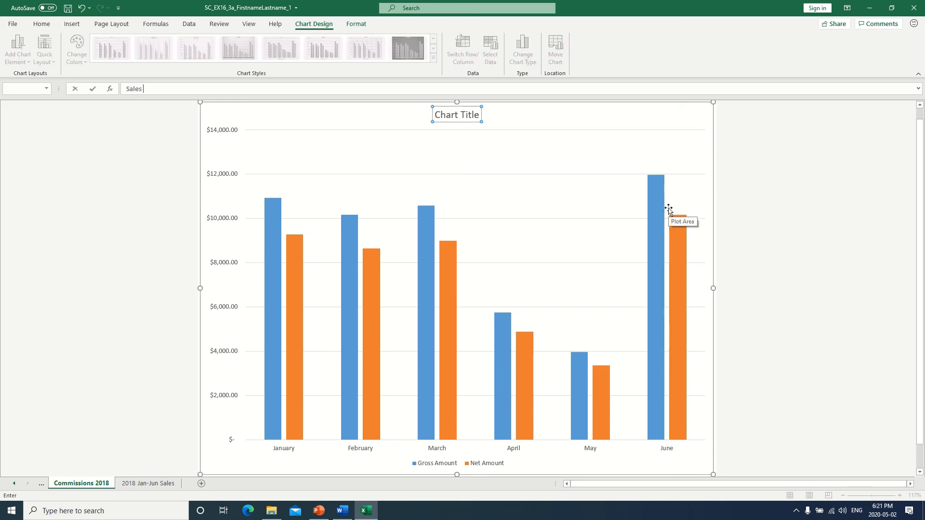
type(" Commission")
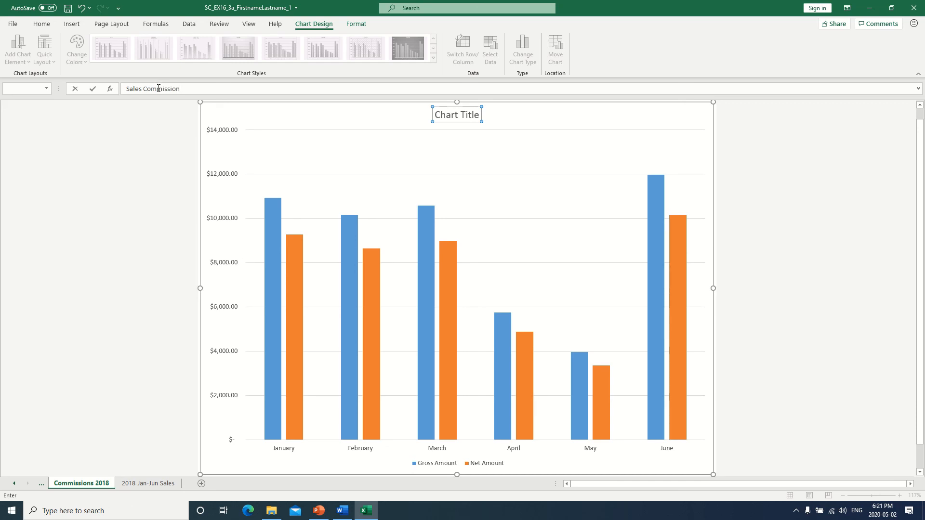
key("ctrl")
left_click(158, 88)
mouse_move(275, 226)
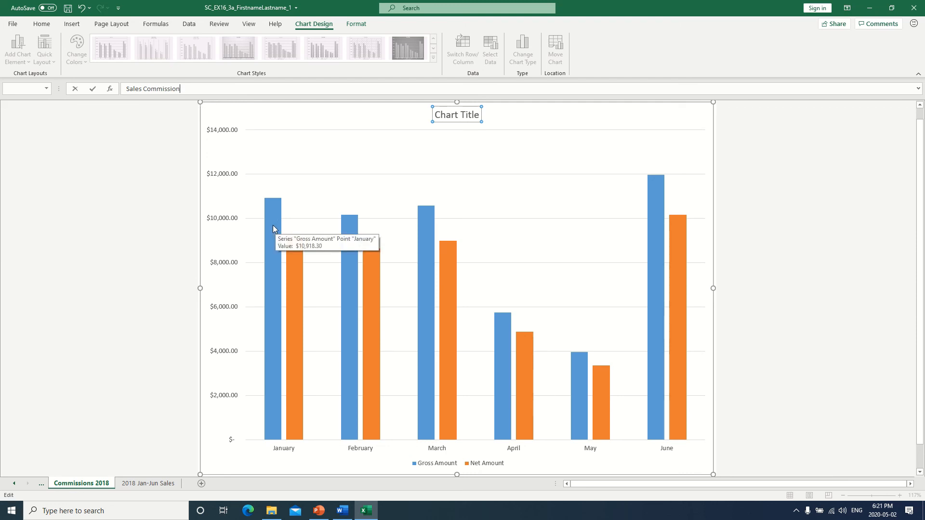
type("s - January")
type("to June 2018")
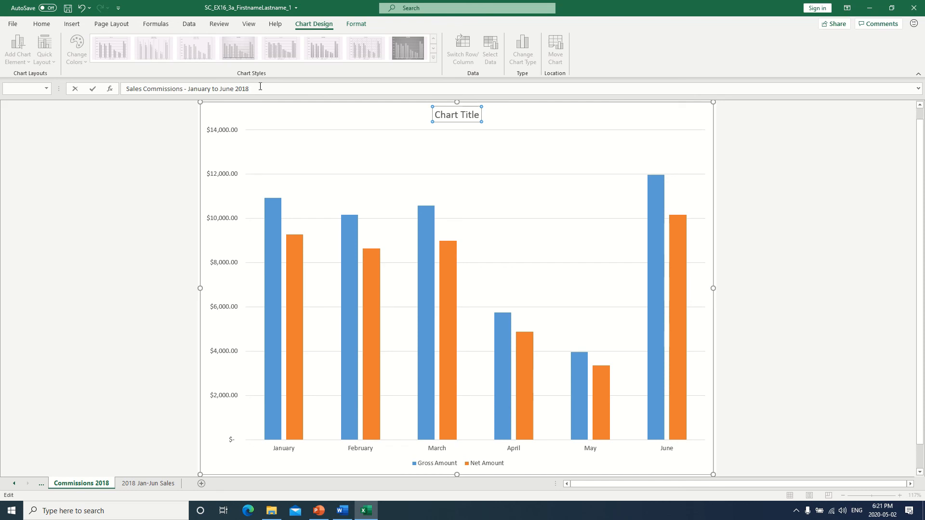
key("Return")
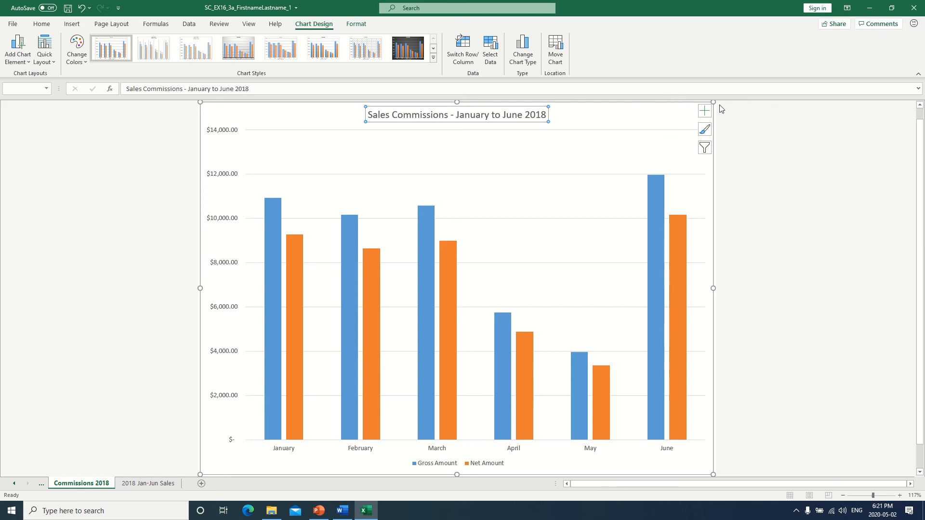
Step: Add axis titles to both axes of the commissions column chart
left_click(704, 111)
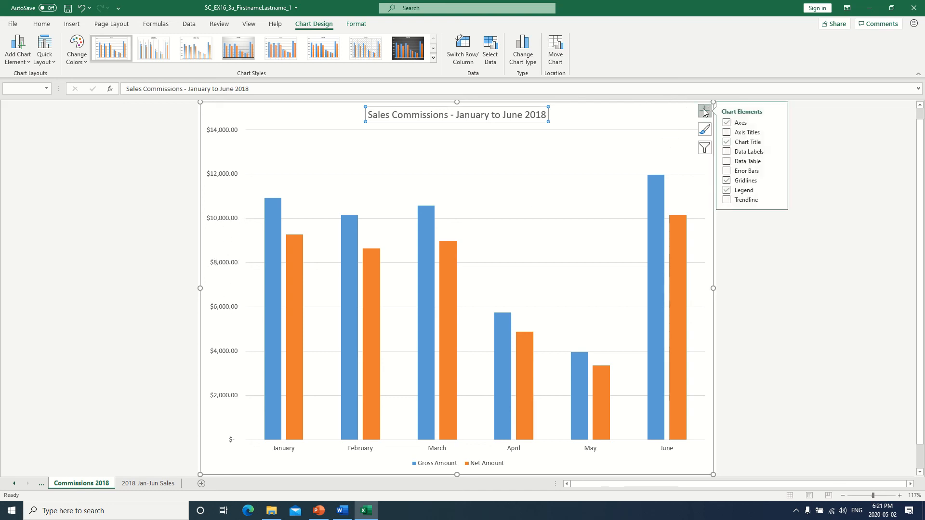
left_click(728, 135)
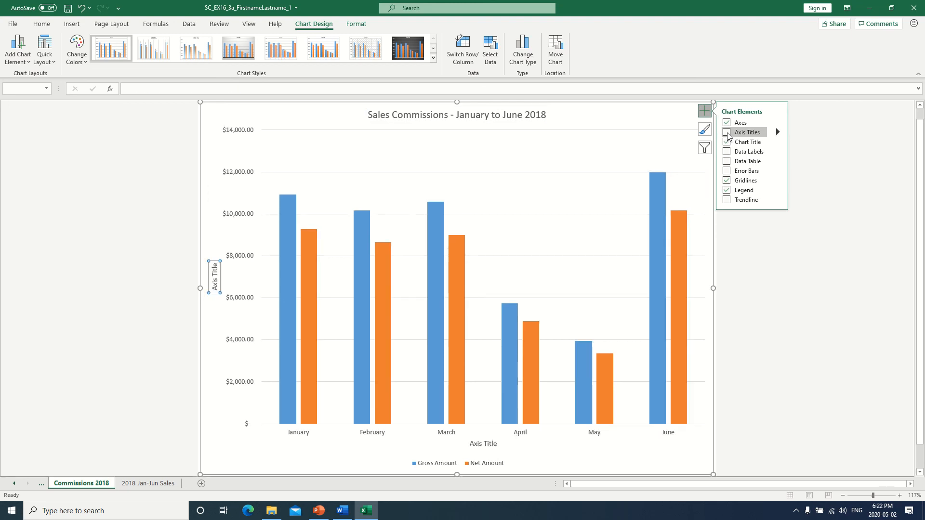
triple_click(216, 282)
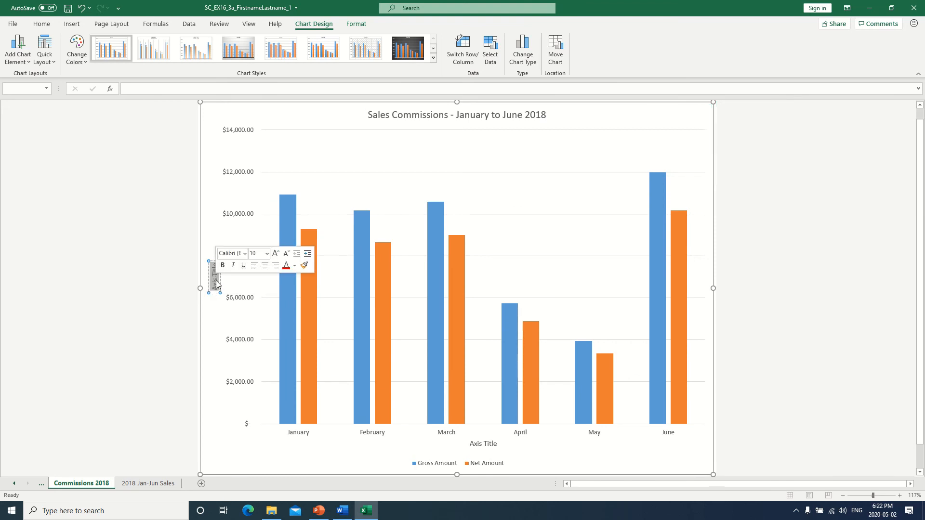
key("Delete")
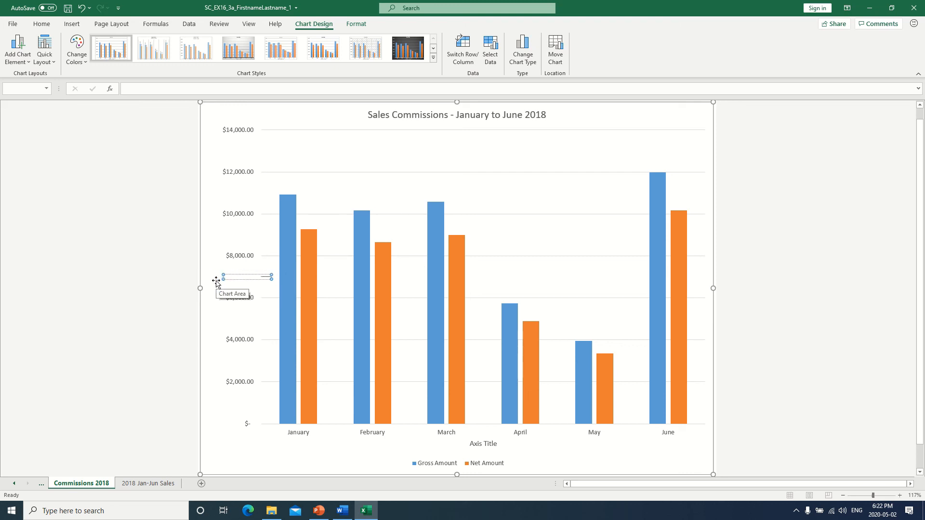
left_click(216, 283)
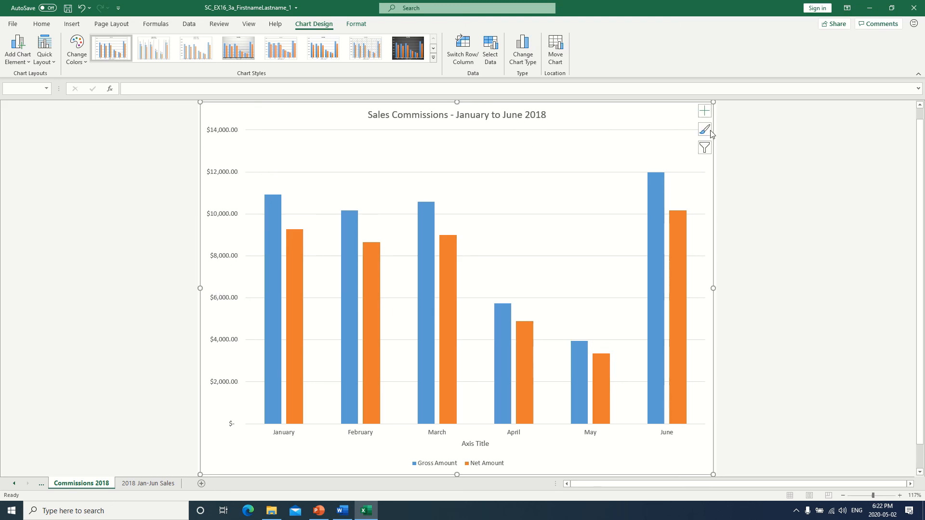
left_click(705, 111)
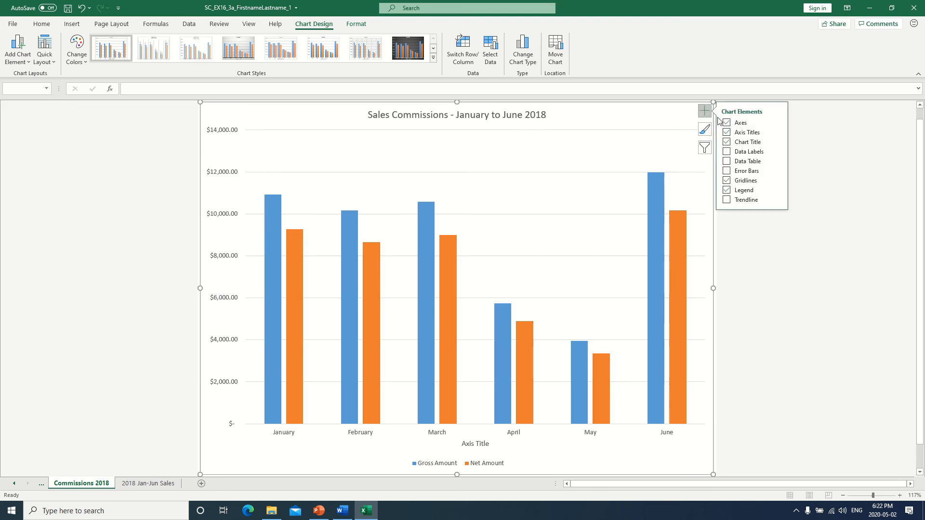
left_click(749, 132)
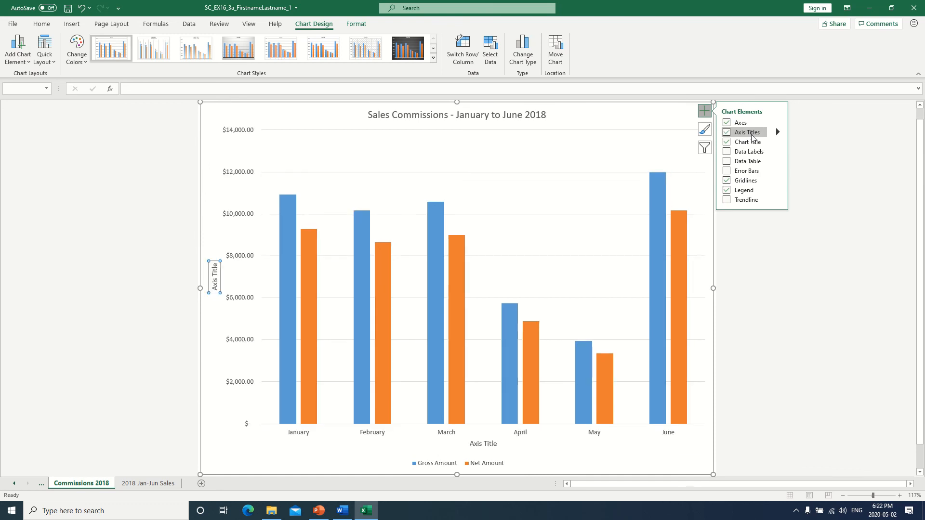
Step: Replace the vertical axis title's placeholder text with "Commission"
left_click(214, 283)
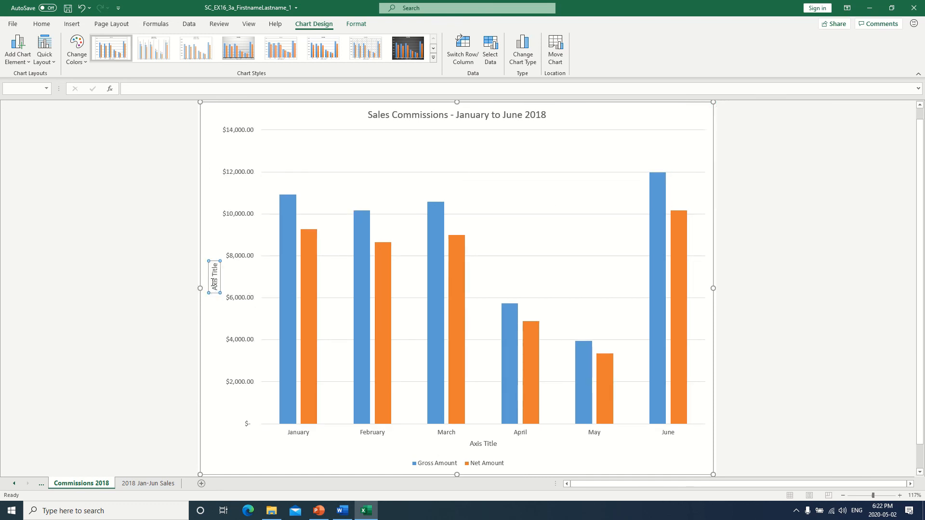
key("BackSpace")
key("BackSpace")
key("Delete")
key("Delete")
key("Delete")
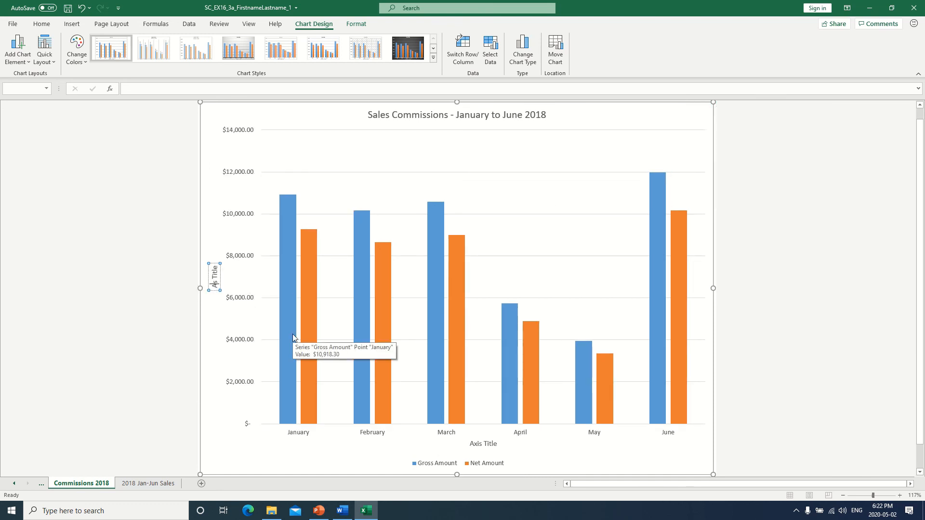
key("Delete")
key("Delete")
key("Delete")
key("Delete")
key("Delete")
type("Commision")
key("BackSpace")
key("BackSpace")
key("BackSpace")
type("sions")
key("BackSpace")
Step: Replace the horizontal axis title's placeholder text with "Month" and deselect the chart
left_click(481, 445)
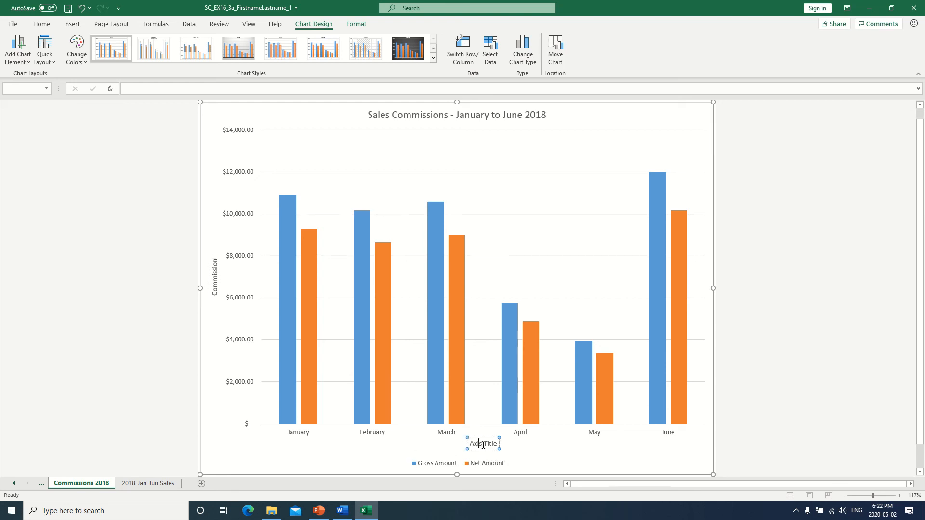
left_click_drag(499, 444, 469, 444)
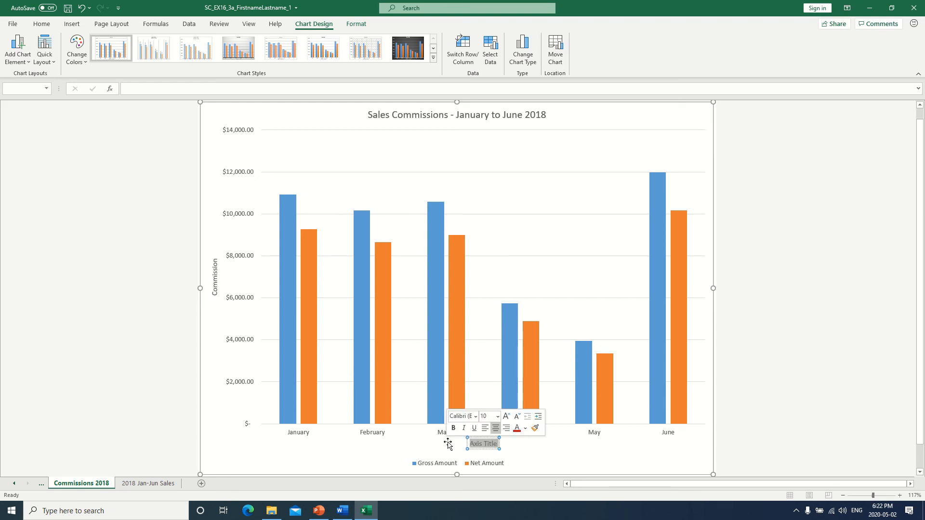
type("Month")
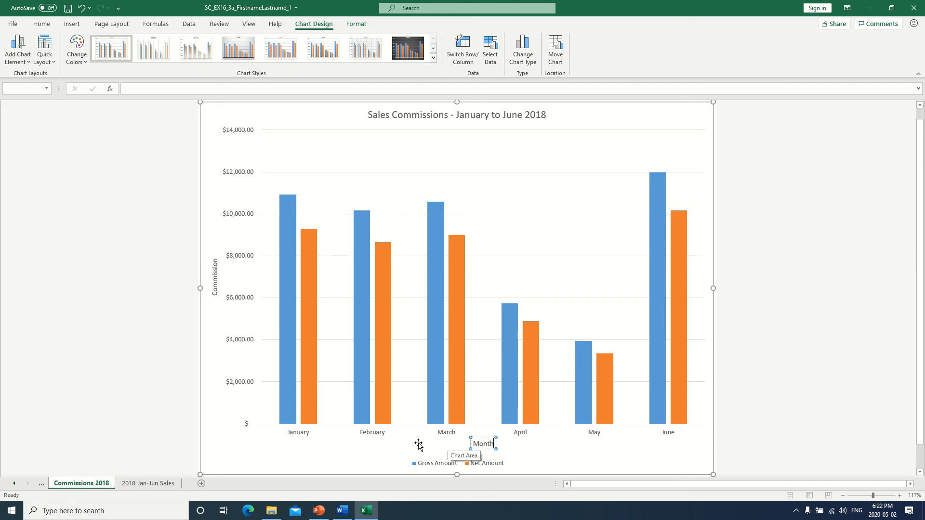
left_click(741, 335)
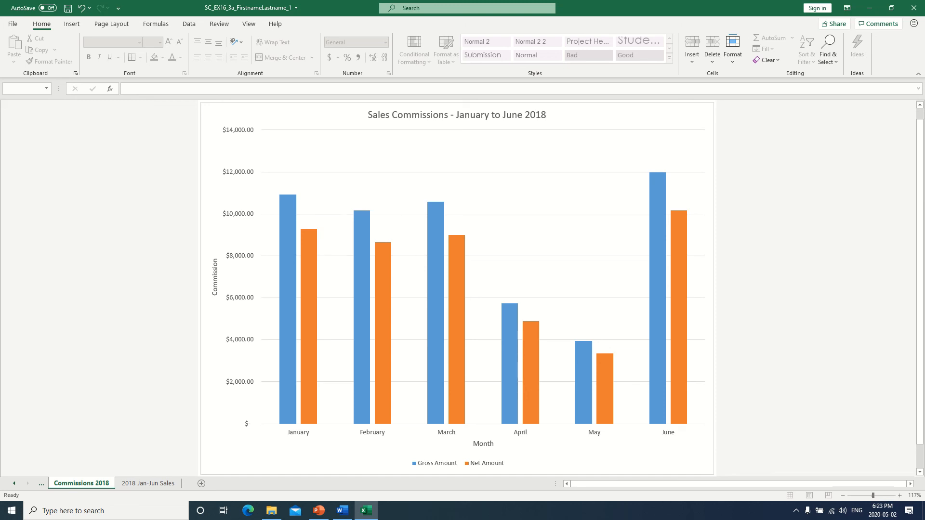
Step: Review the completed report on the 2018 Jan-Jun Sales sheet and the chart on the Commissions 2018 sheet
scroll(248, 289, "down", 1)
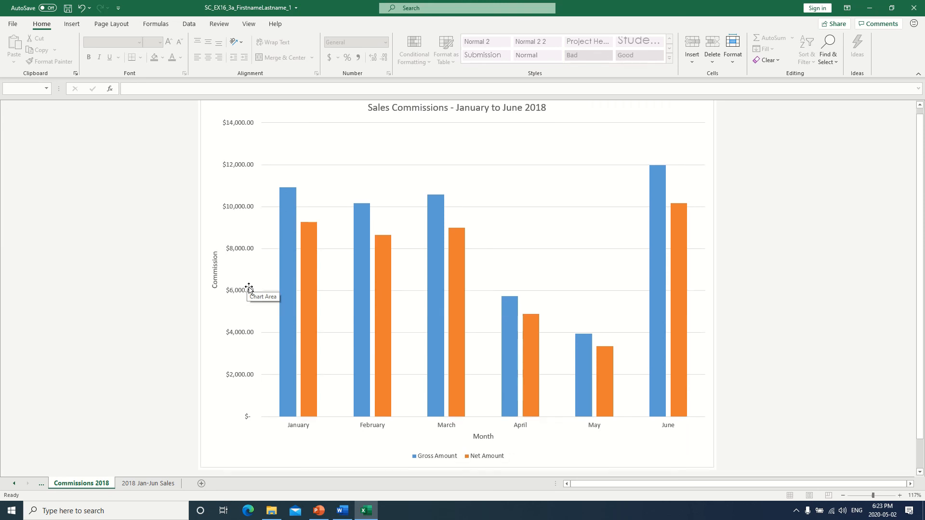
scroll(230, 229, "up", 1)
left_click(144, 483)
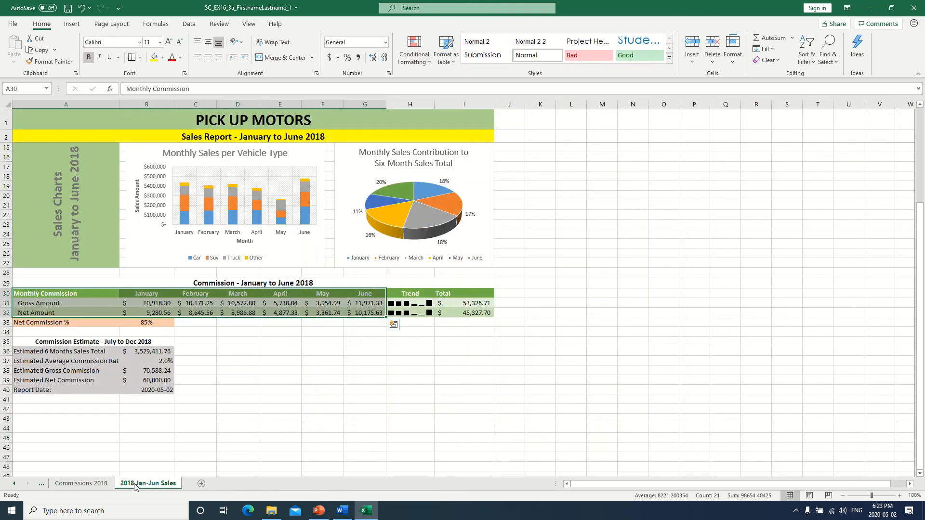
left_click(455, 369)
scroll(531, 341, "up", 4)
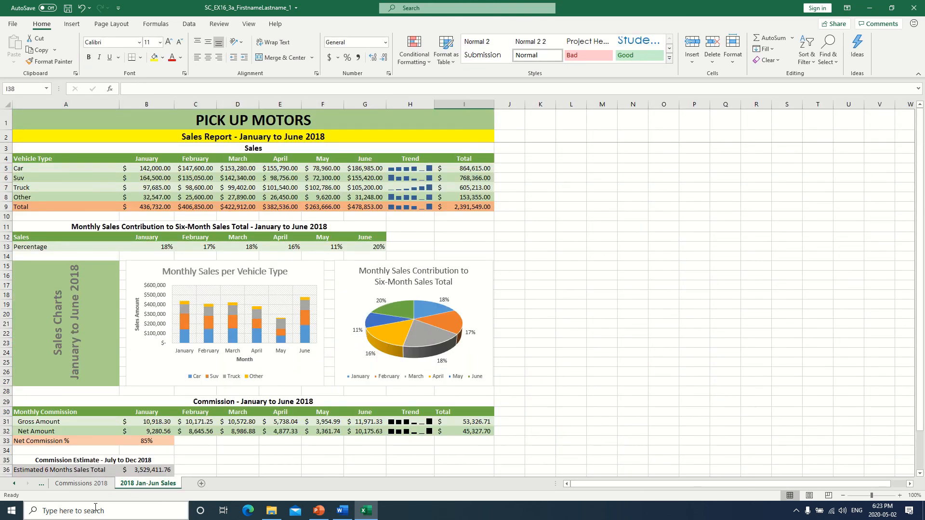
left_click(79, 483)
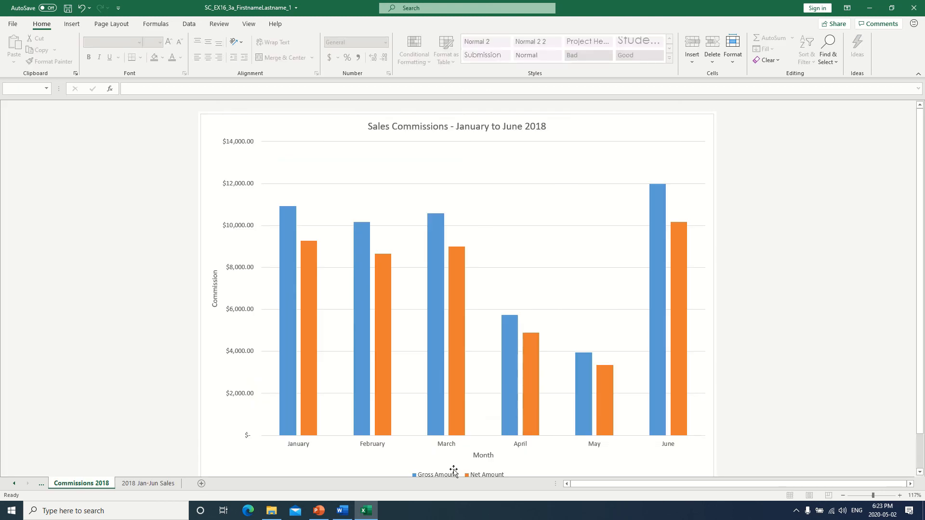